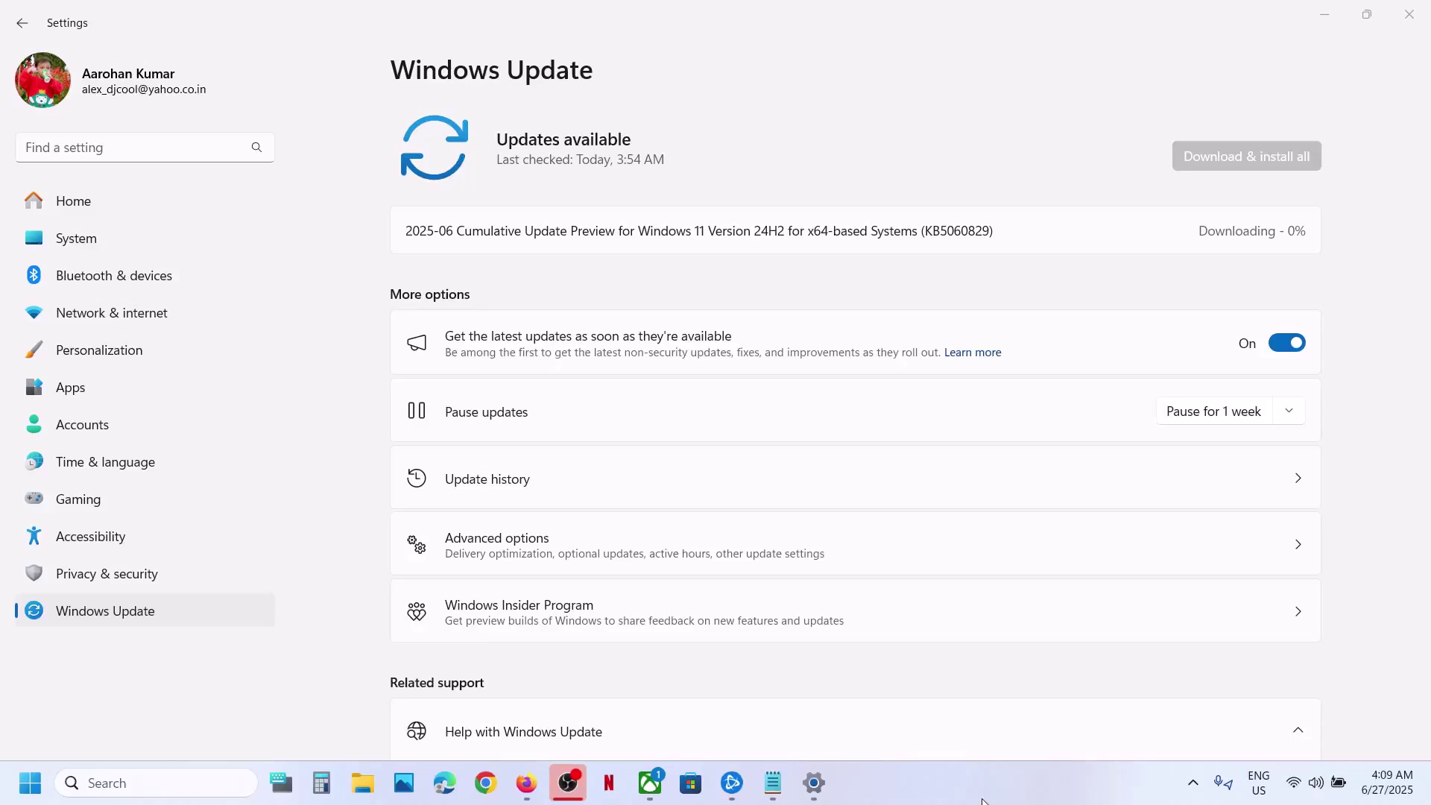
- Pause Windows updates for 1 week, then choose Resume updates to start a fresh check
double_click(963, 231)
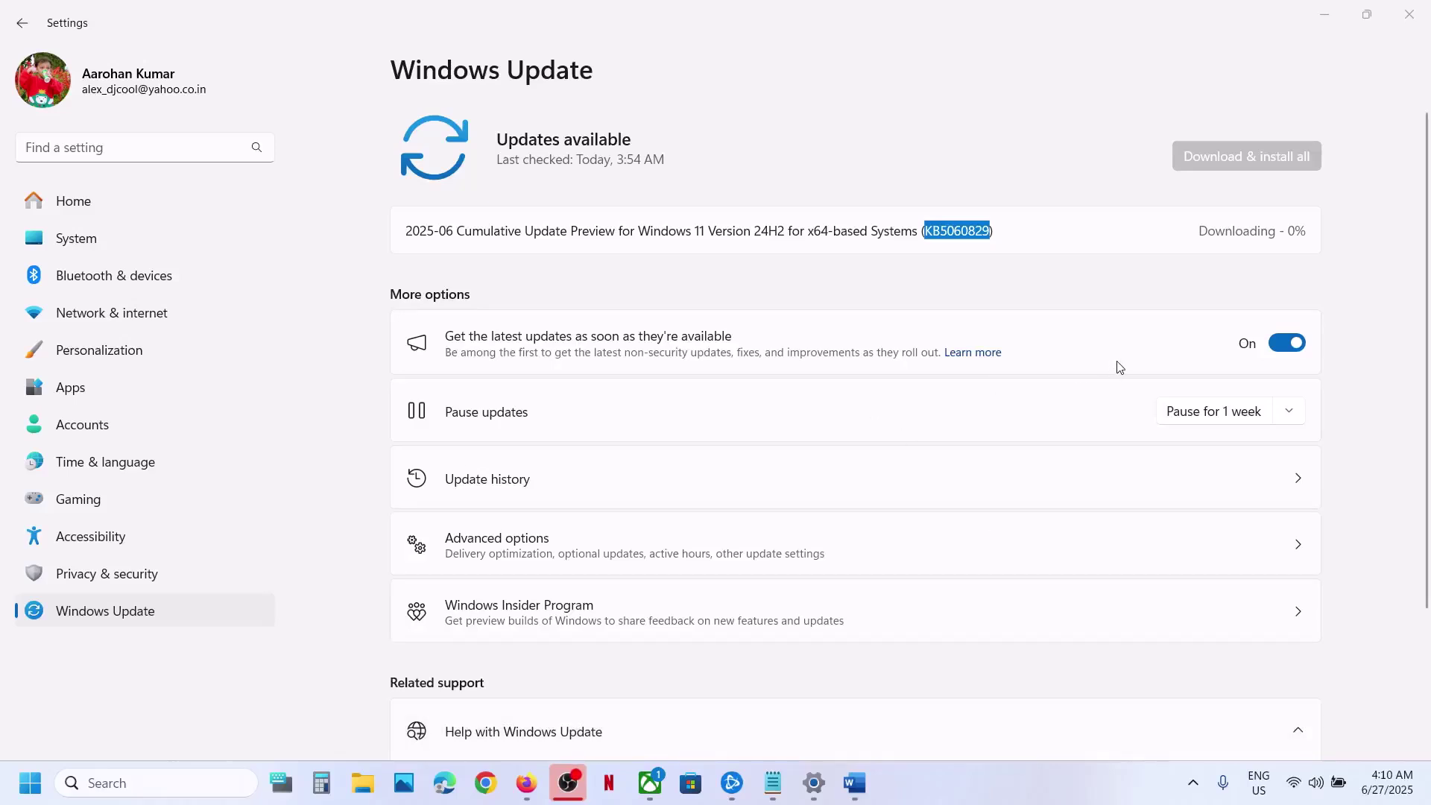
click(1338, 415)
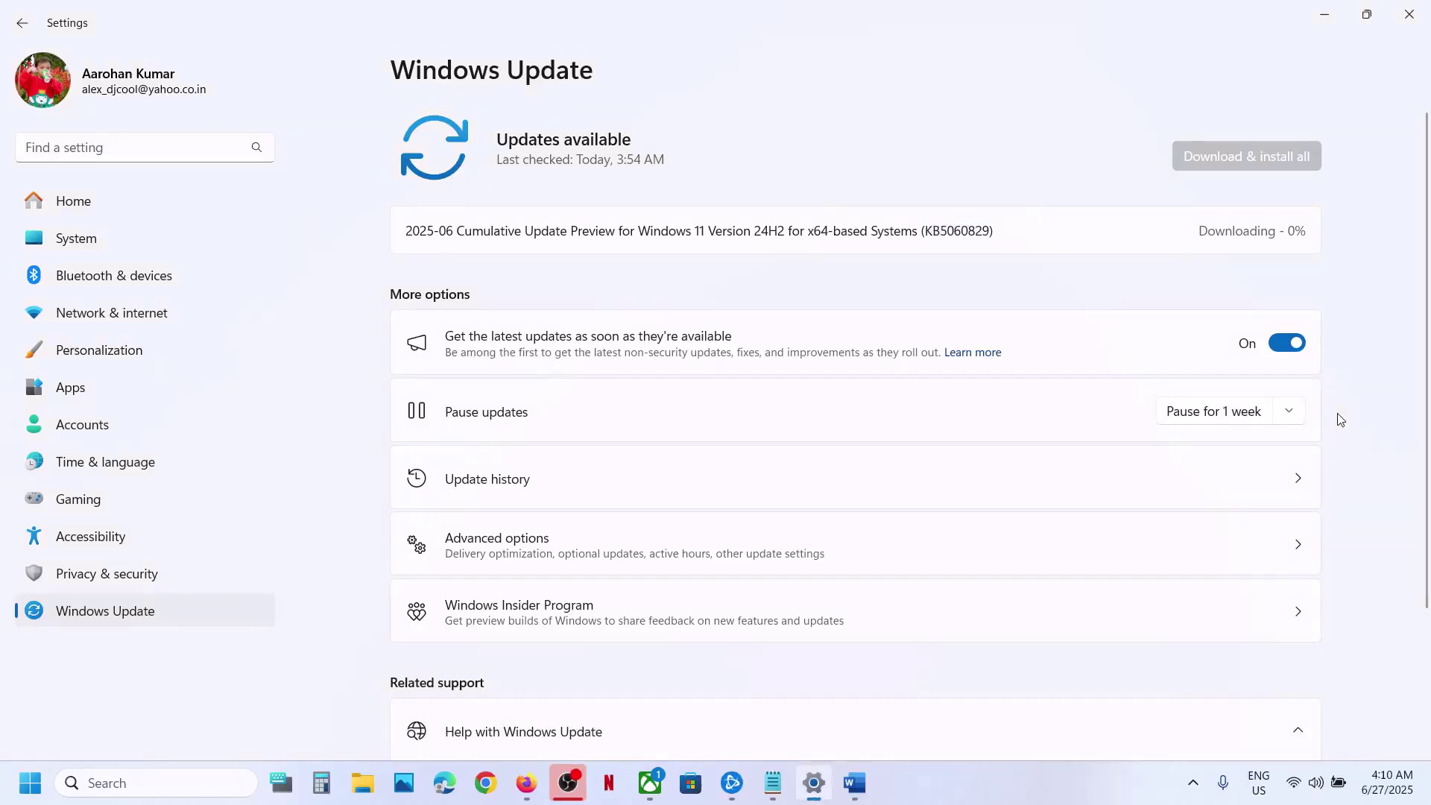
click(1195, 419)
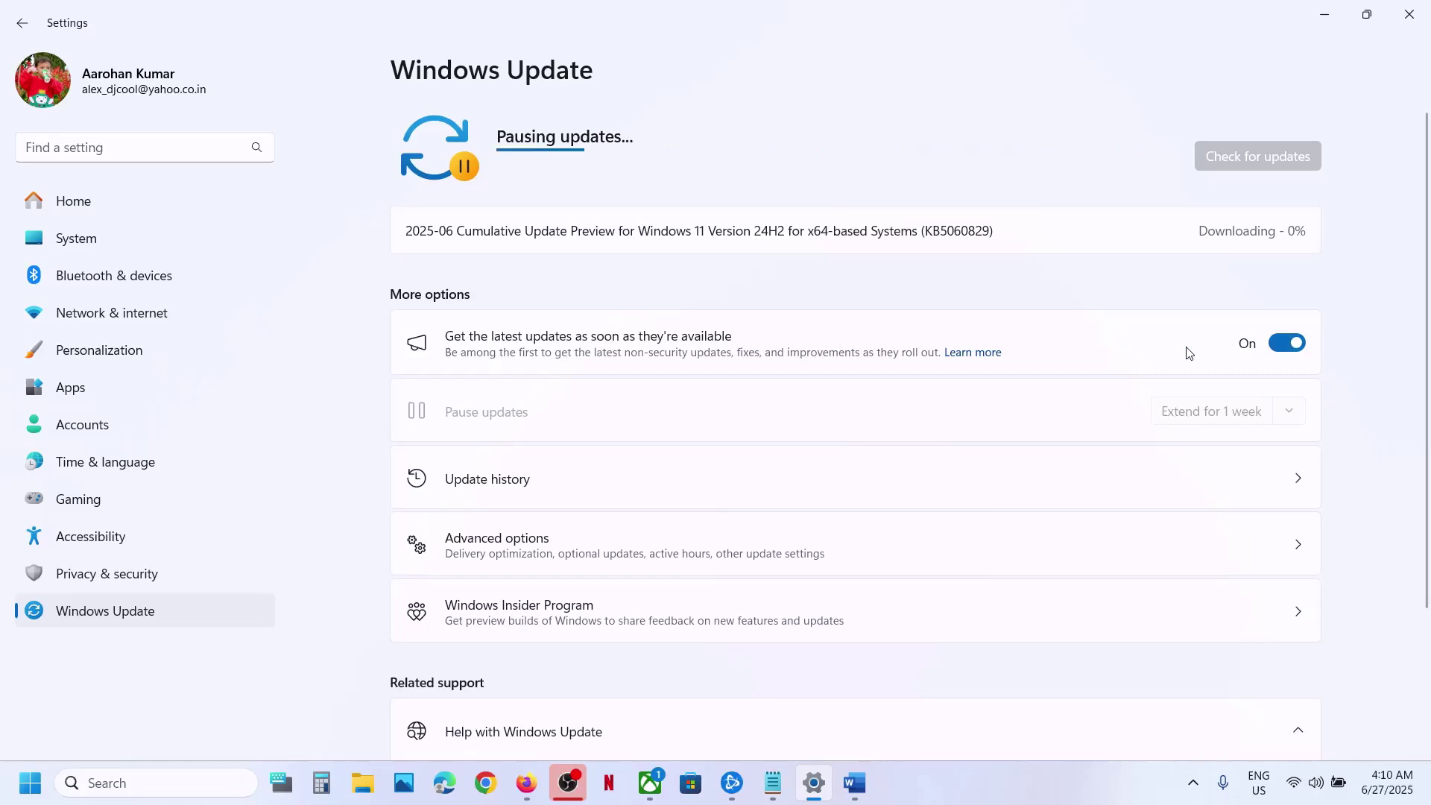
click(1079, 800)
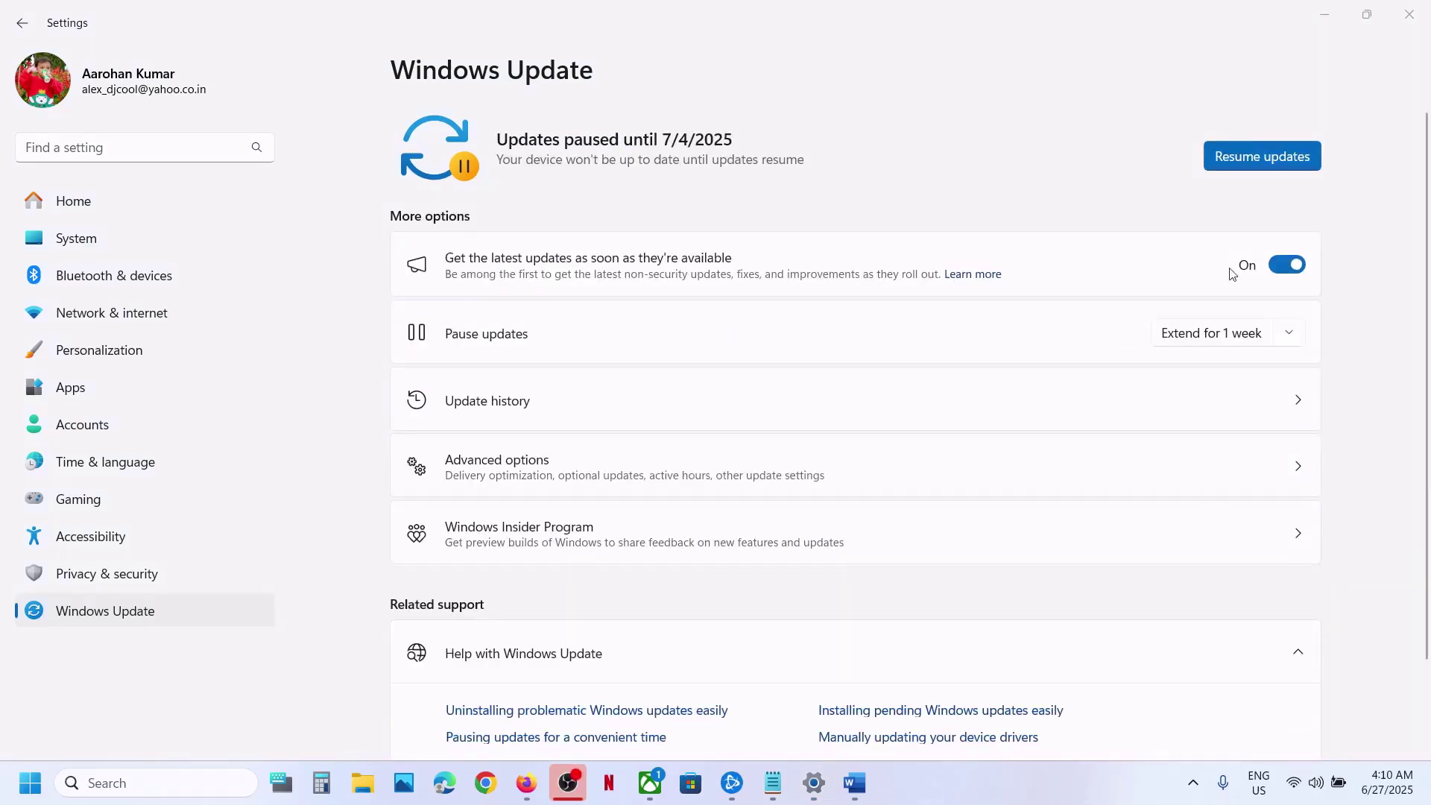
click(1251, 163)
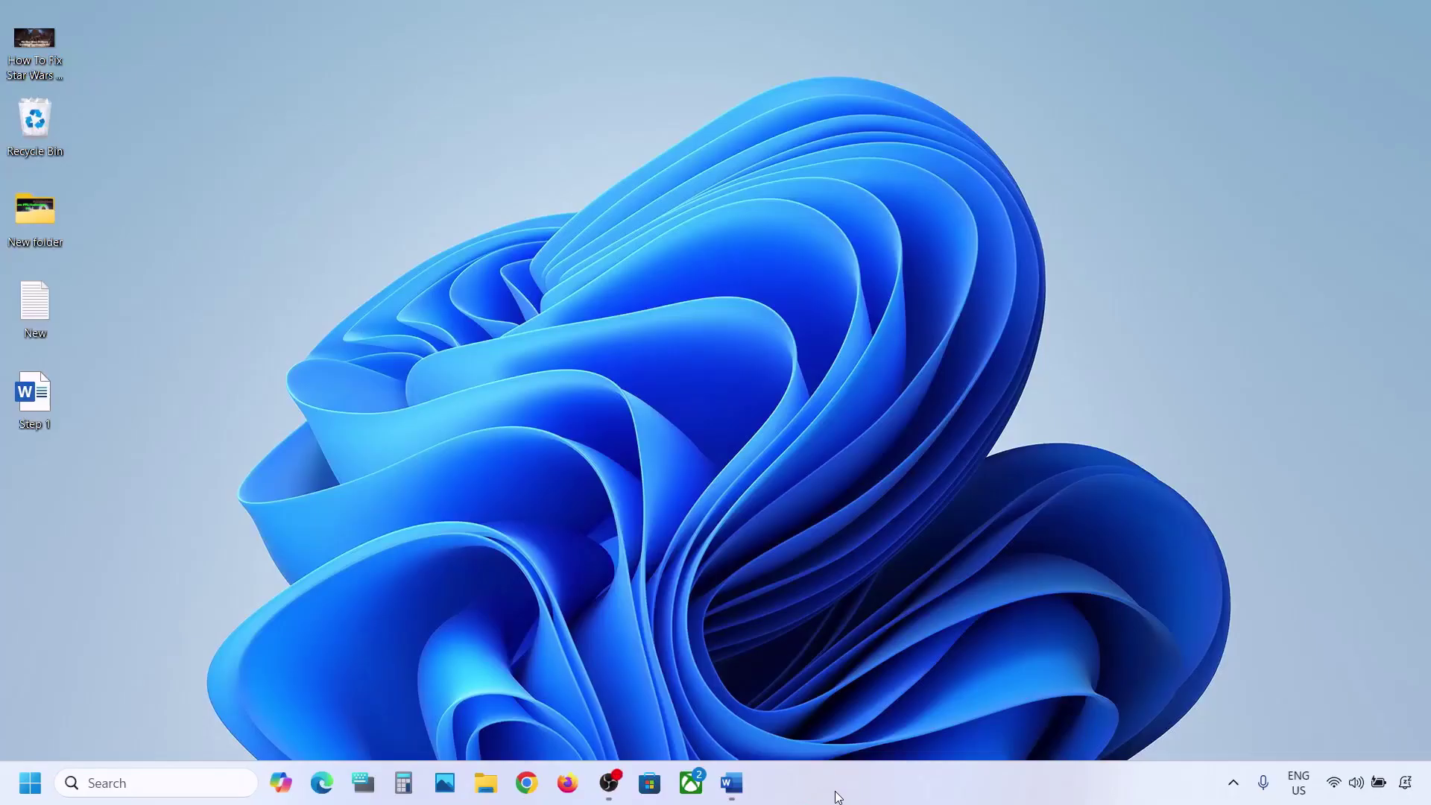
- Mark the Start App Readiness Service step in Word, then launch Services from search
click(732, 782)
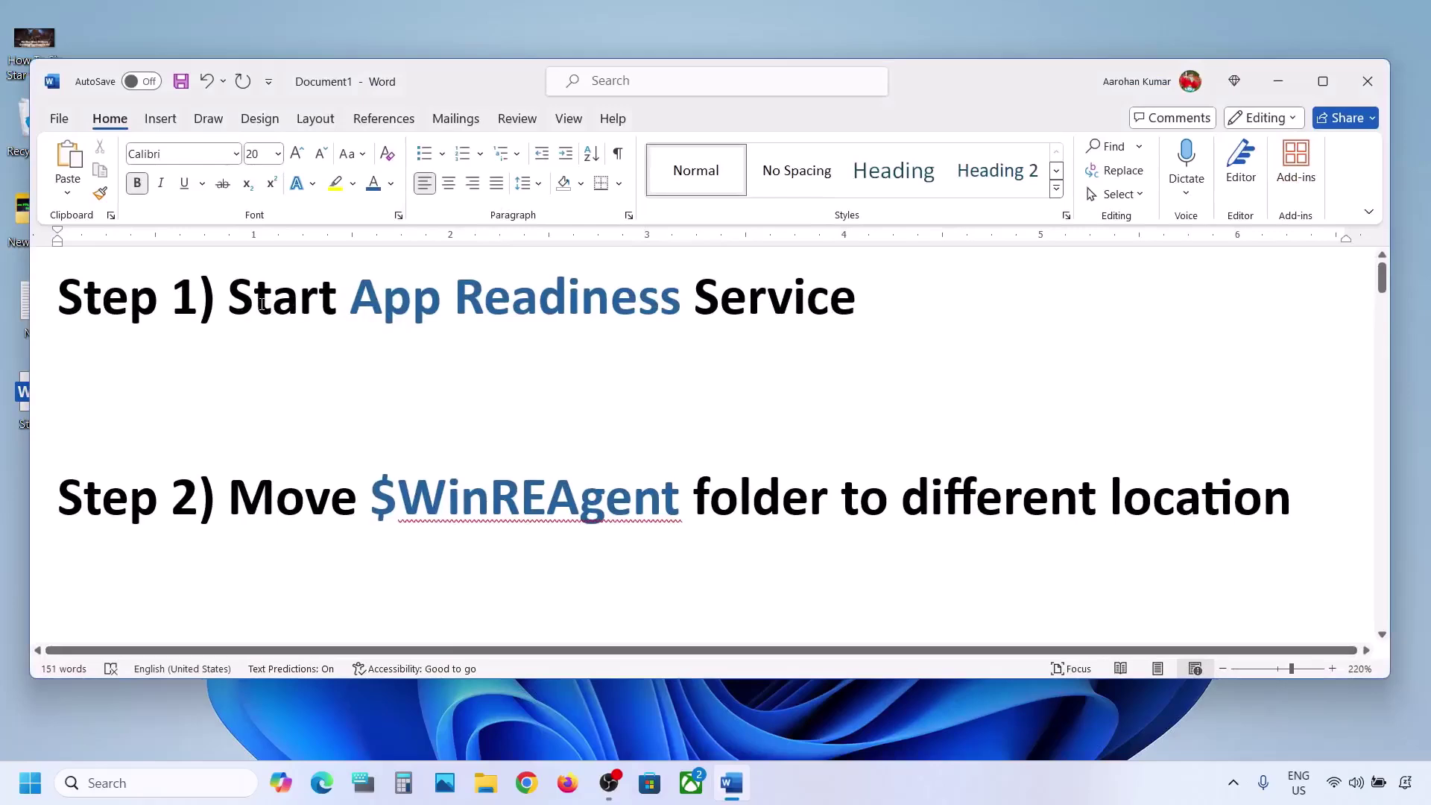
drag(262, 304, 865, 306)
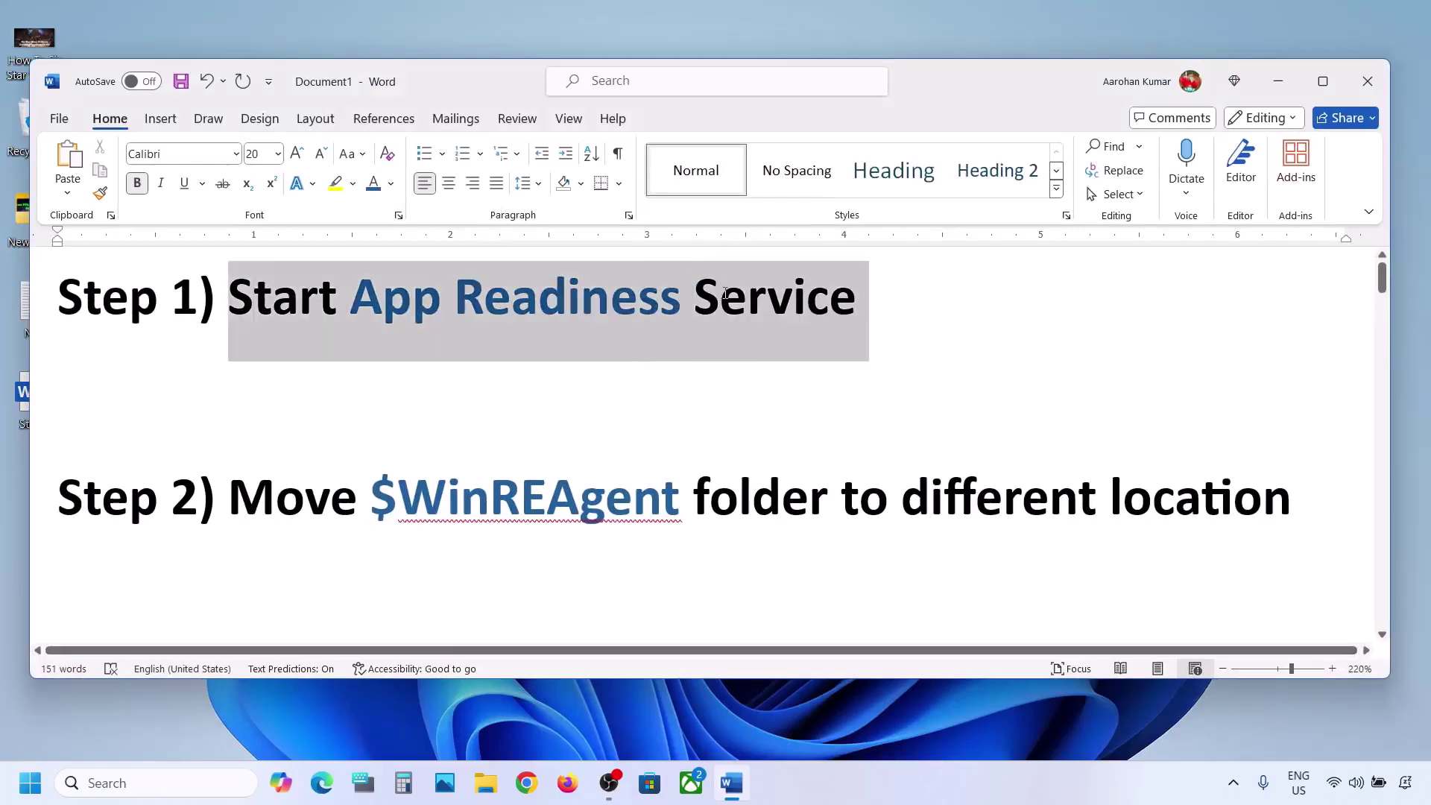
click(111, 781)
text(services)
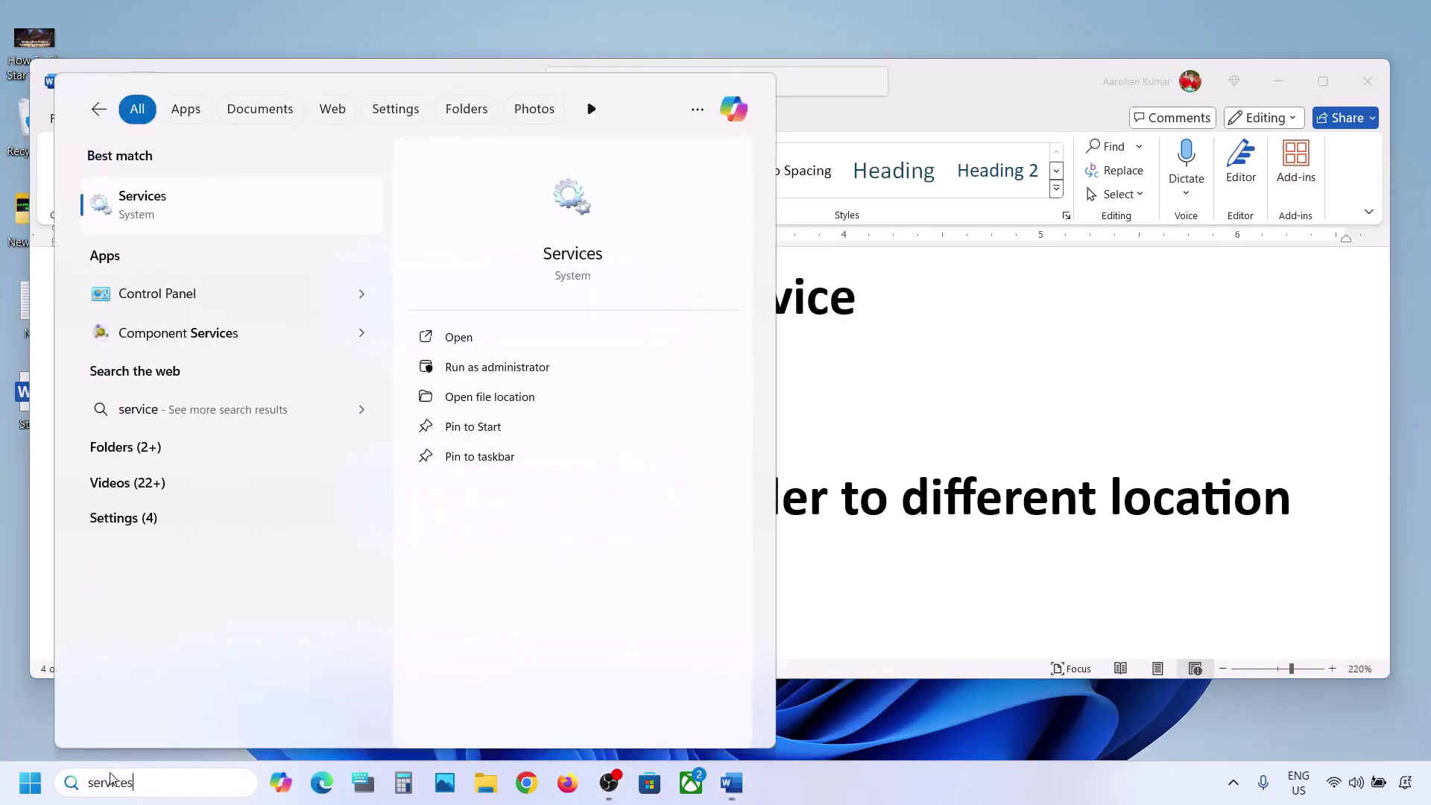
click(177, 214)
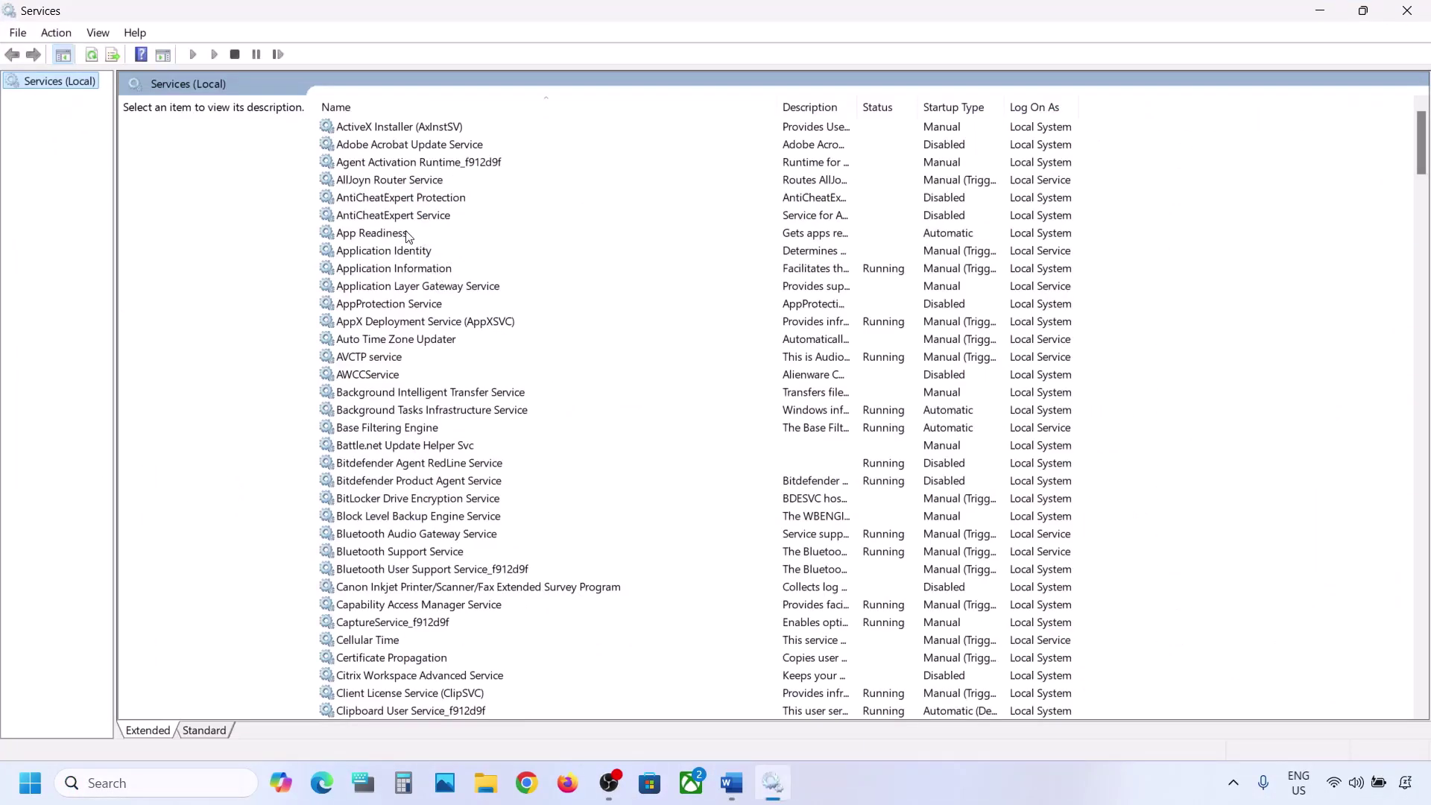
- Set the App Readiness service to Automatic startup, apply it, and start the service
click(408, 237)
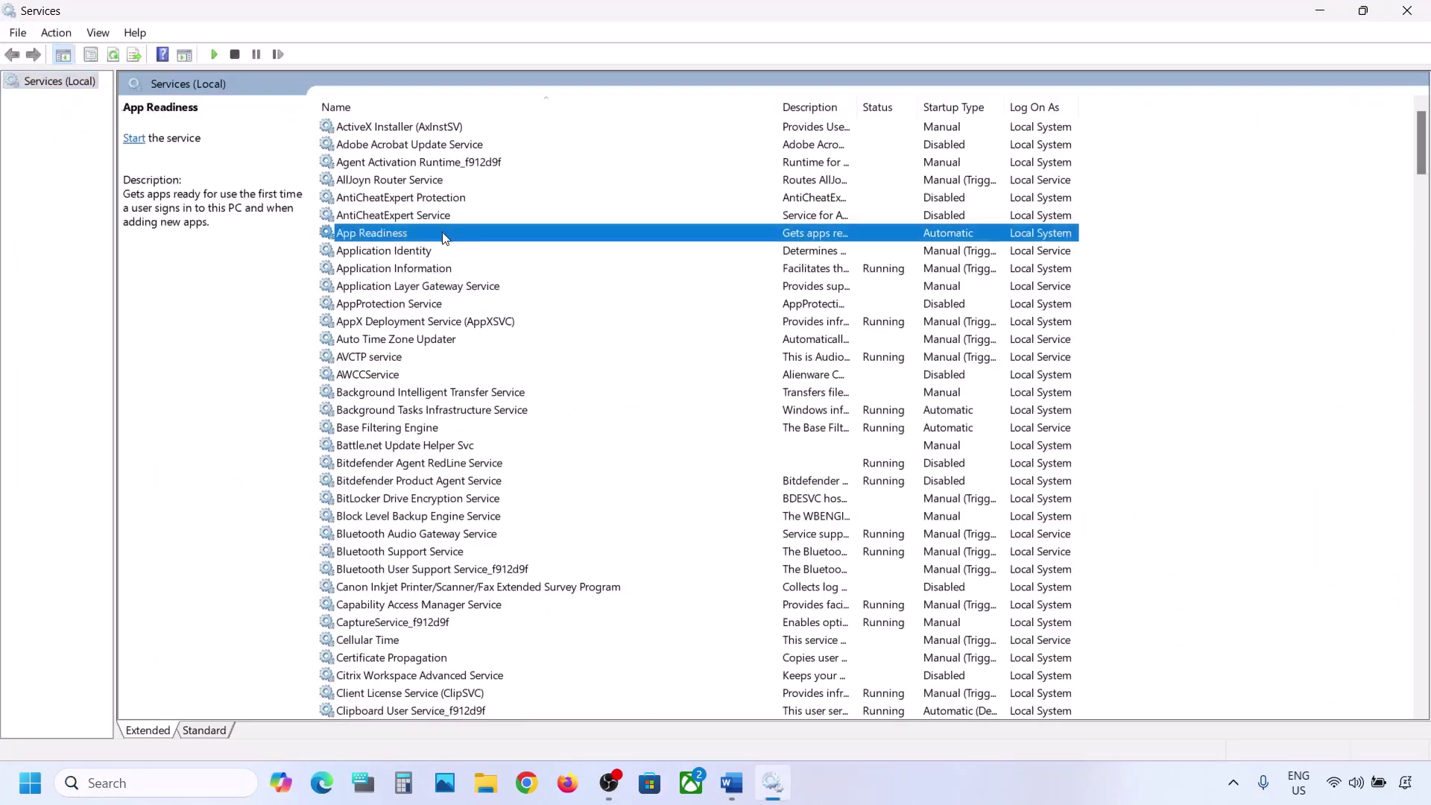
double_click(445, 237)
click(665, 371)
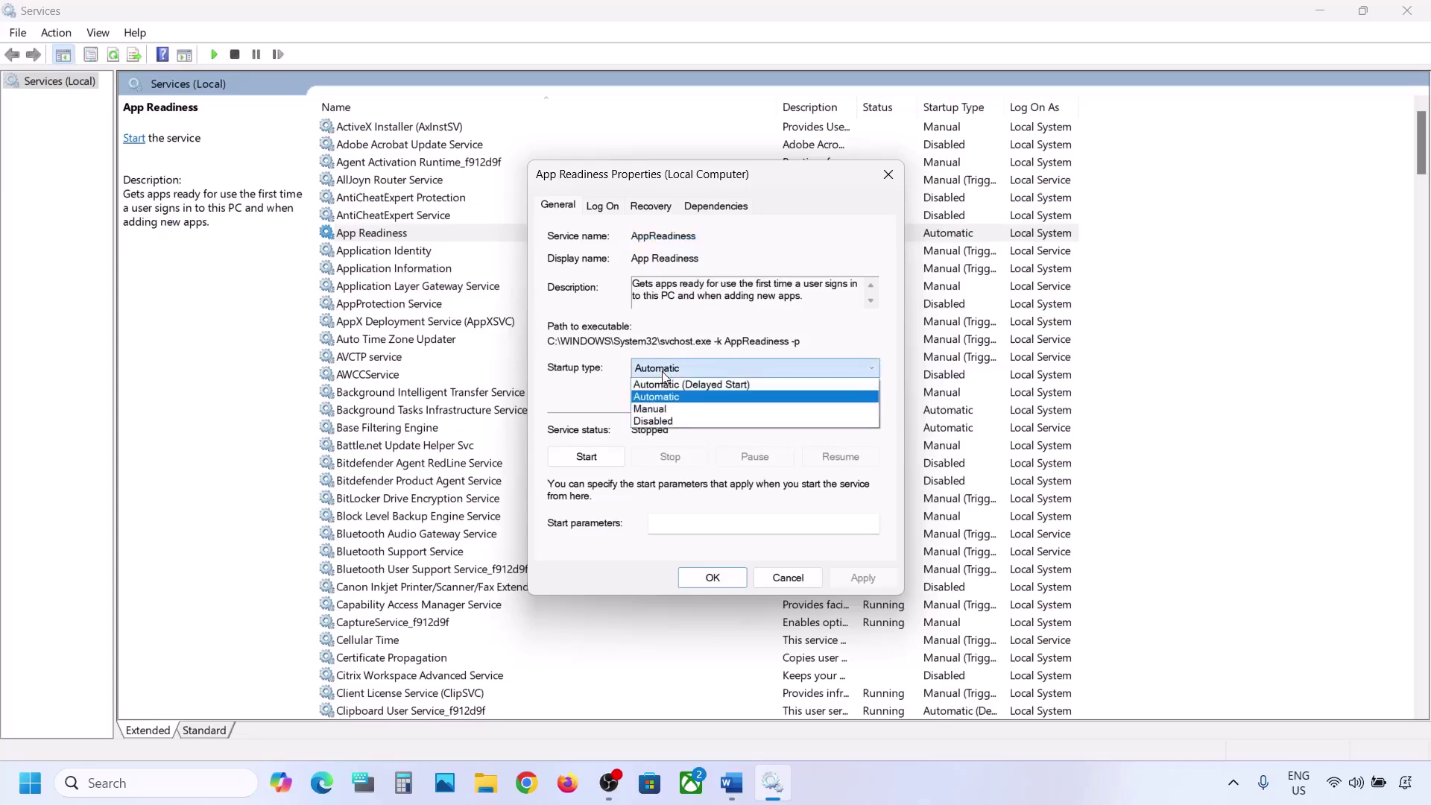
click(663, 397)
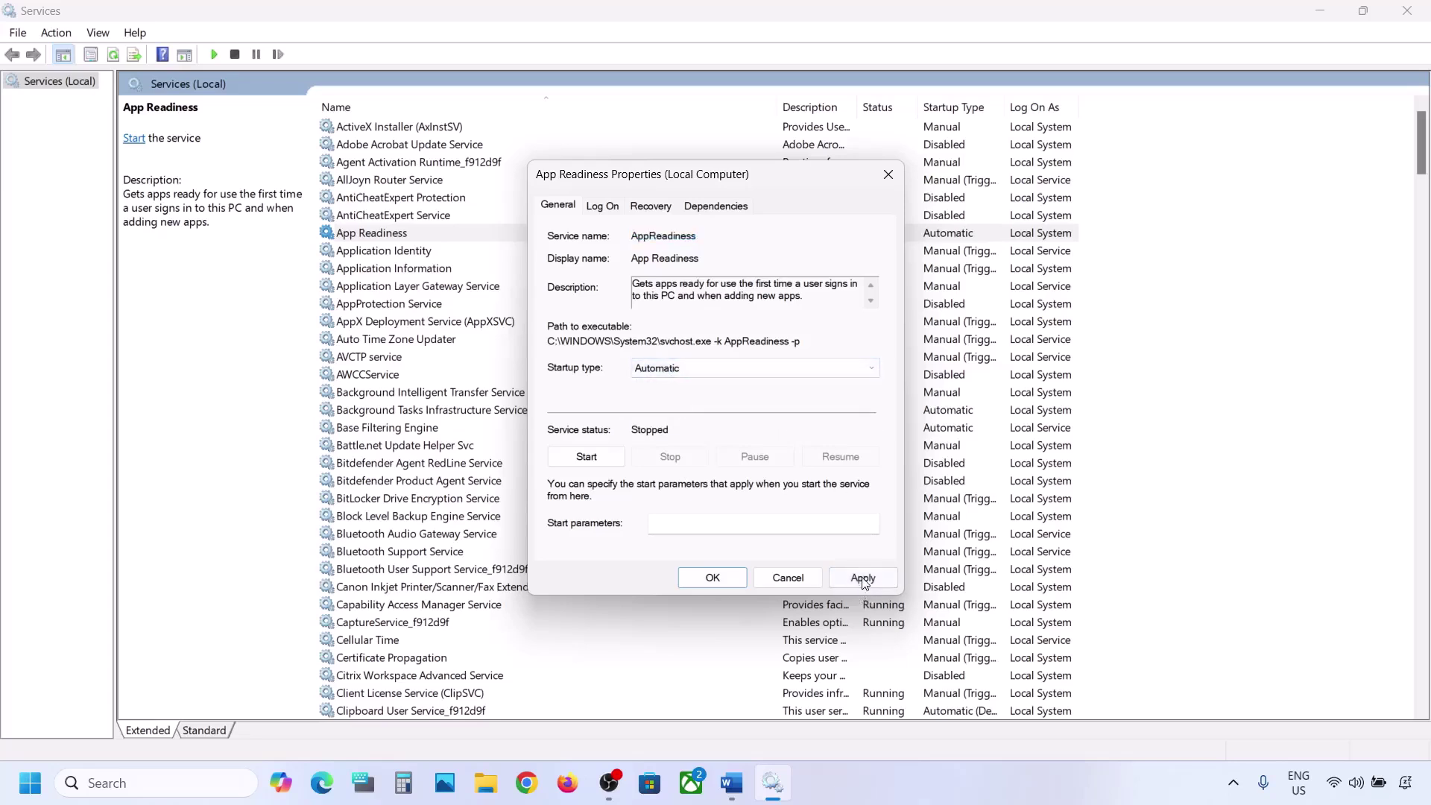
click(863, 578)
click(593, 461)
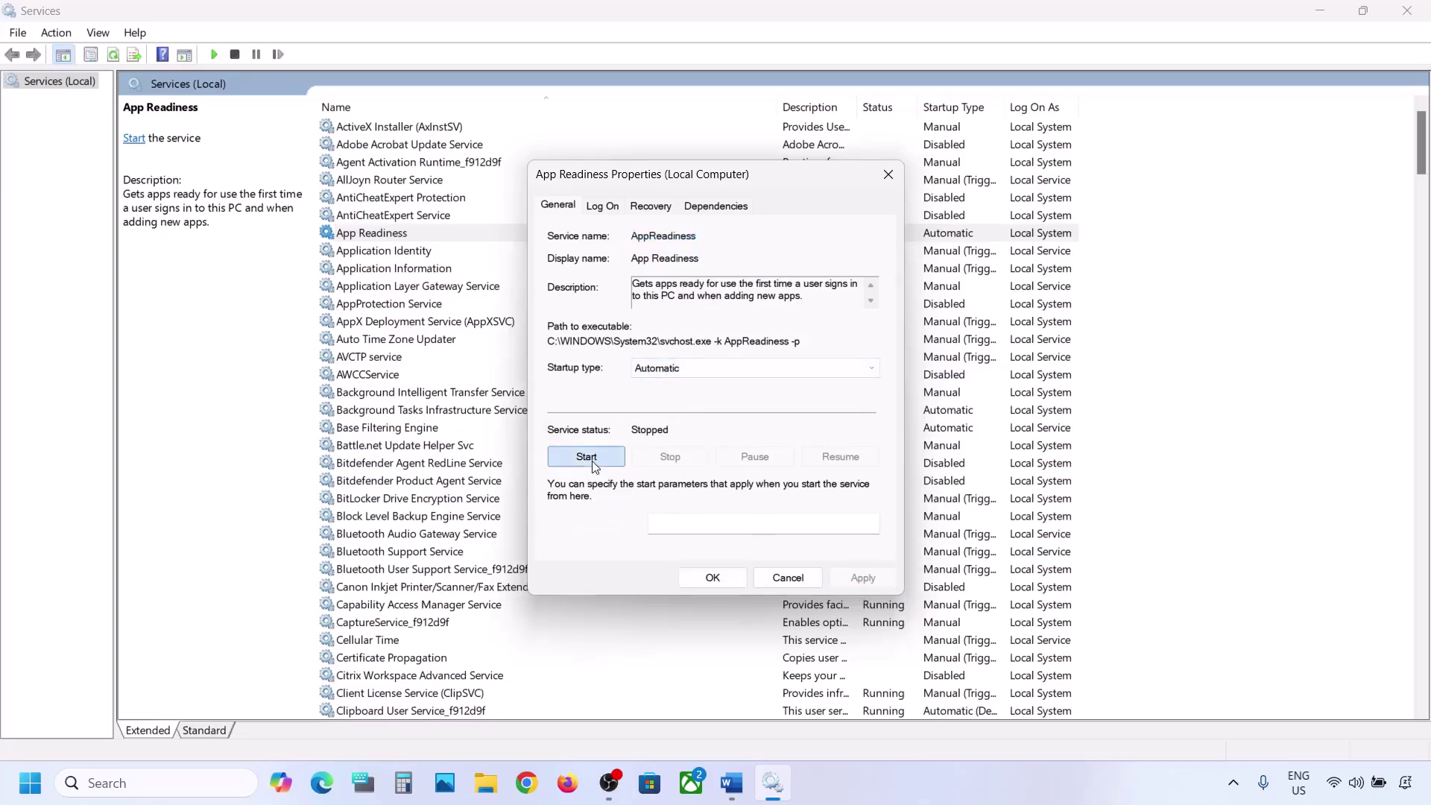
click(714, 578)
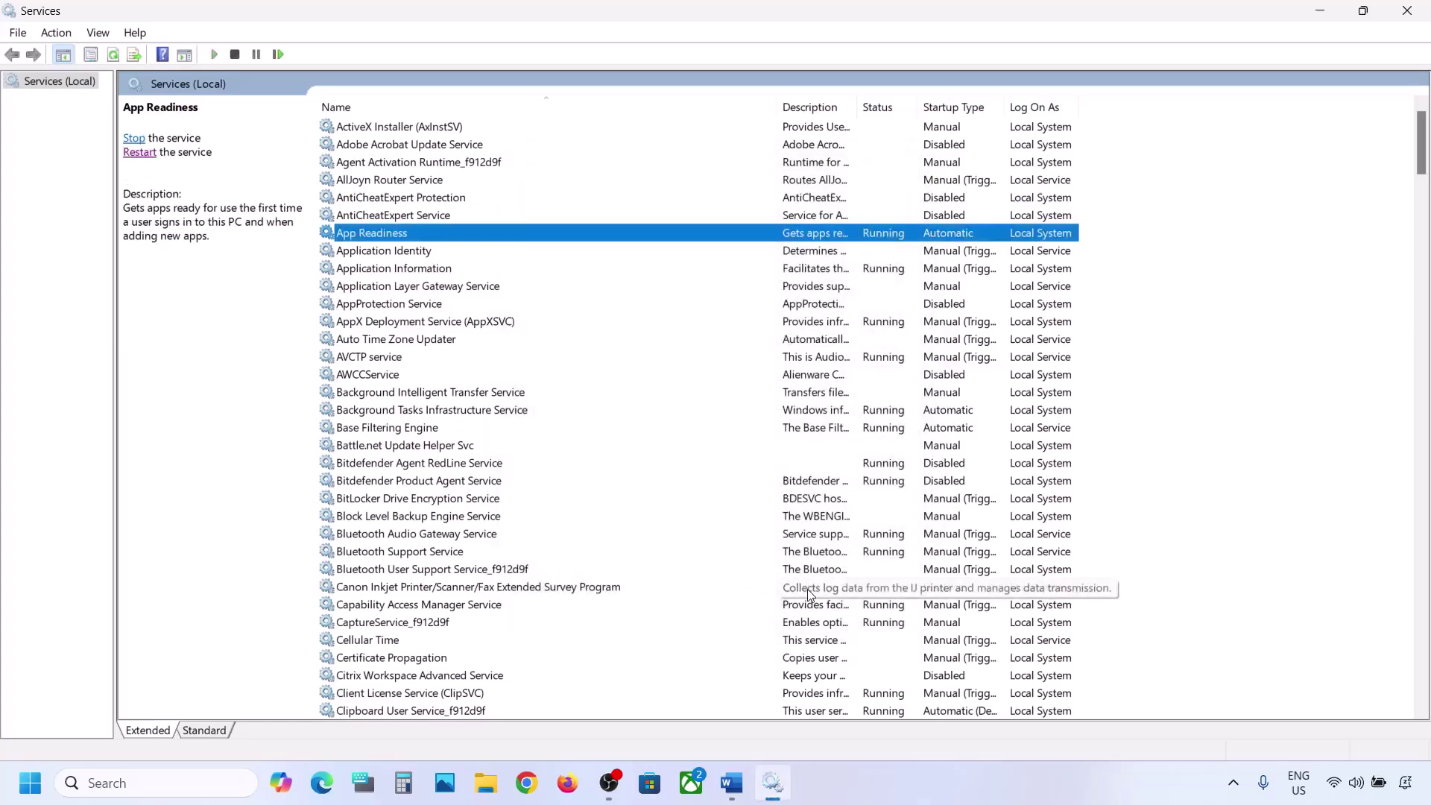
- Note the $WinREAgent folder name in Word, then open the OS (C:) drive in File Explorer
click(731, 787)
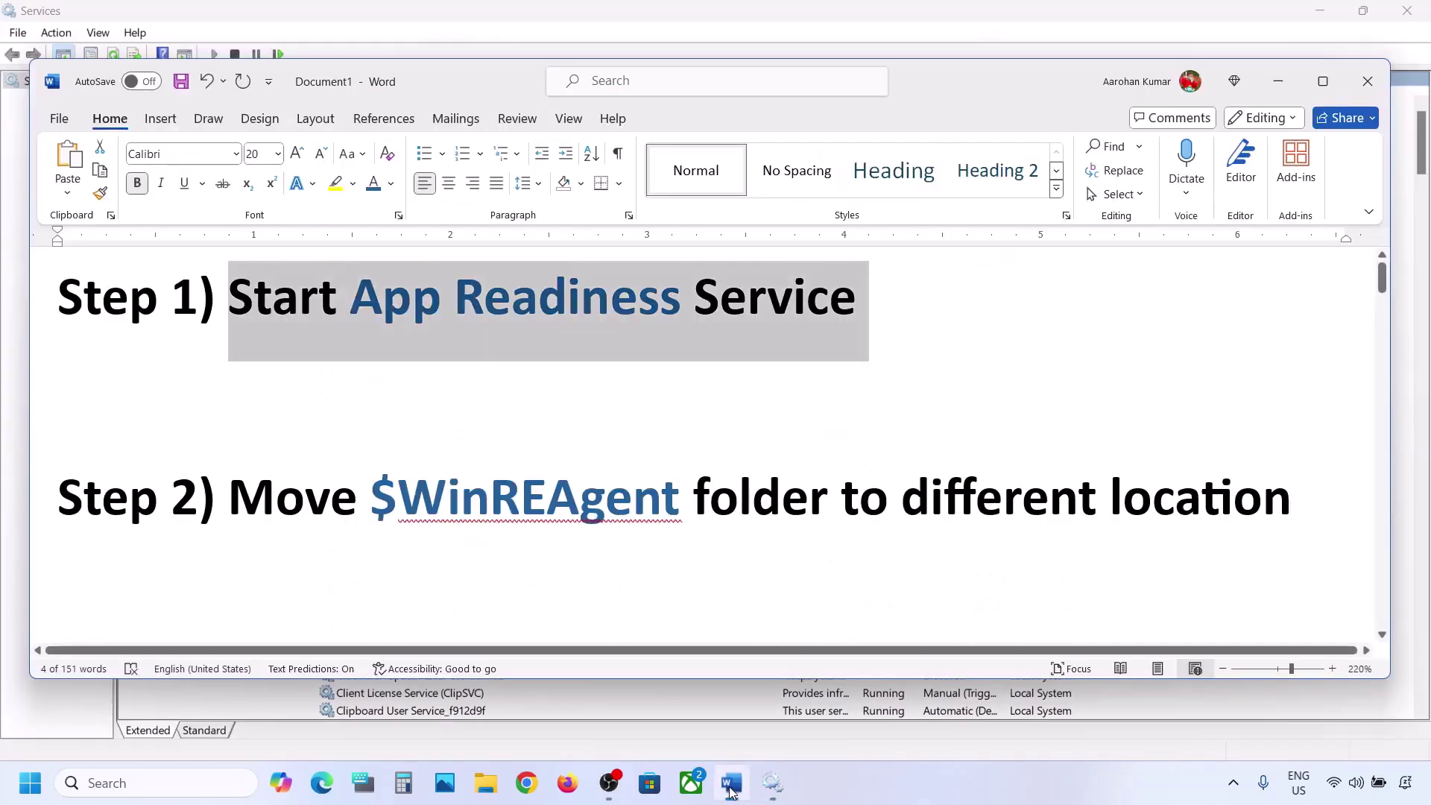
double_click(379, 494)
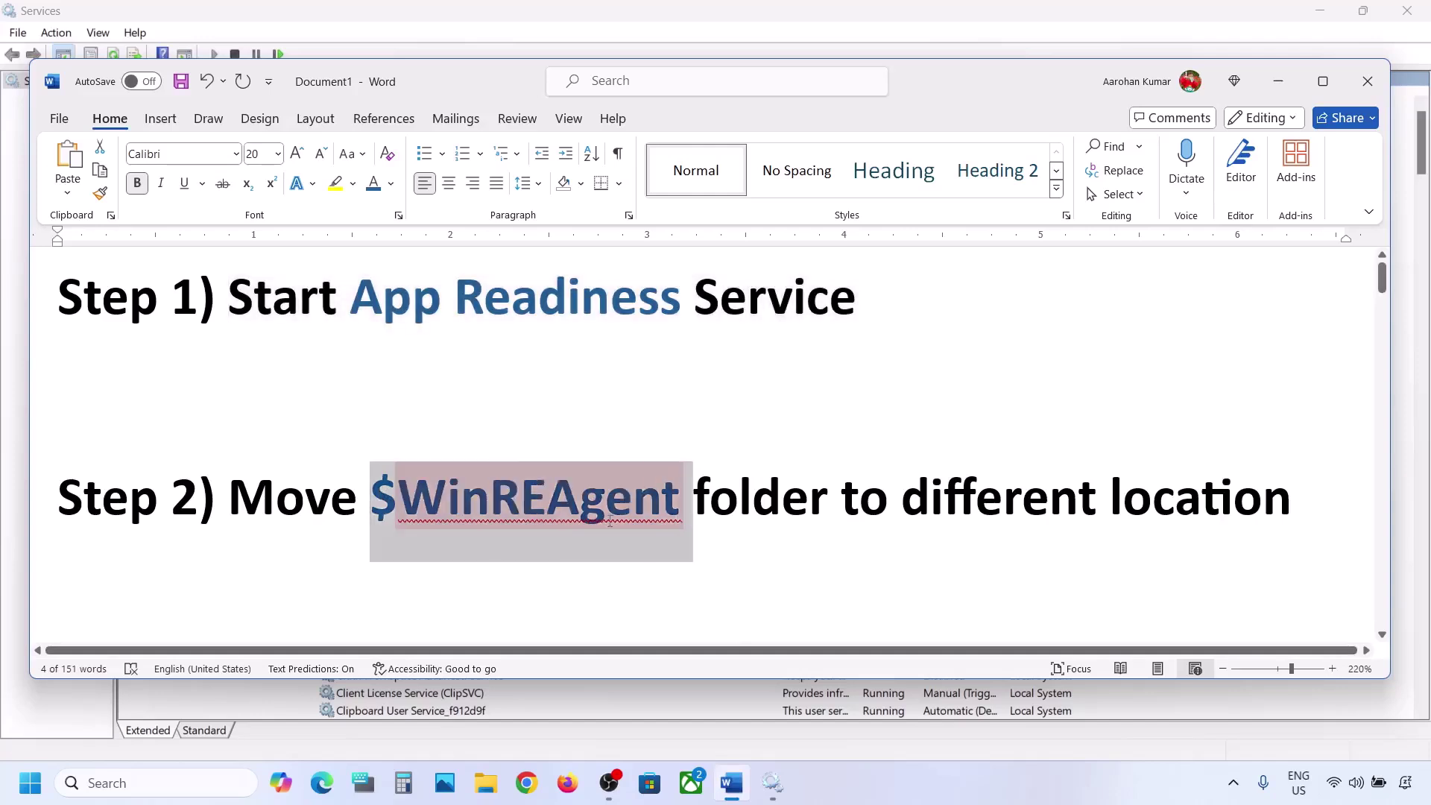
click(485, 782)
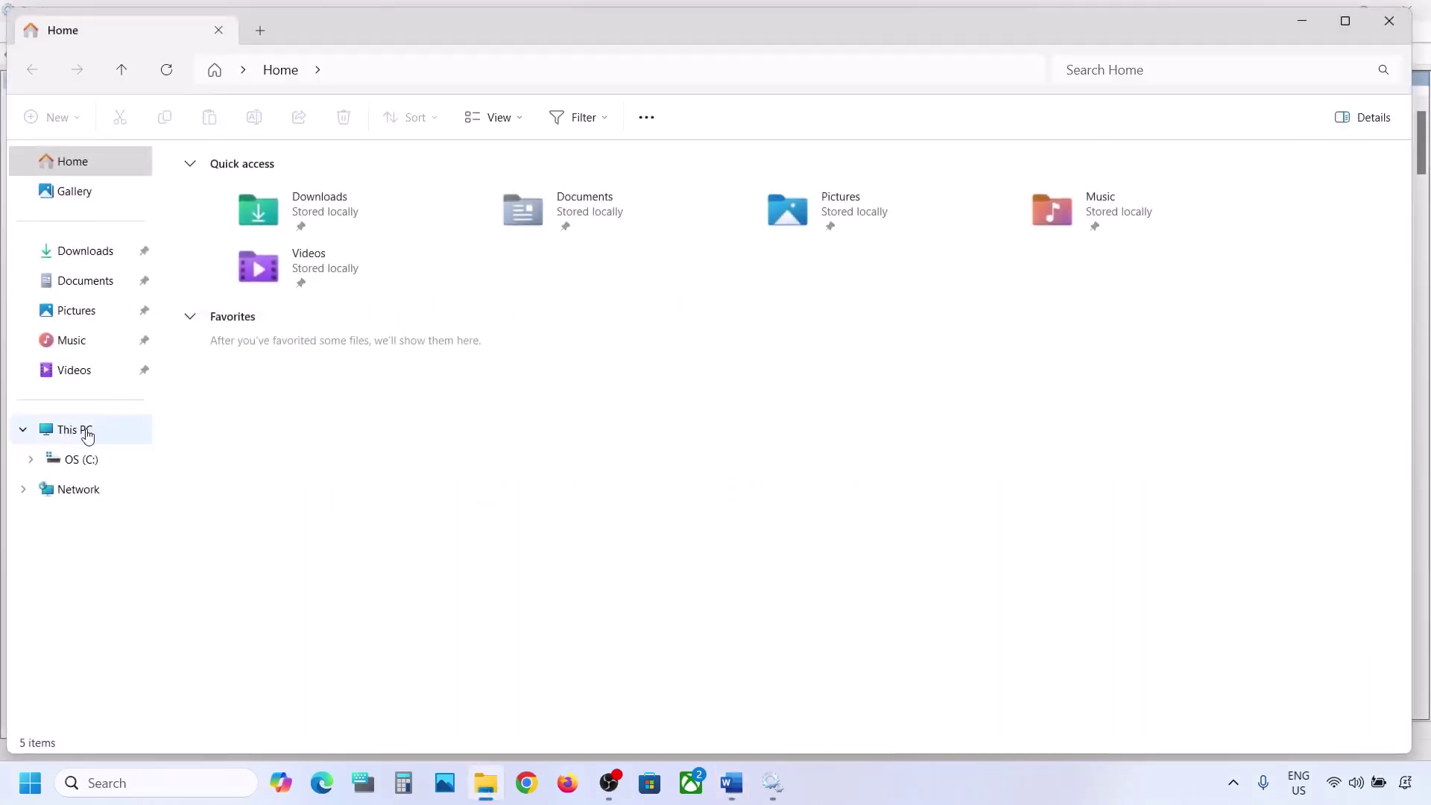
click(83, 430)
double_click(289, 209)
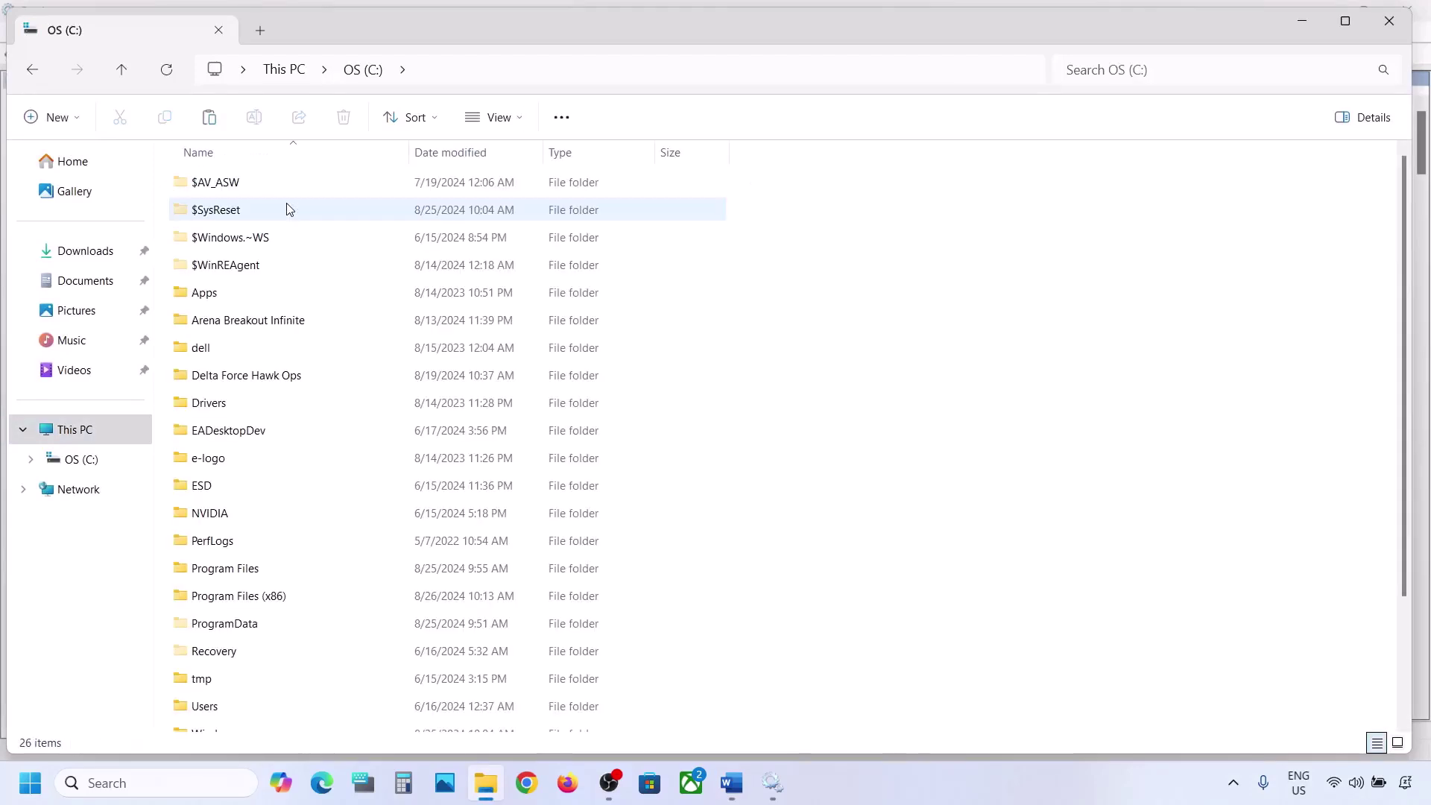
- With hidden items shown, copy the $WinREAgent folder and reveal the desktop
click(244, 271)
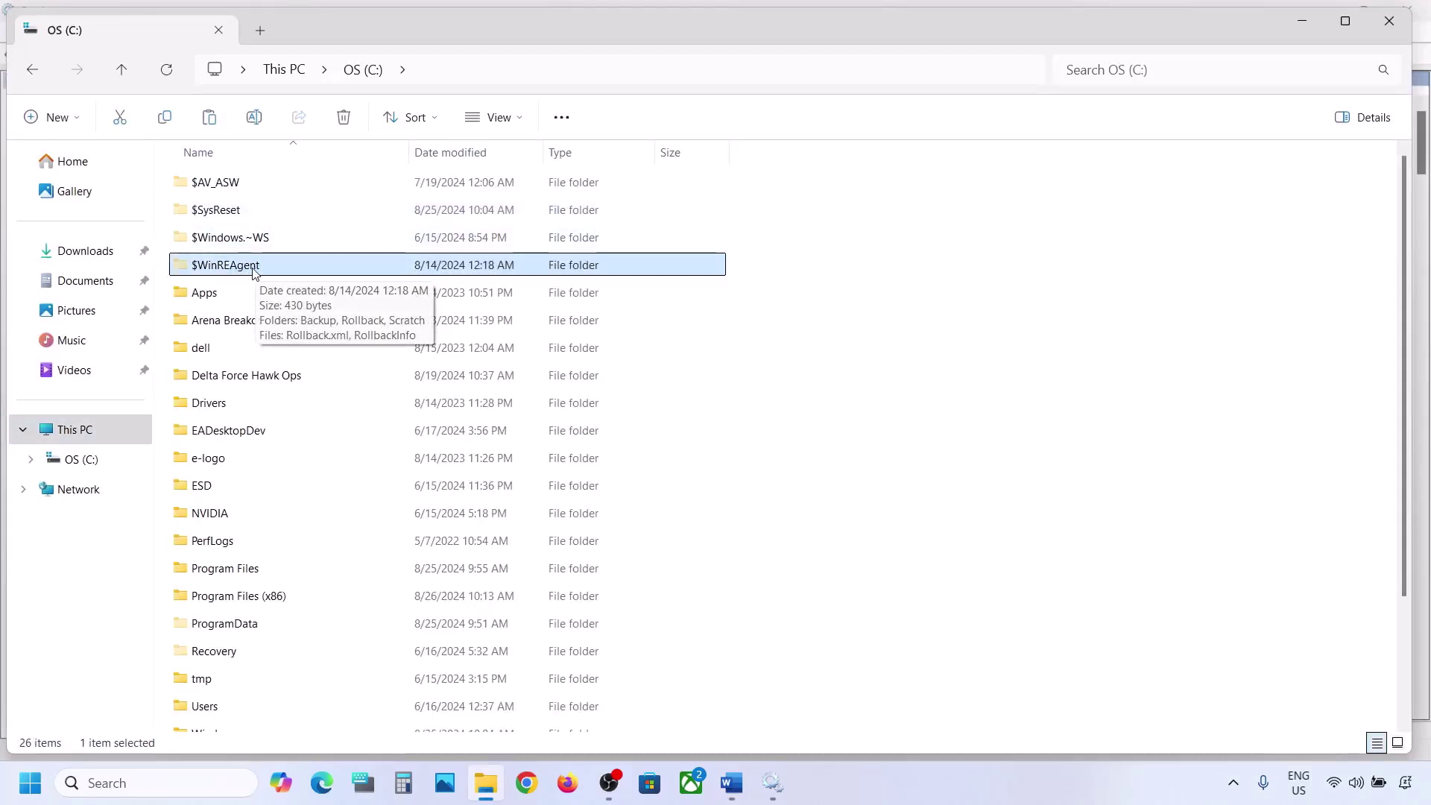
click(521, 120)
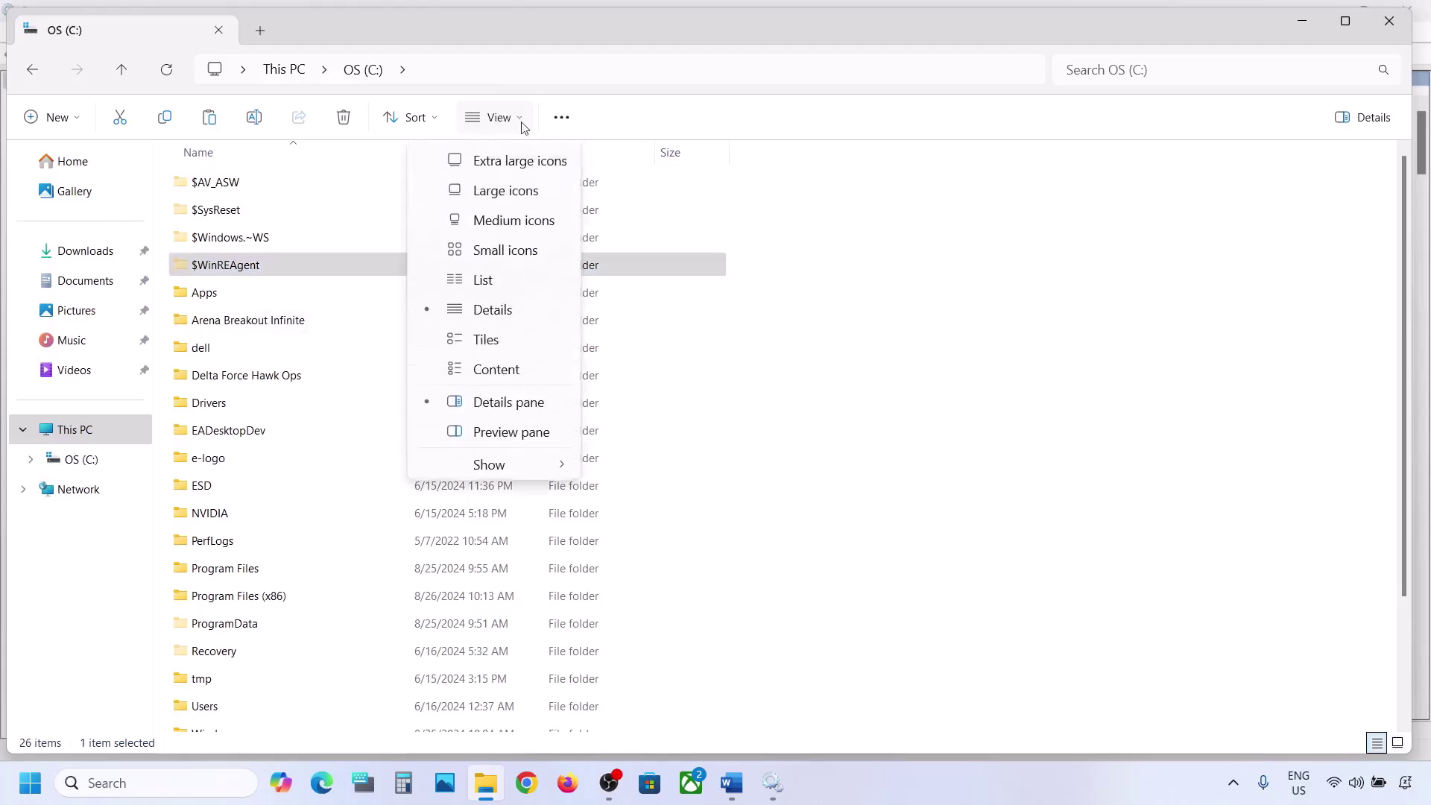
mouse_move(525, 468)
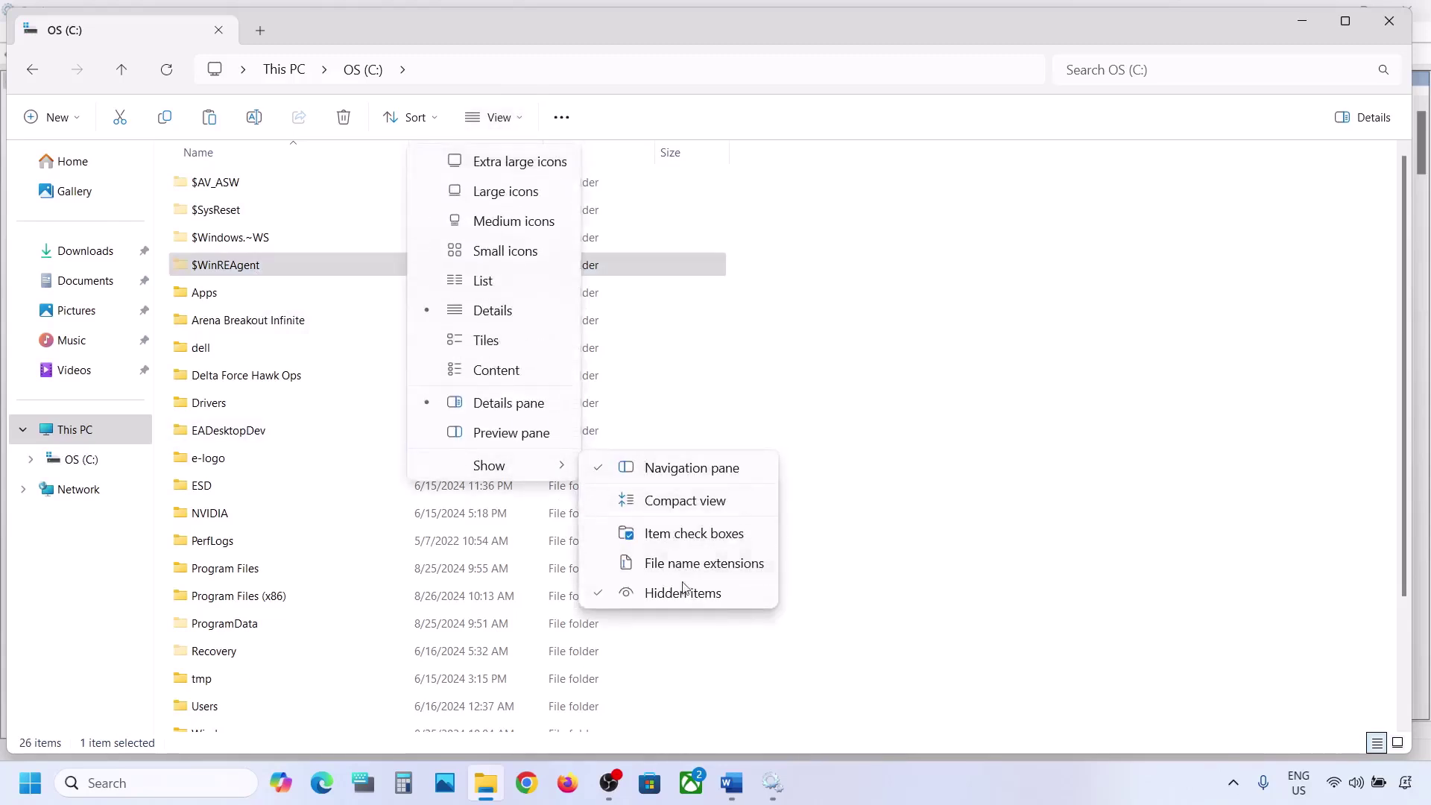
click(233, 269)
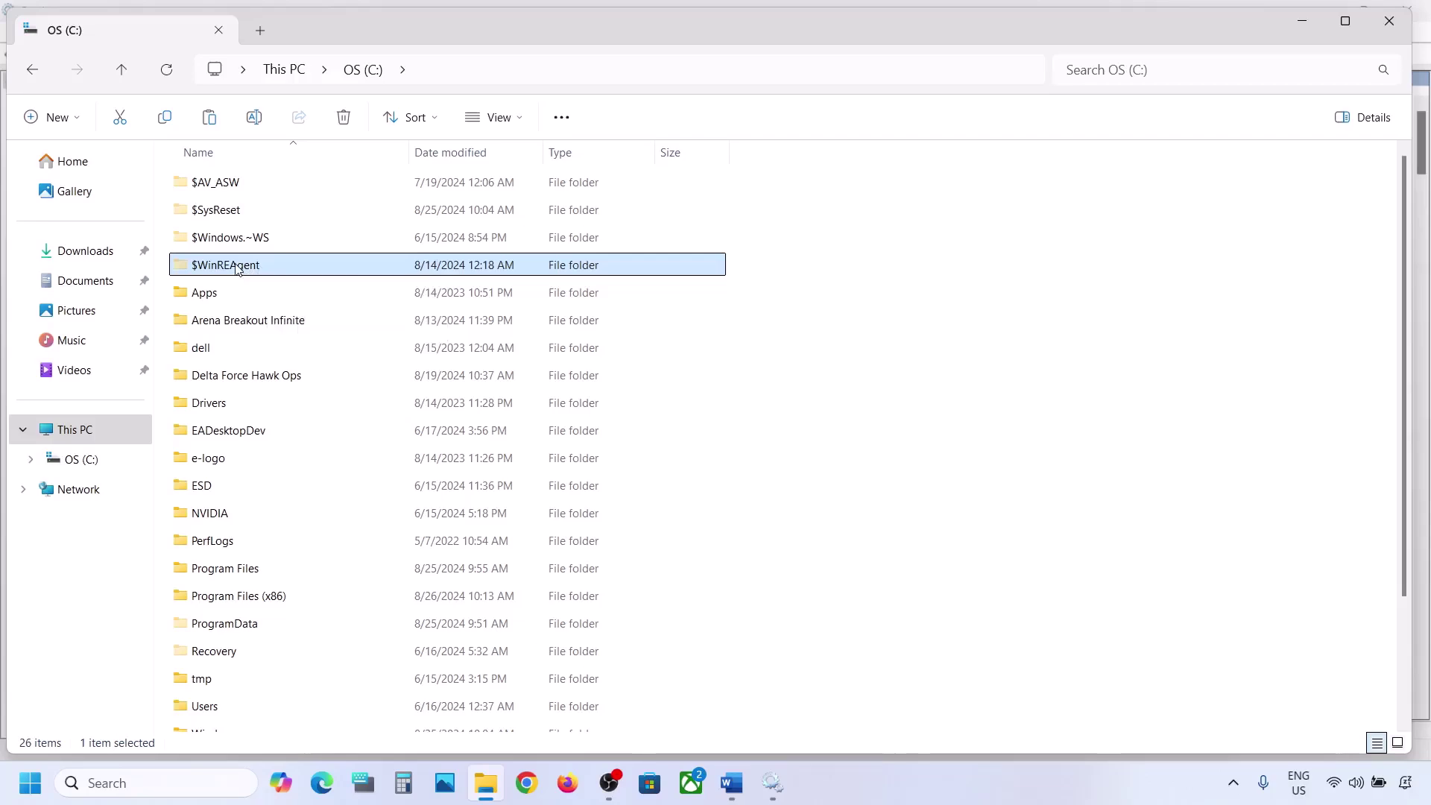
right_click(236, 269)
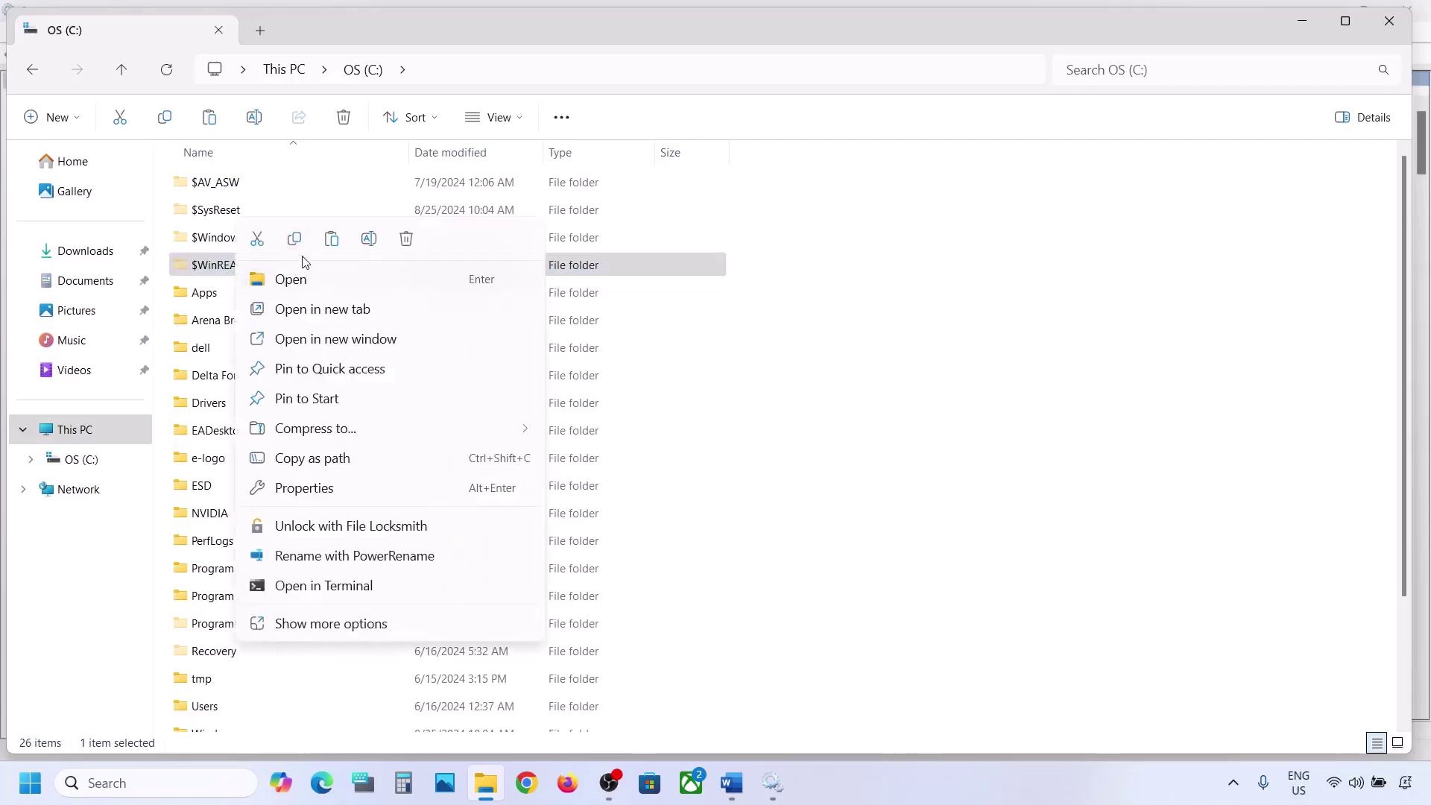
click(296, 244)
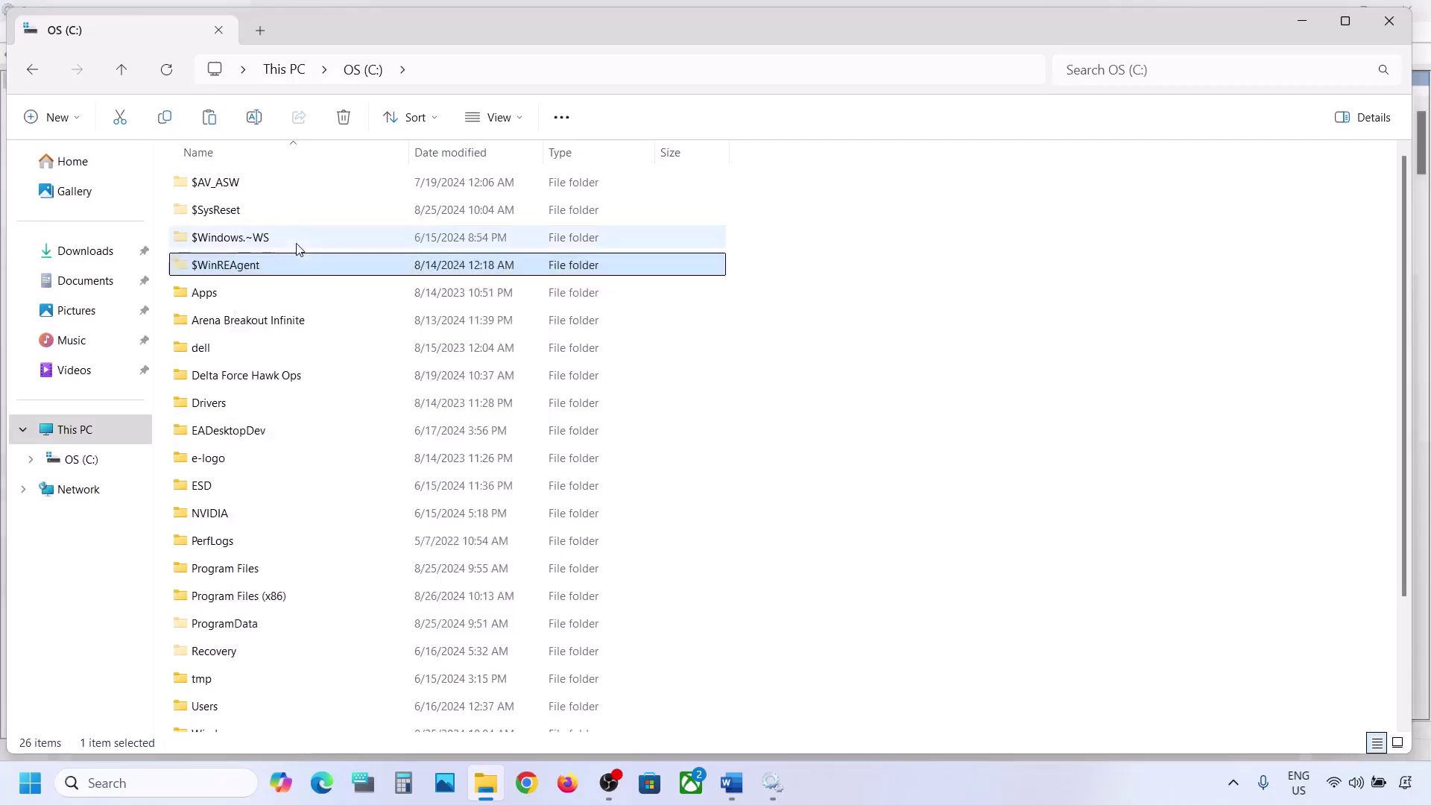
key(super+d)
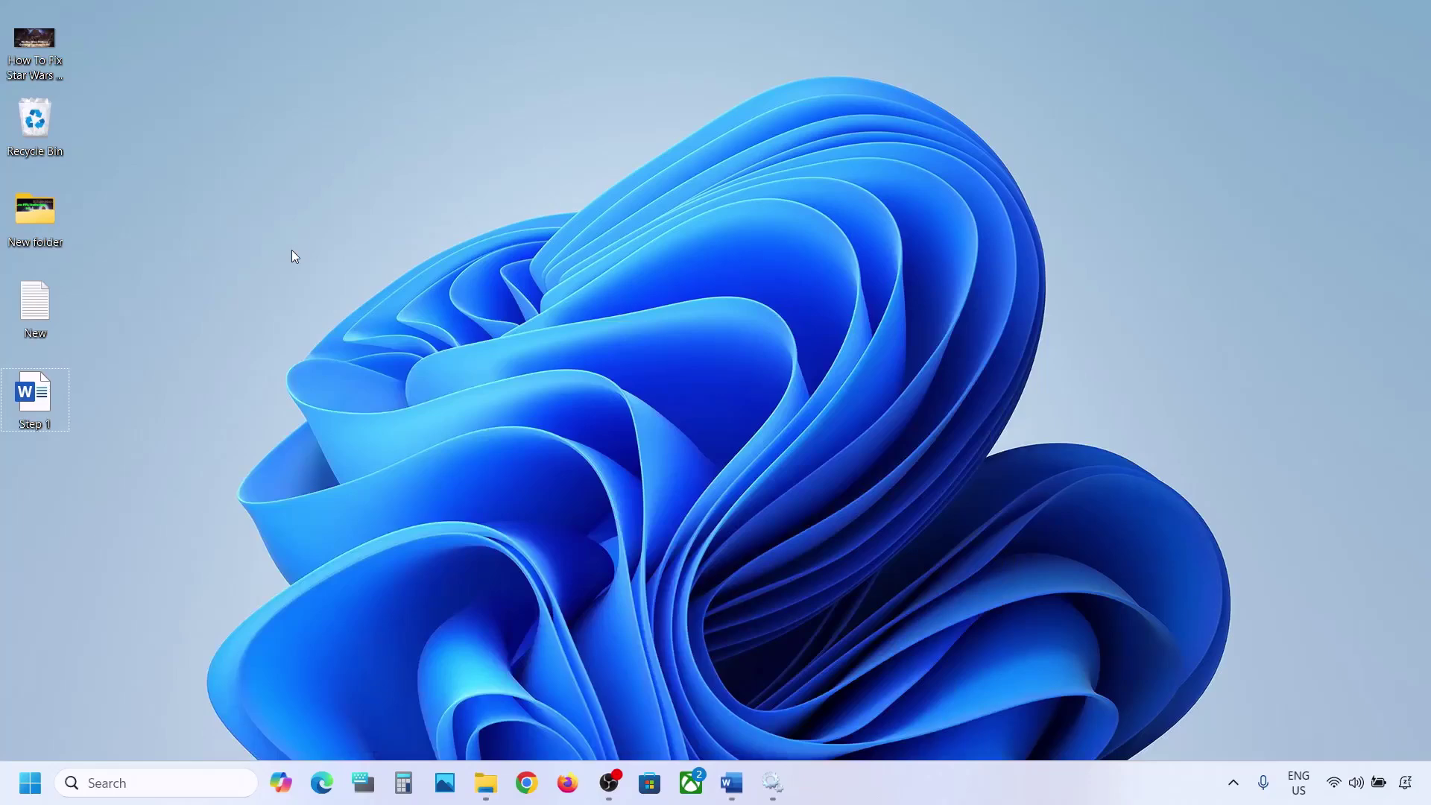
- Paste $WinREAgent onto the desktop and delete the original folder from OS (C:)
key(ctrl+v)
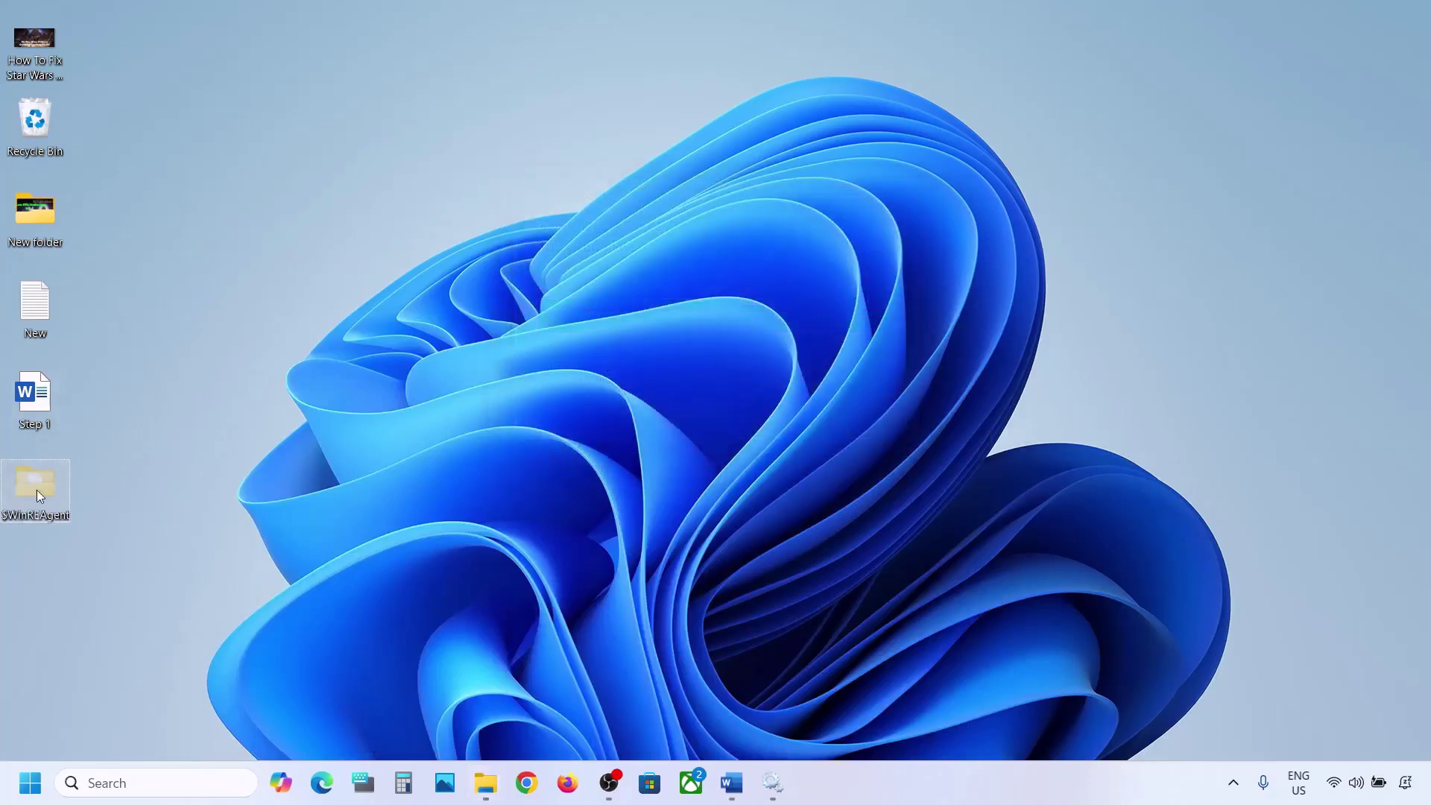
click(485, 783)
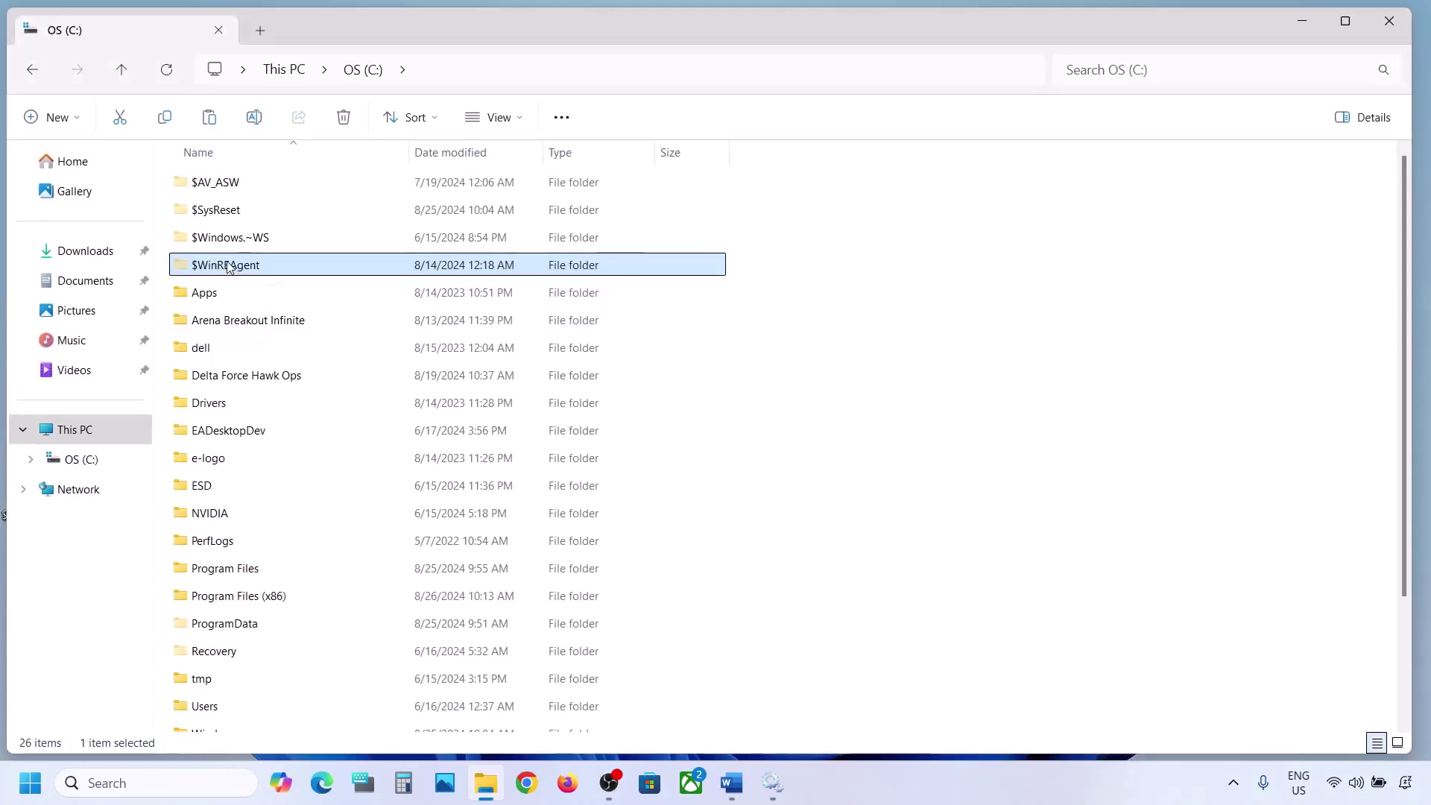
right_click(230, 267)
click(400, 240)
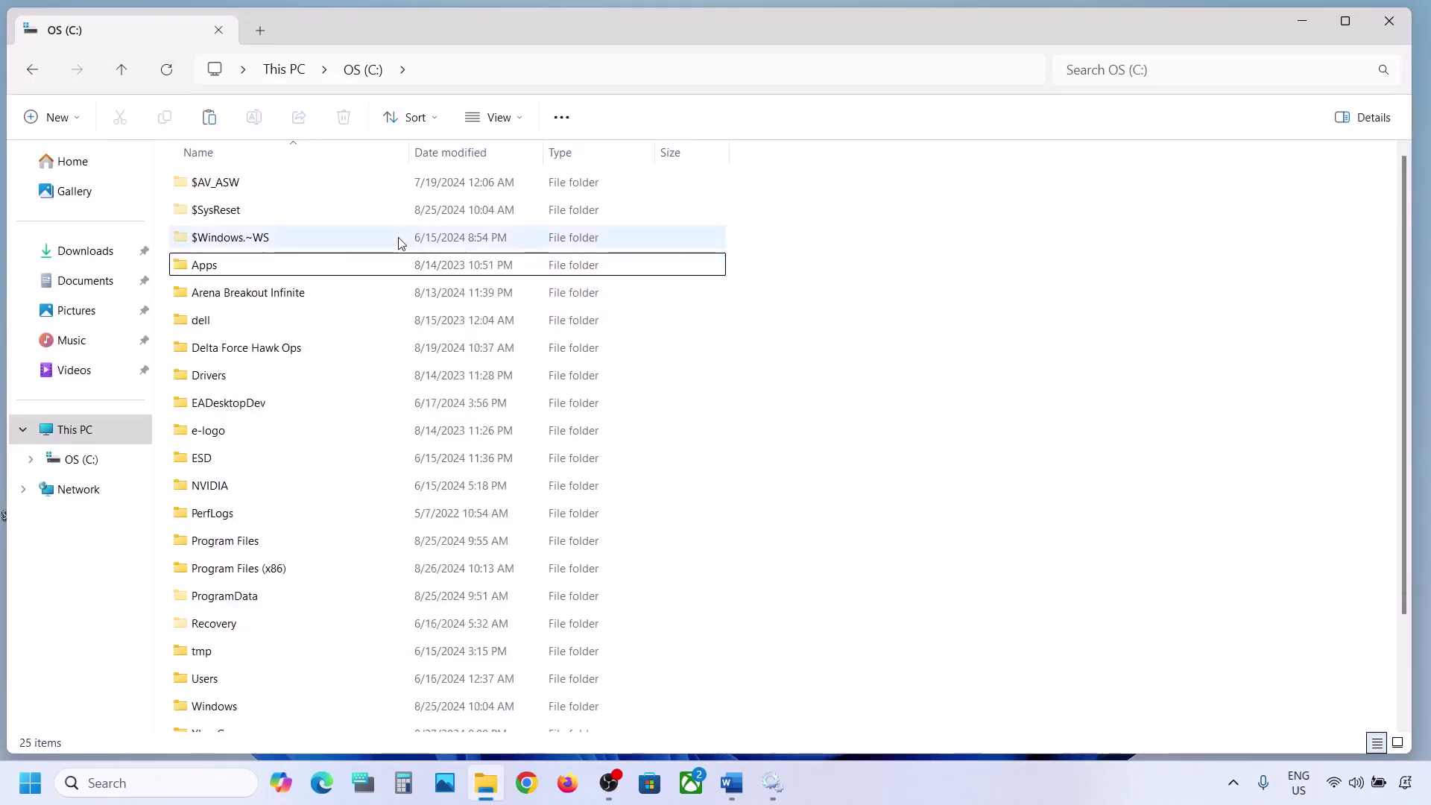
- Open Settings on Windows Update, then minimize Settings and File Explorer to the desktop
key(super+i)
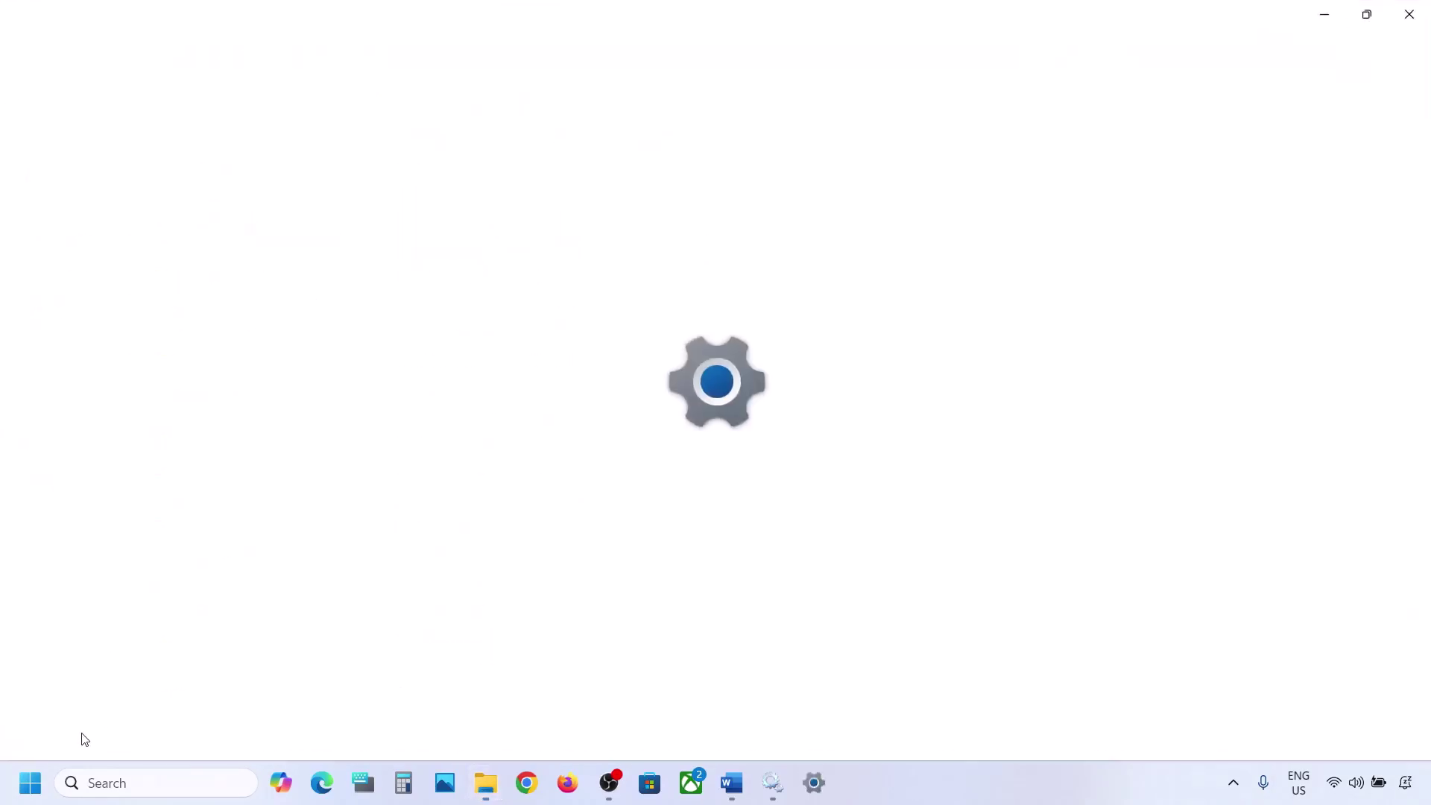
click(108, 622)
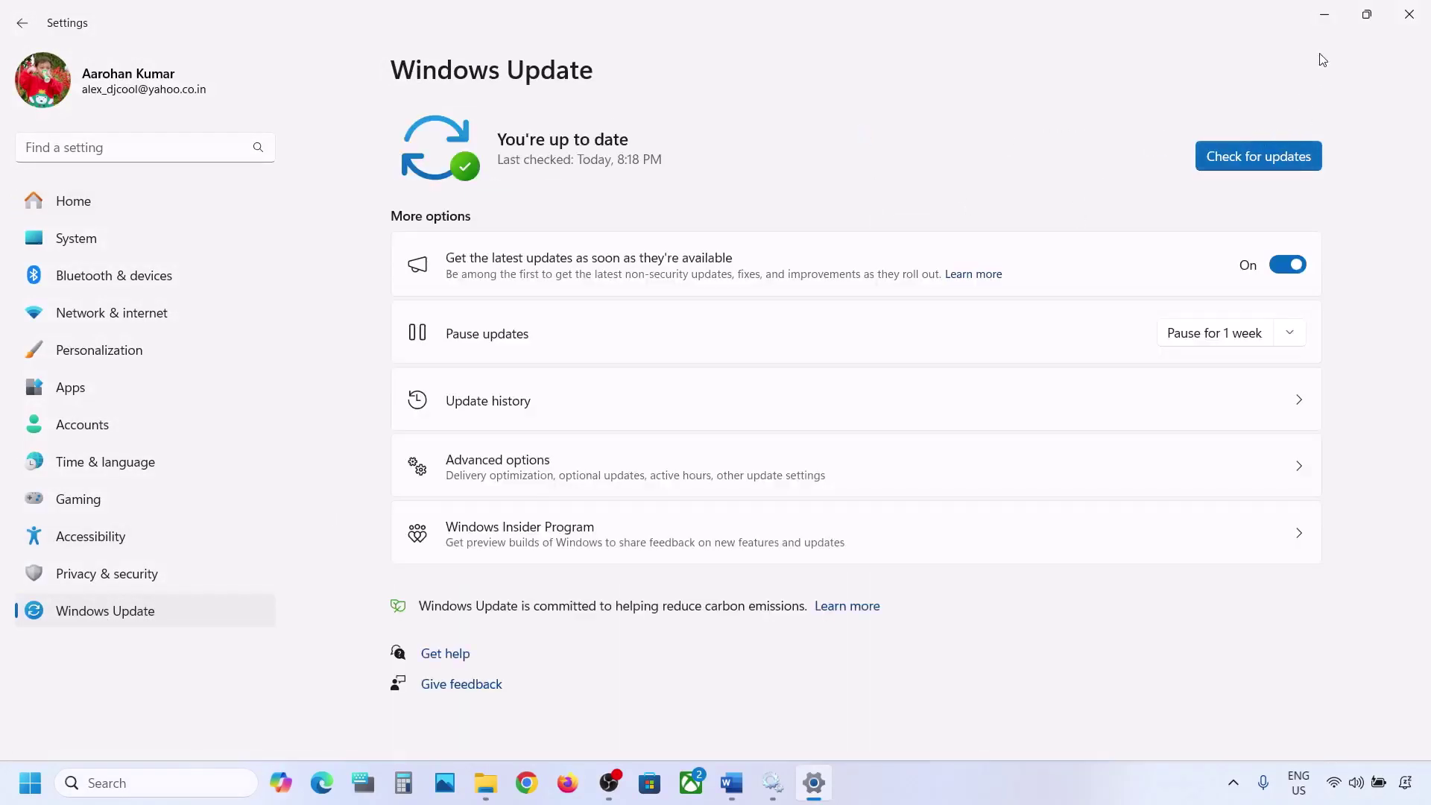
click(1325, 14)
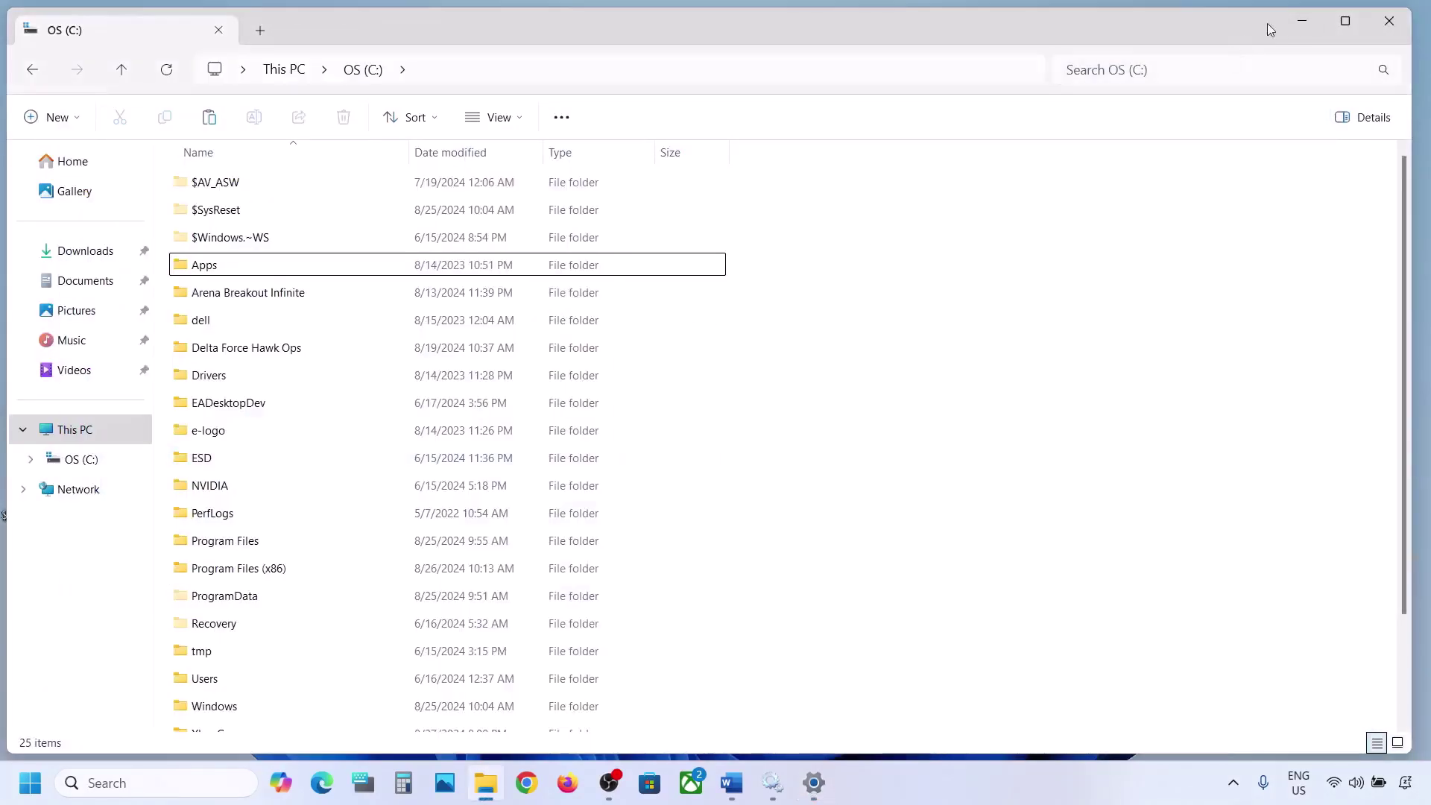
click(1301, 20)
- Choose Restart from the Start menu's power options
click(30, 783)
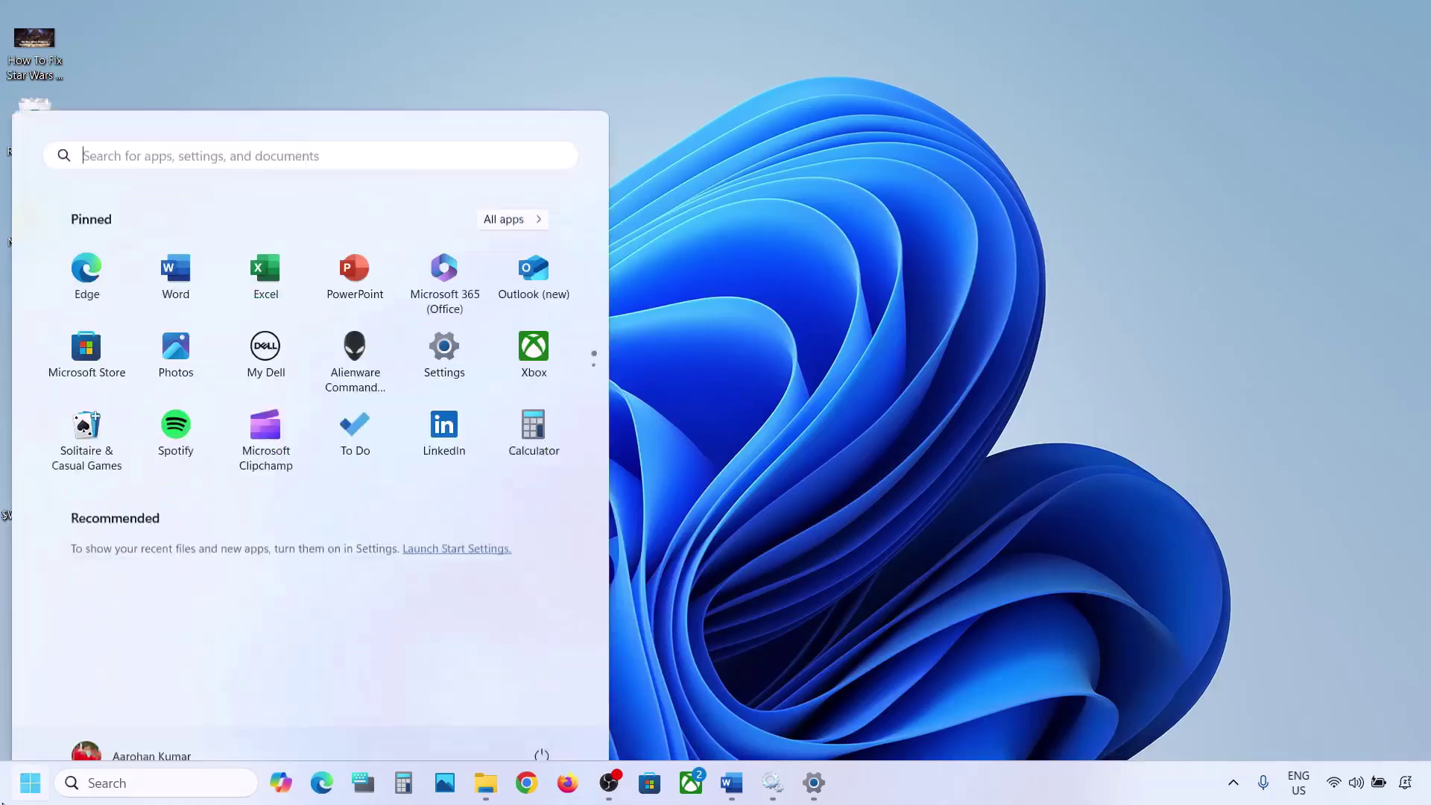
click(541, 721)
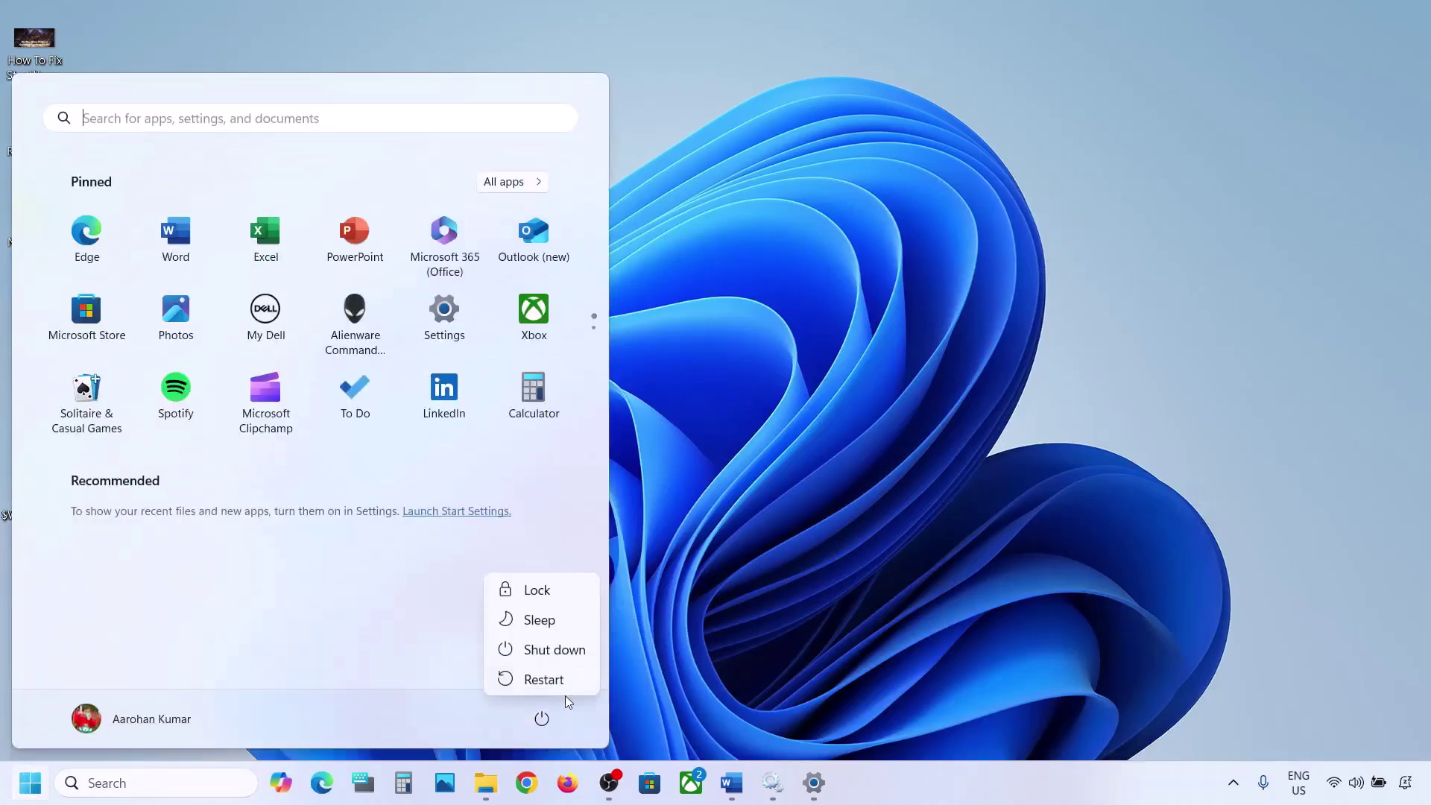
click(784, 547)
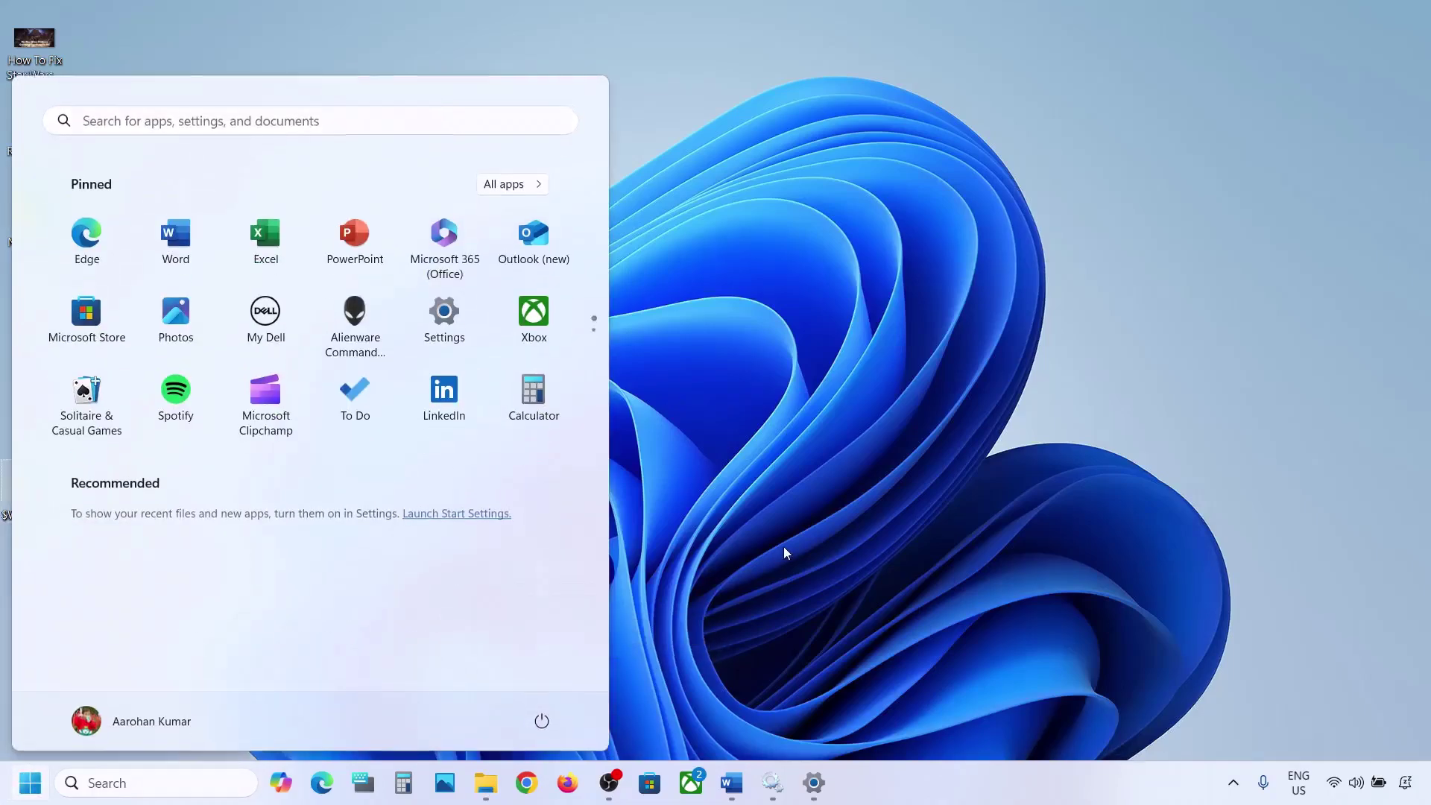
click(784, 547)
- Cut $WinREAgent from the desktop and paste it back into OS (C:)
right_click(33, 480)
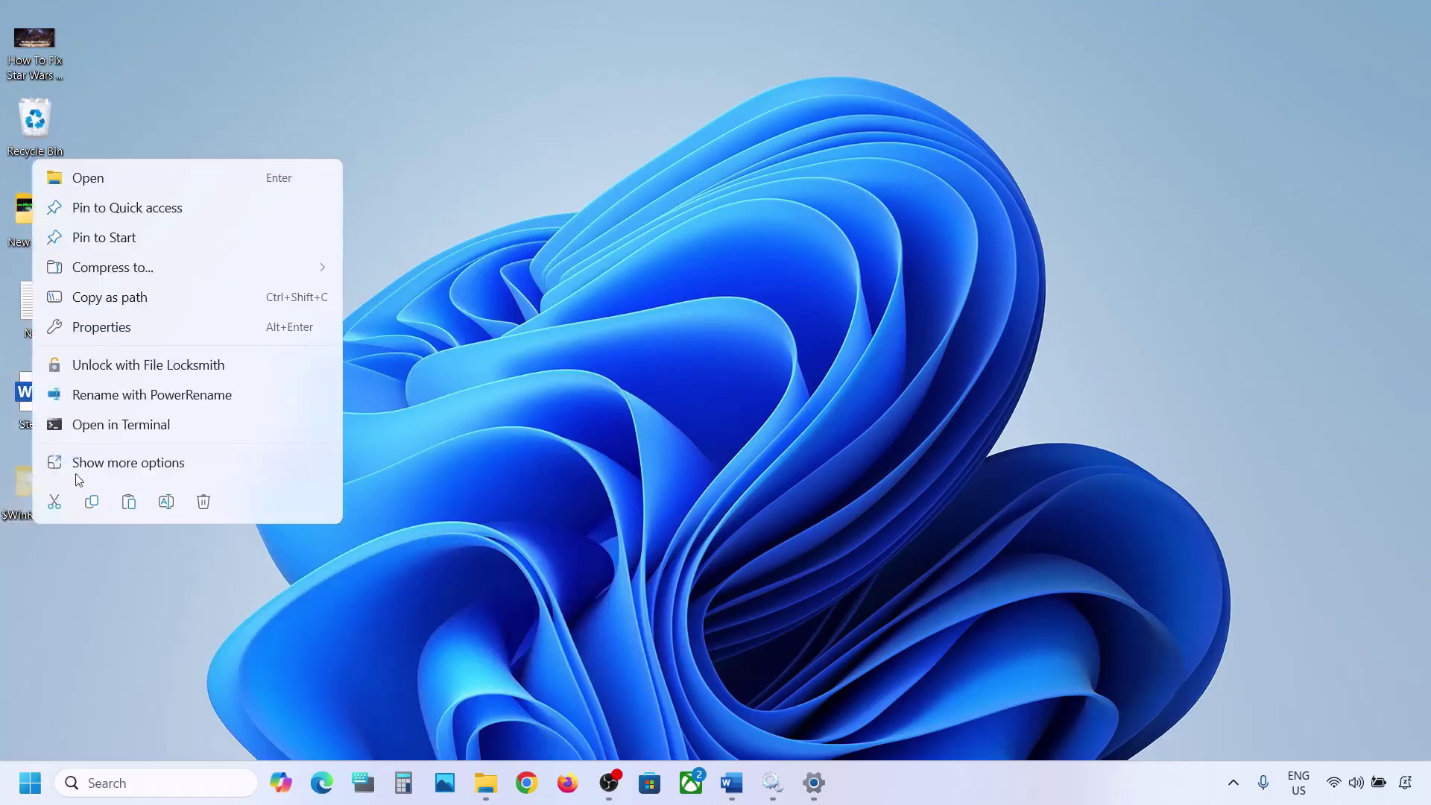
click(60, 499)
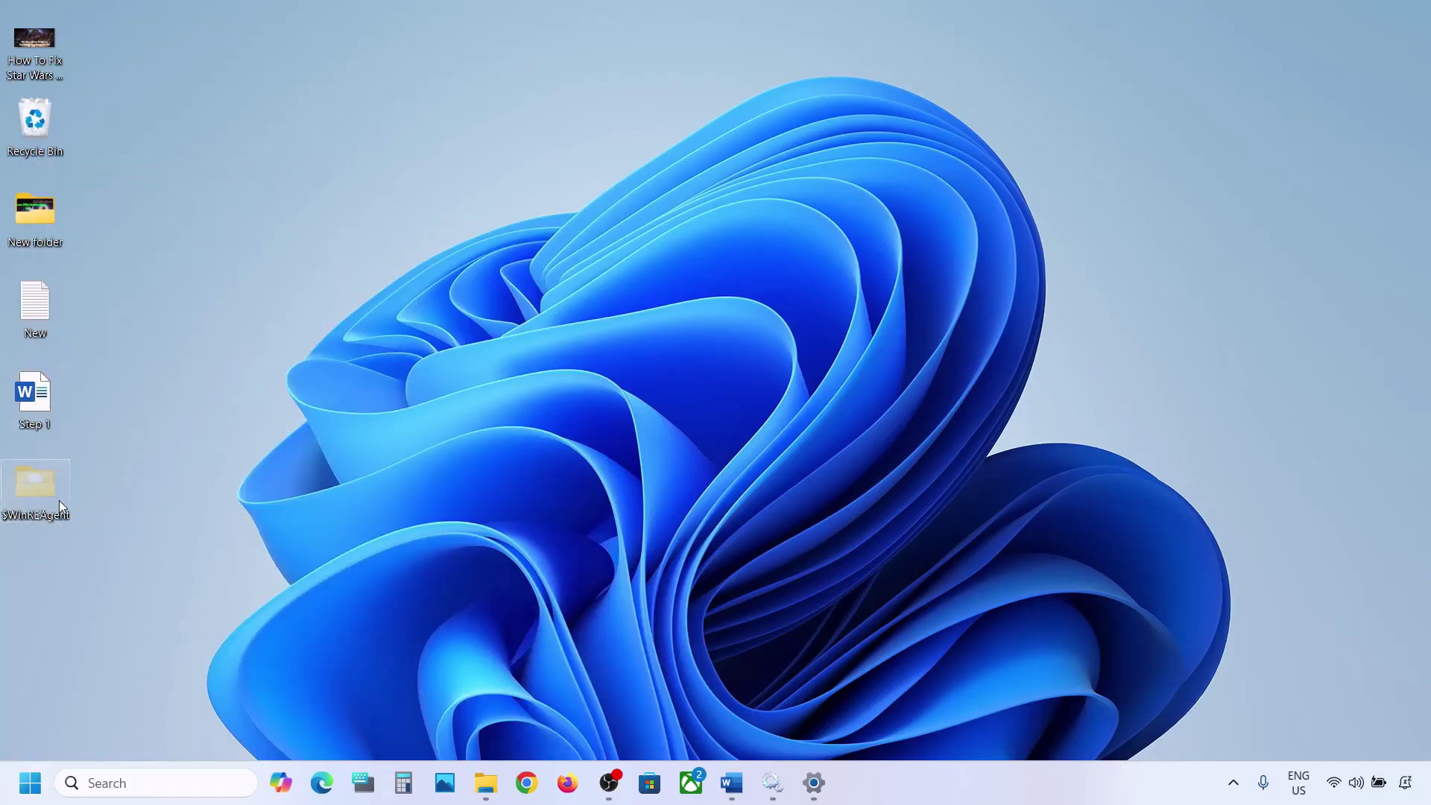
click(485, 783)
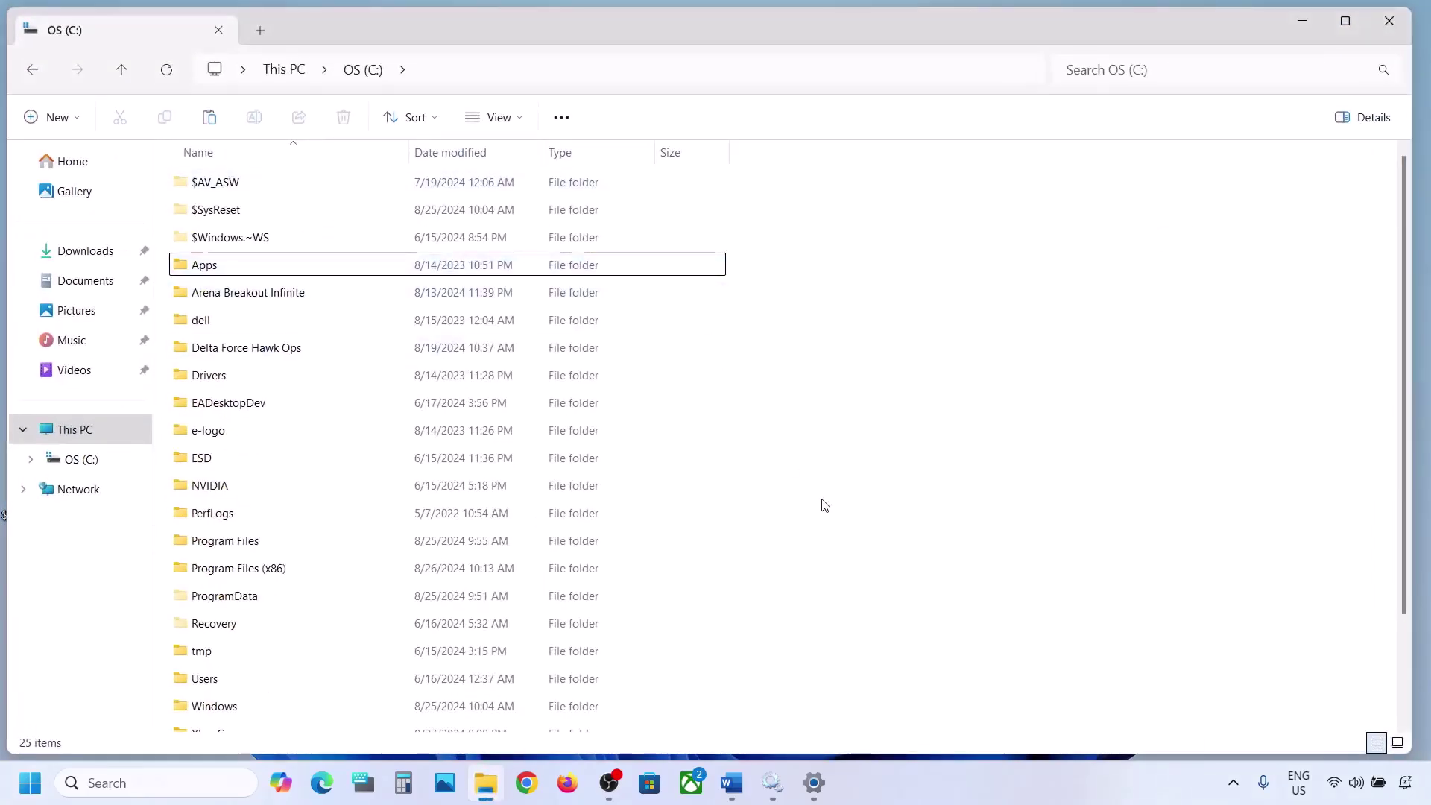
key(ctrl+v)
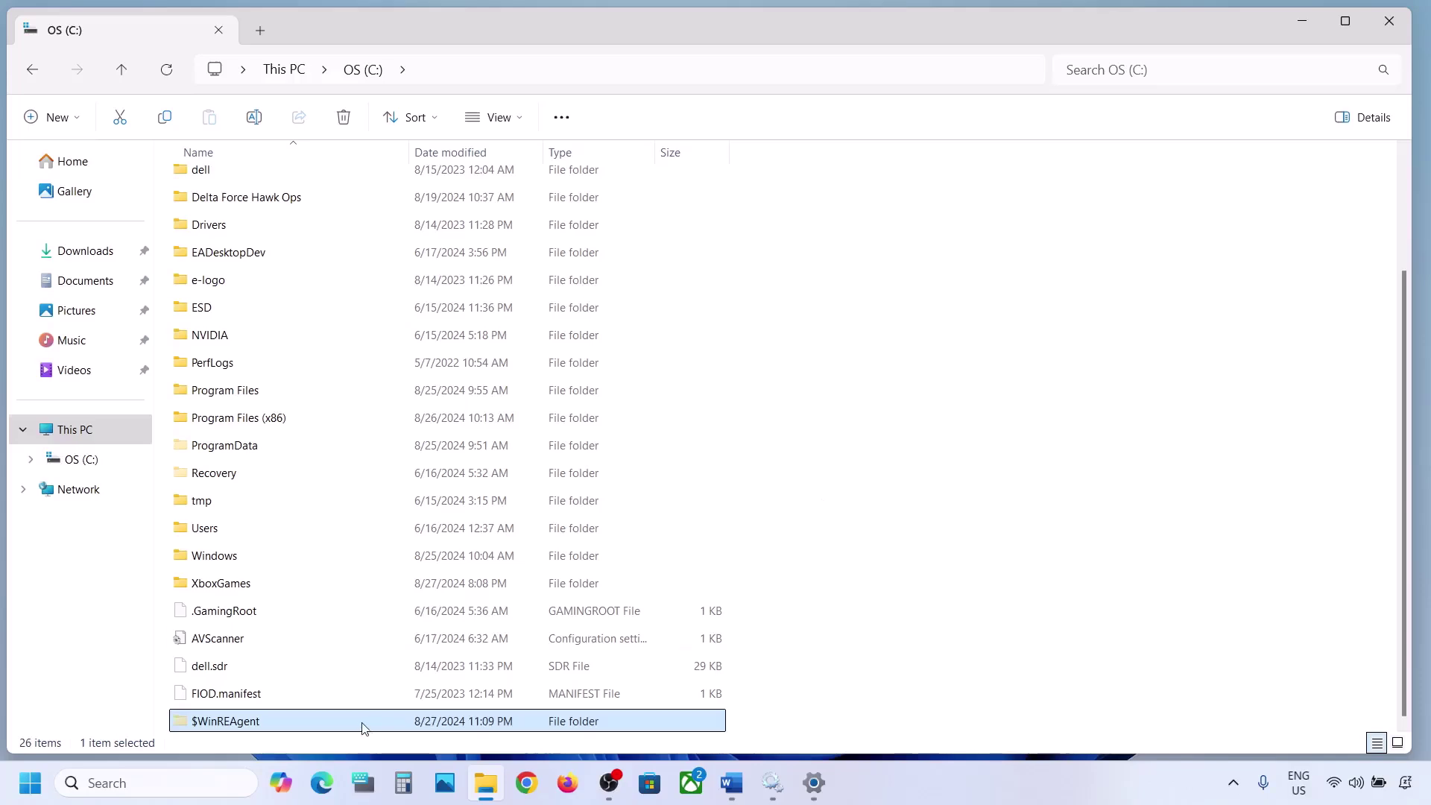
click(1288, 37)
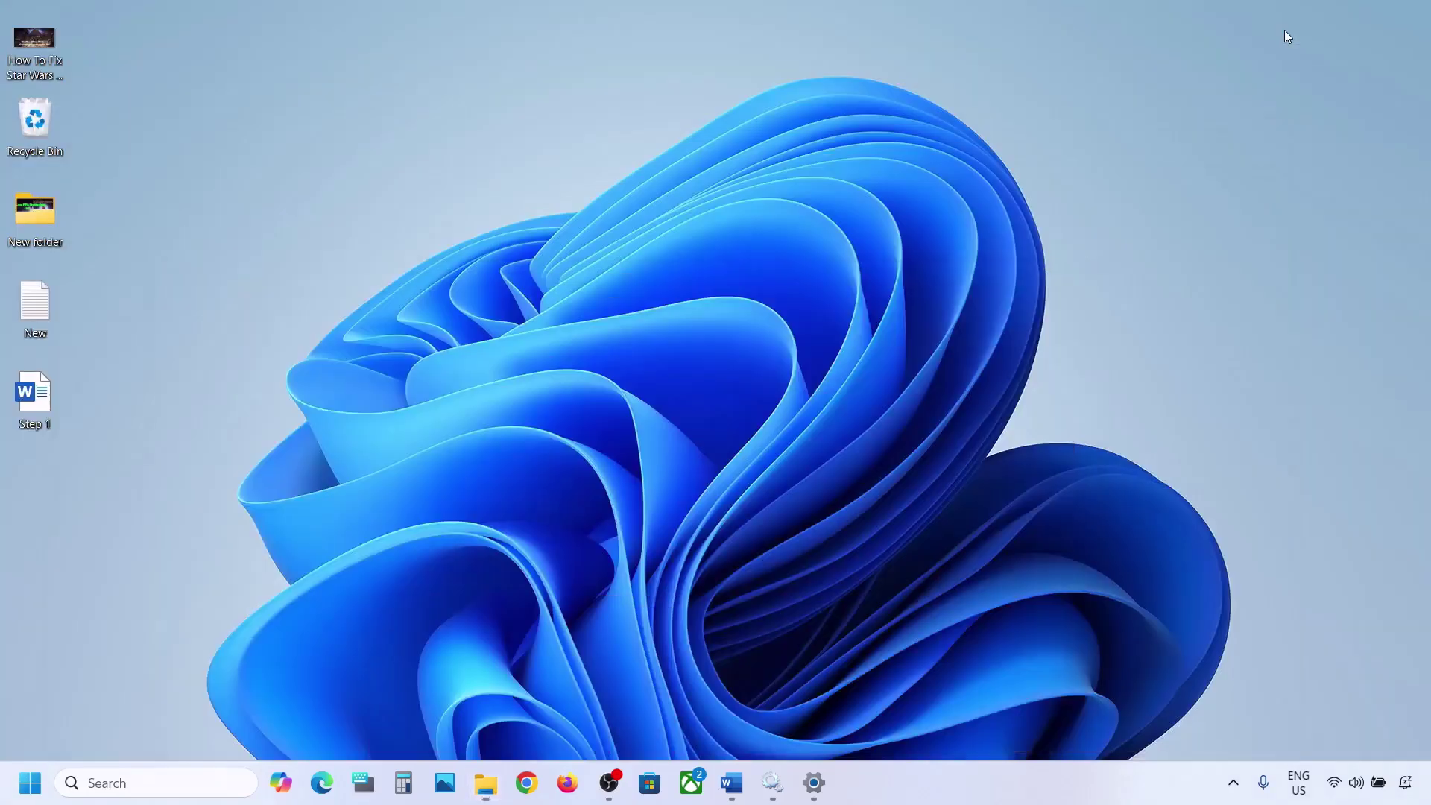
- Return to the Word notes and select the Step 3 text
click(731, 783)
scroll(454, 436, down, 1)
scroll(454, 436, down, 3)
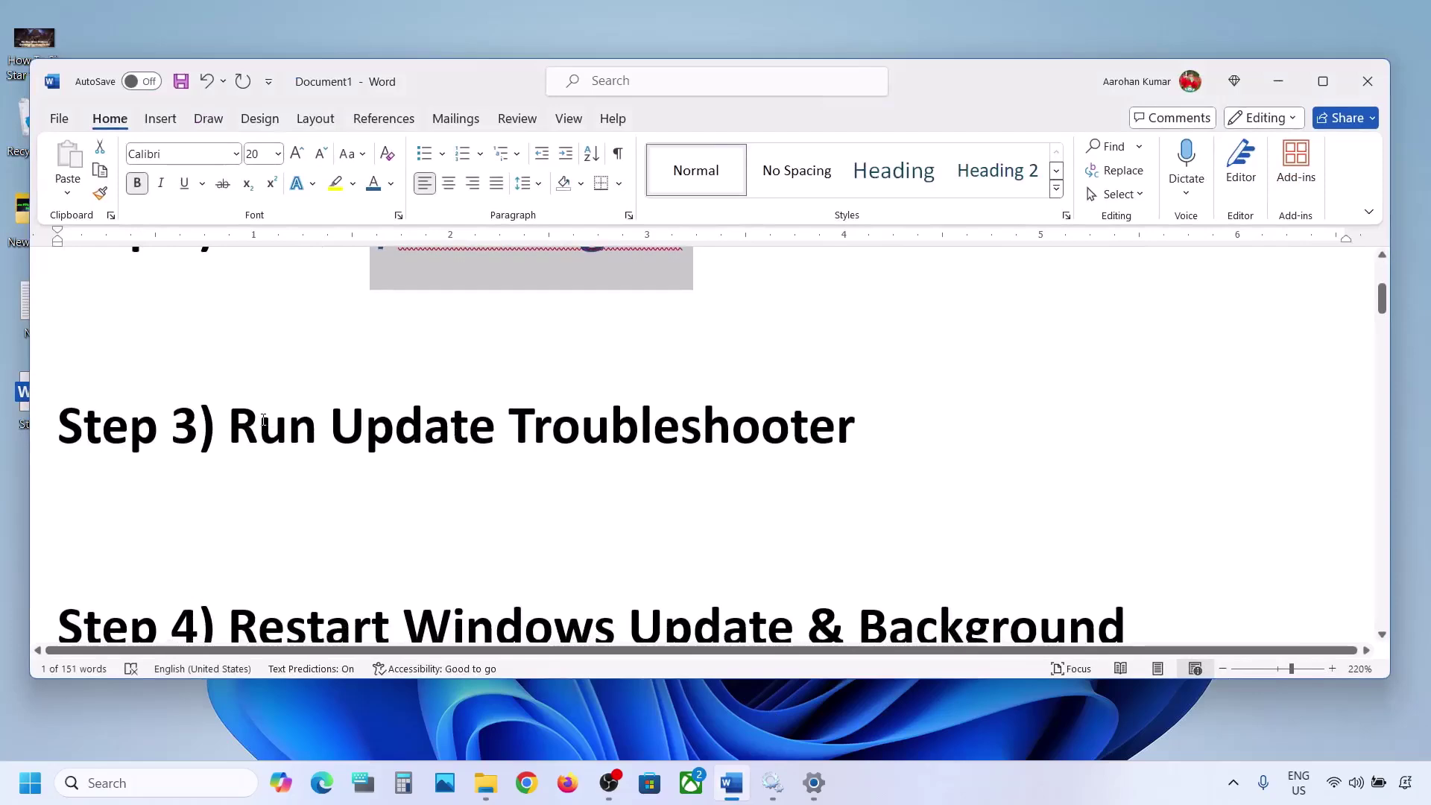
drag(298, 430, 856, 431)
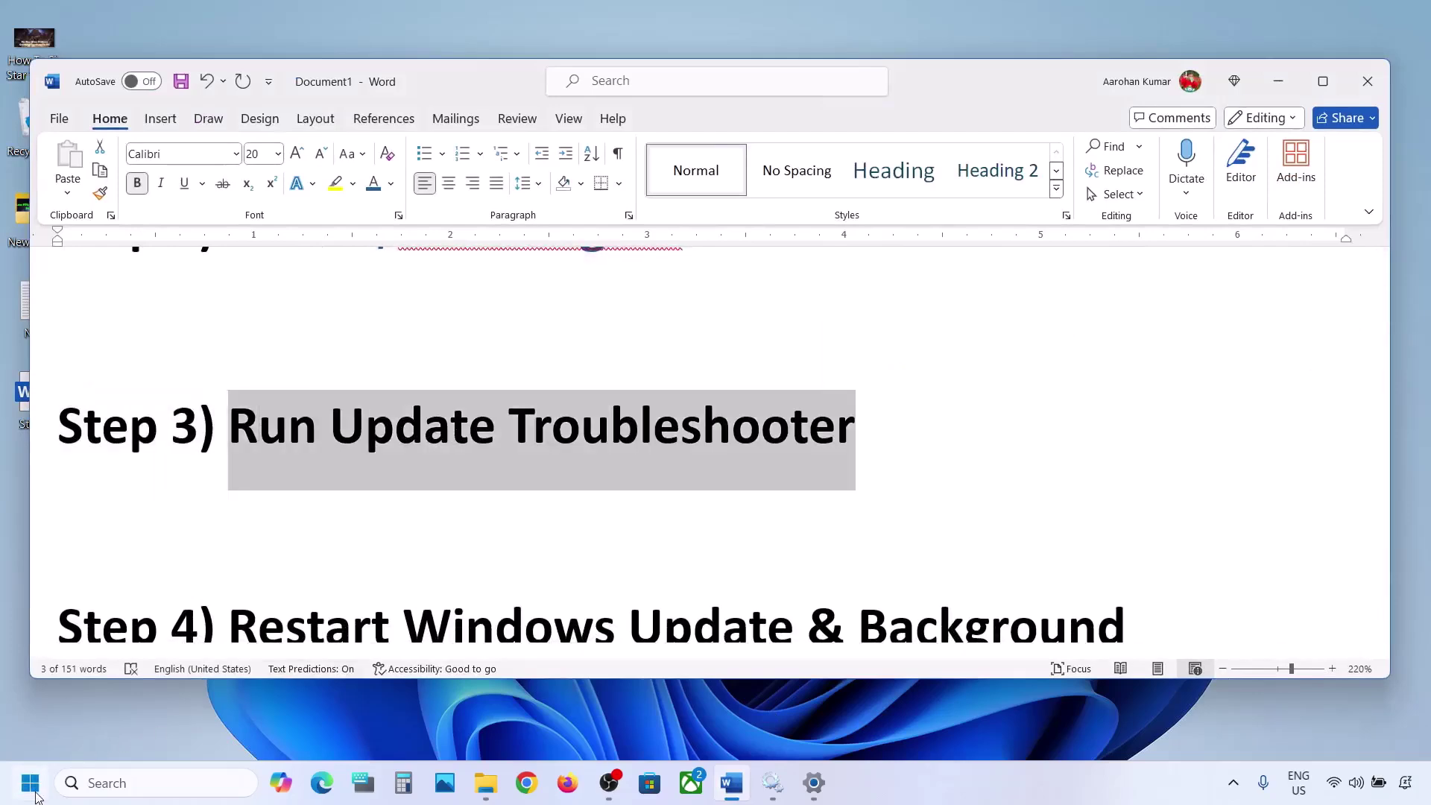
click(29, 782)
- Go to System > Troubleshoot > Other troubleshooters and run the Windows Update troubleshooter
click(461, 328)
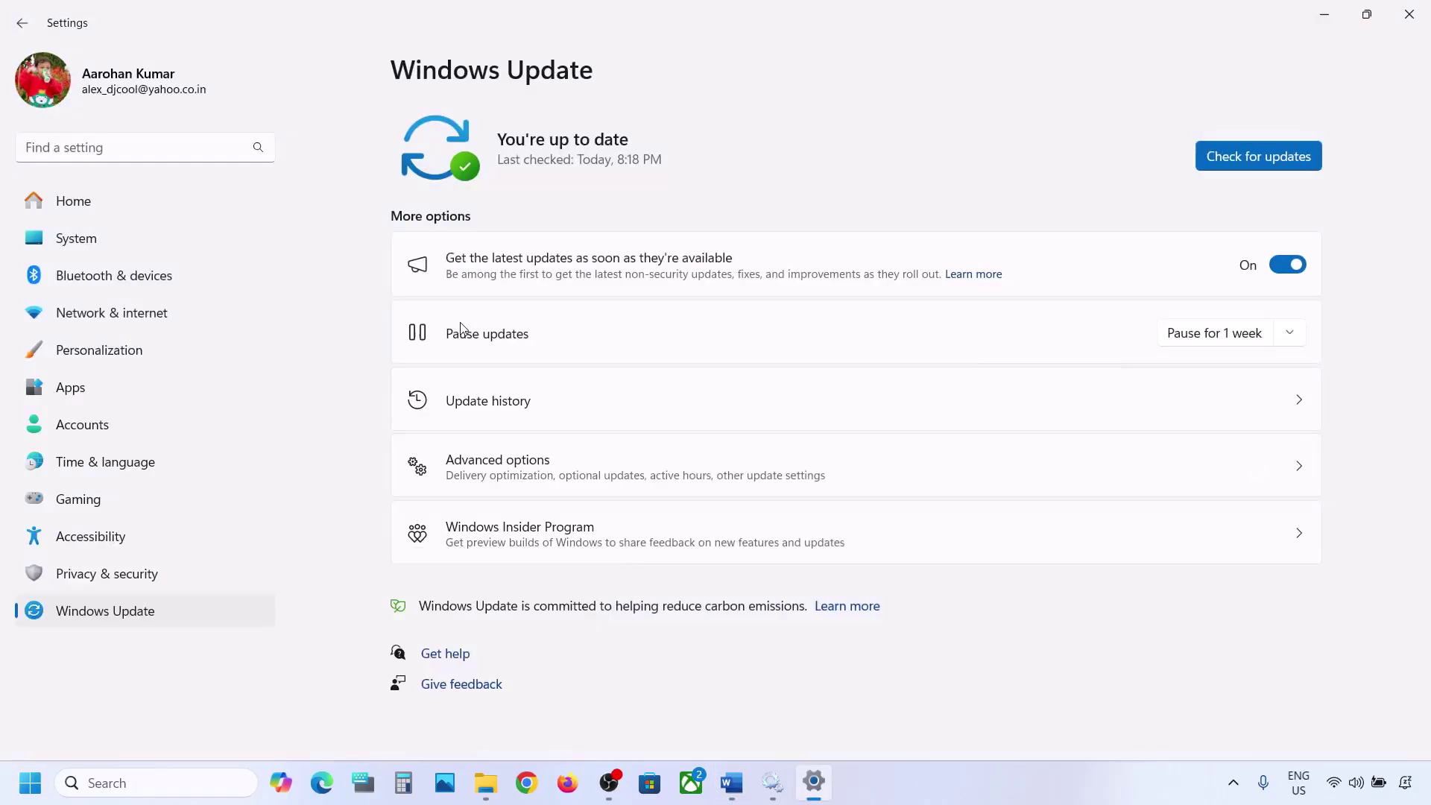
click(132, 239)
scroll(539, 362, down, 5)
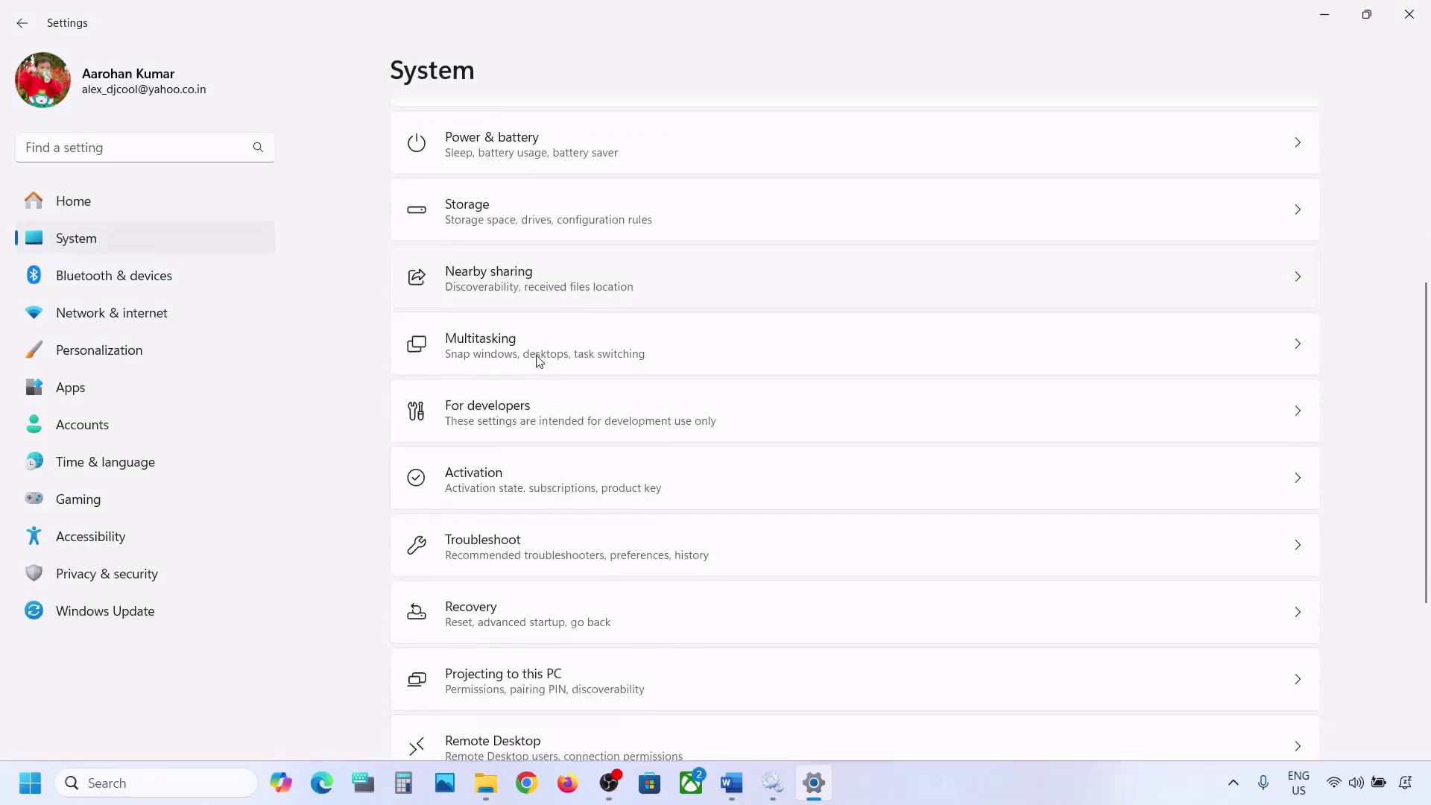
click(499, 542)
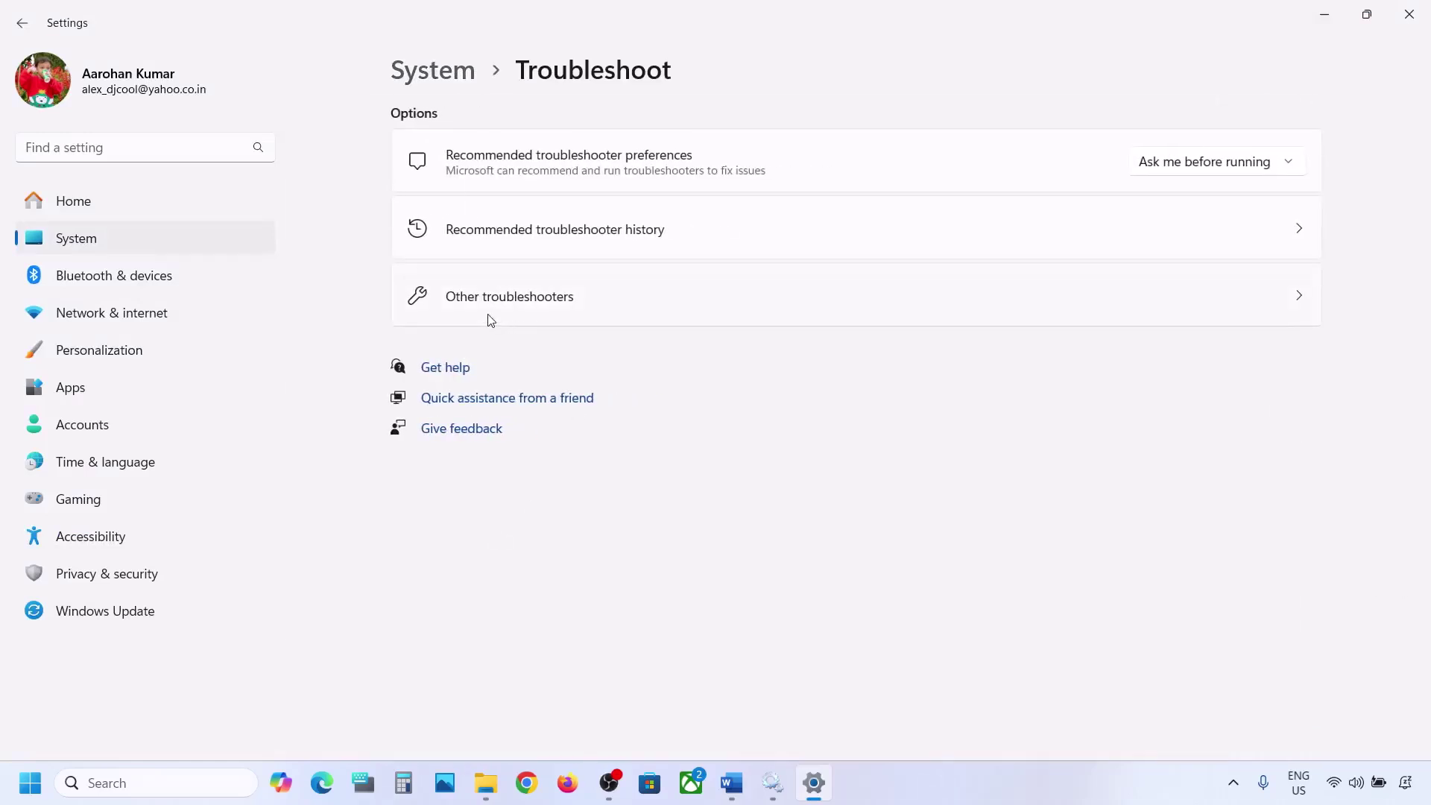
click(511, 302)
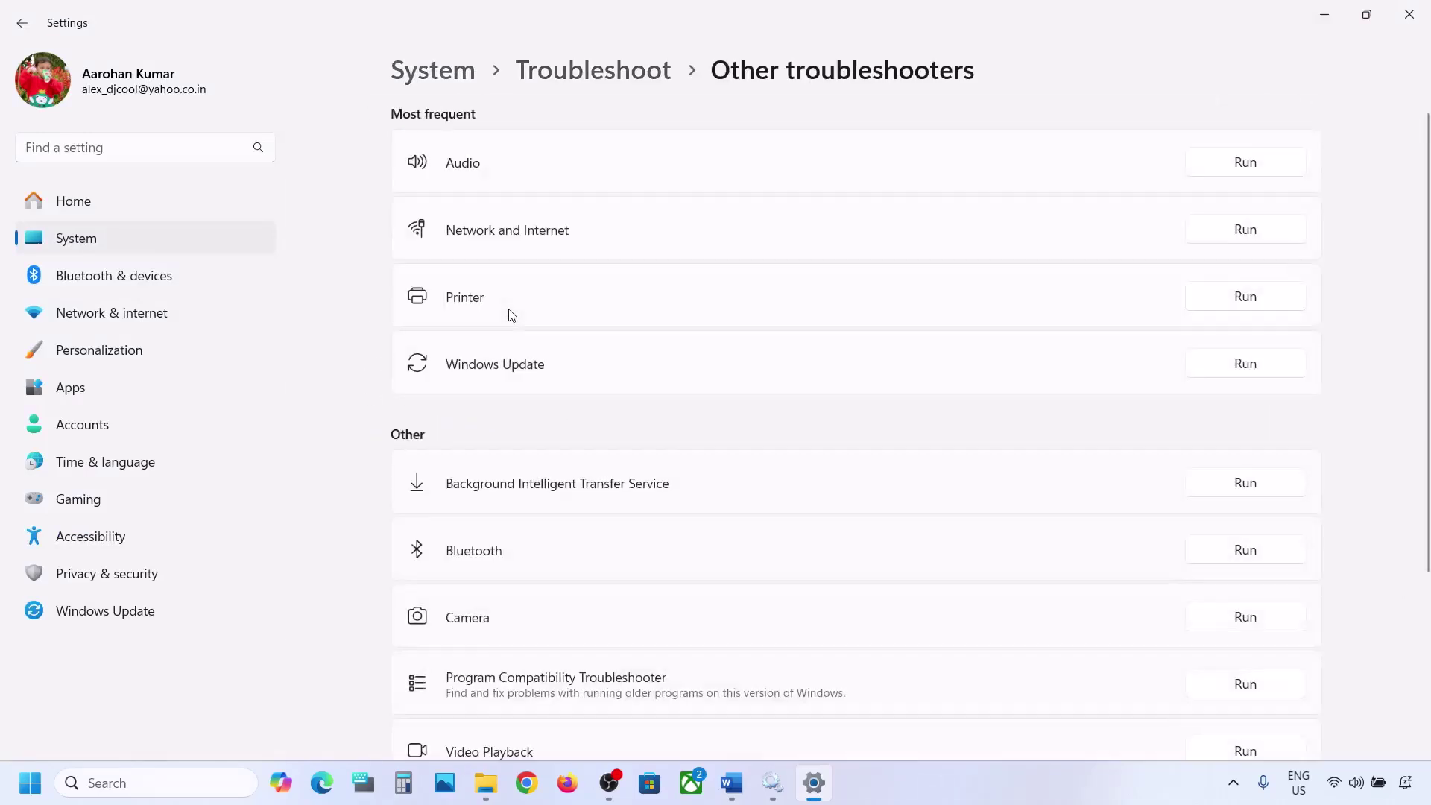
scroll(511, 314, down, 1)
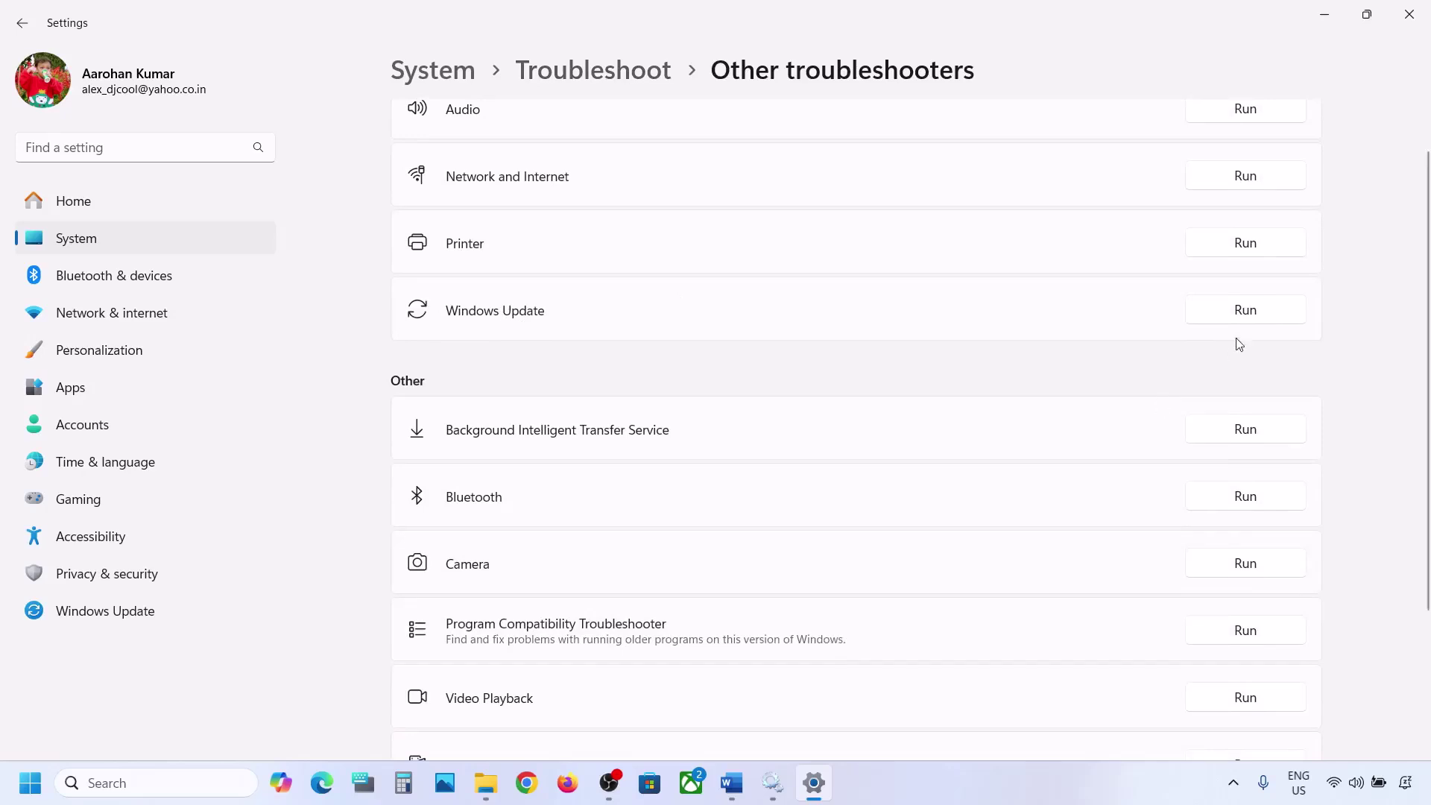
click(1248, 319)
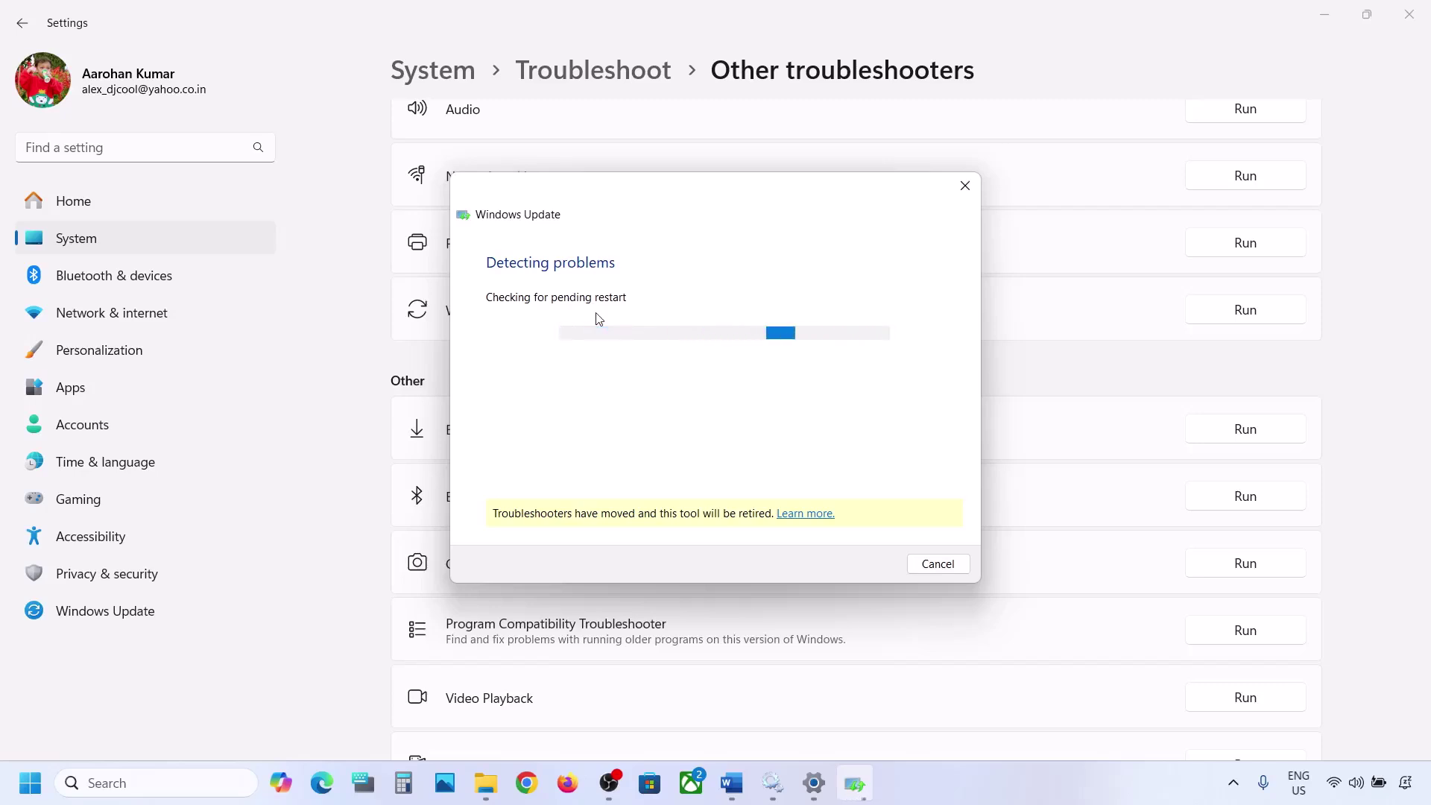
- Bring the Word notes forward and select the Step 4 instruction text
click(731, 786)
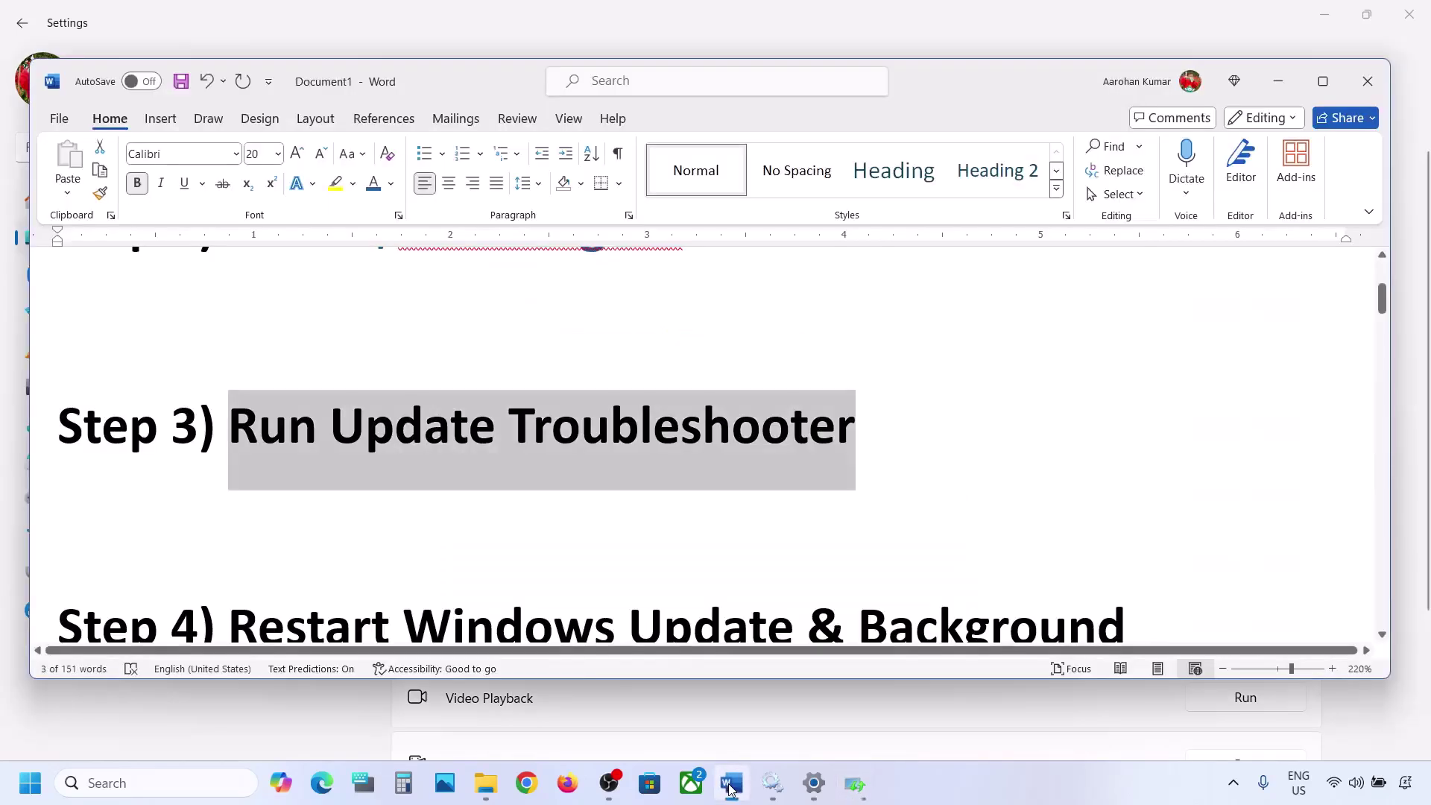
scroll(512, 482, down, 3)
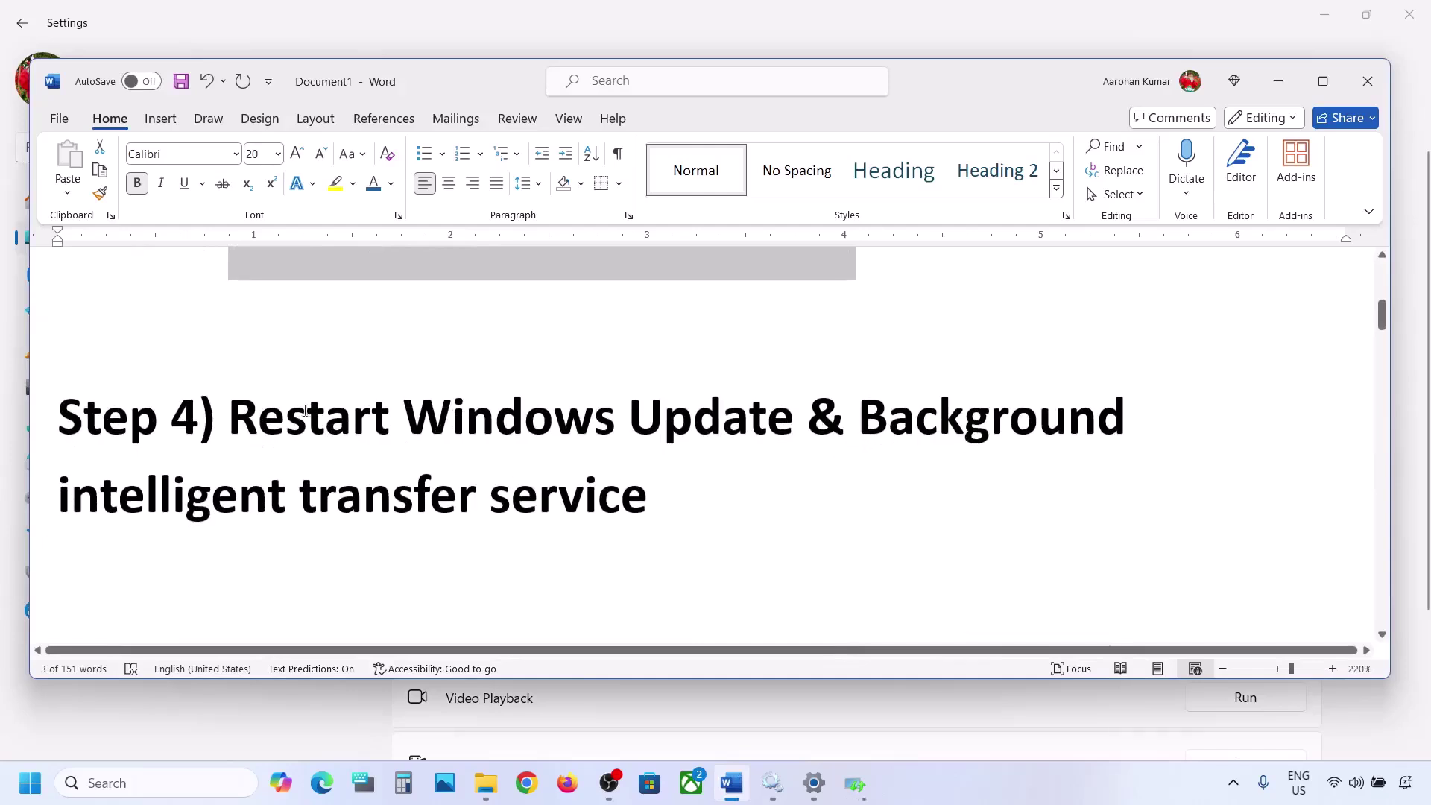
drag(236, 418, 614, 484)
click(128, 783)
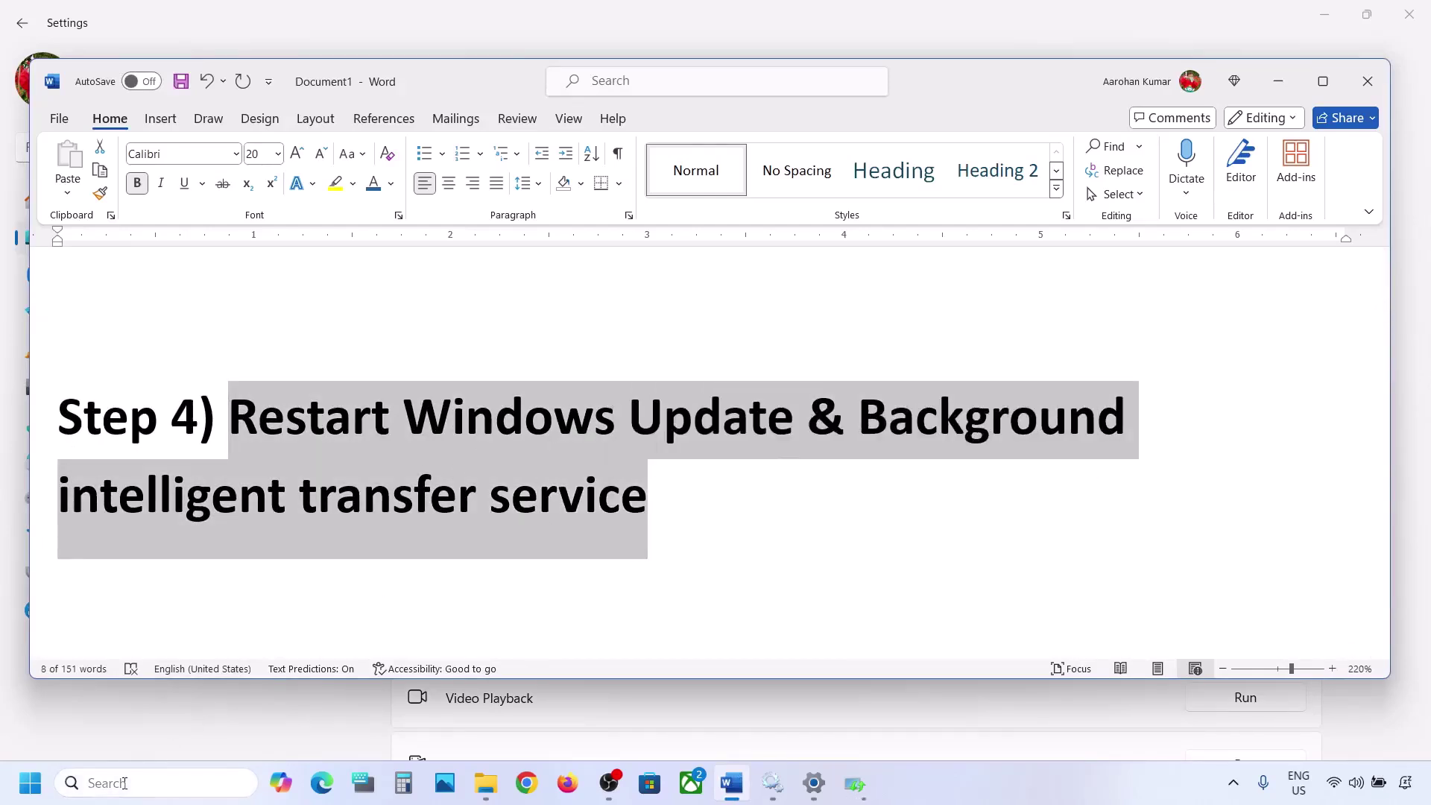
- Launch Services and set the Windows Update service's startup type to Automatic
text(services)
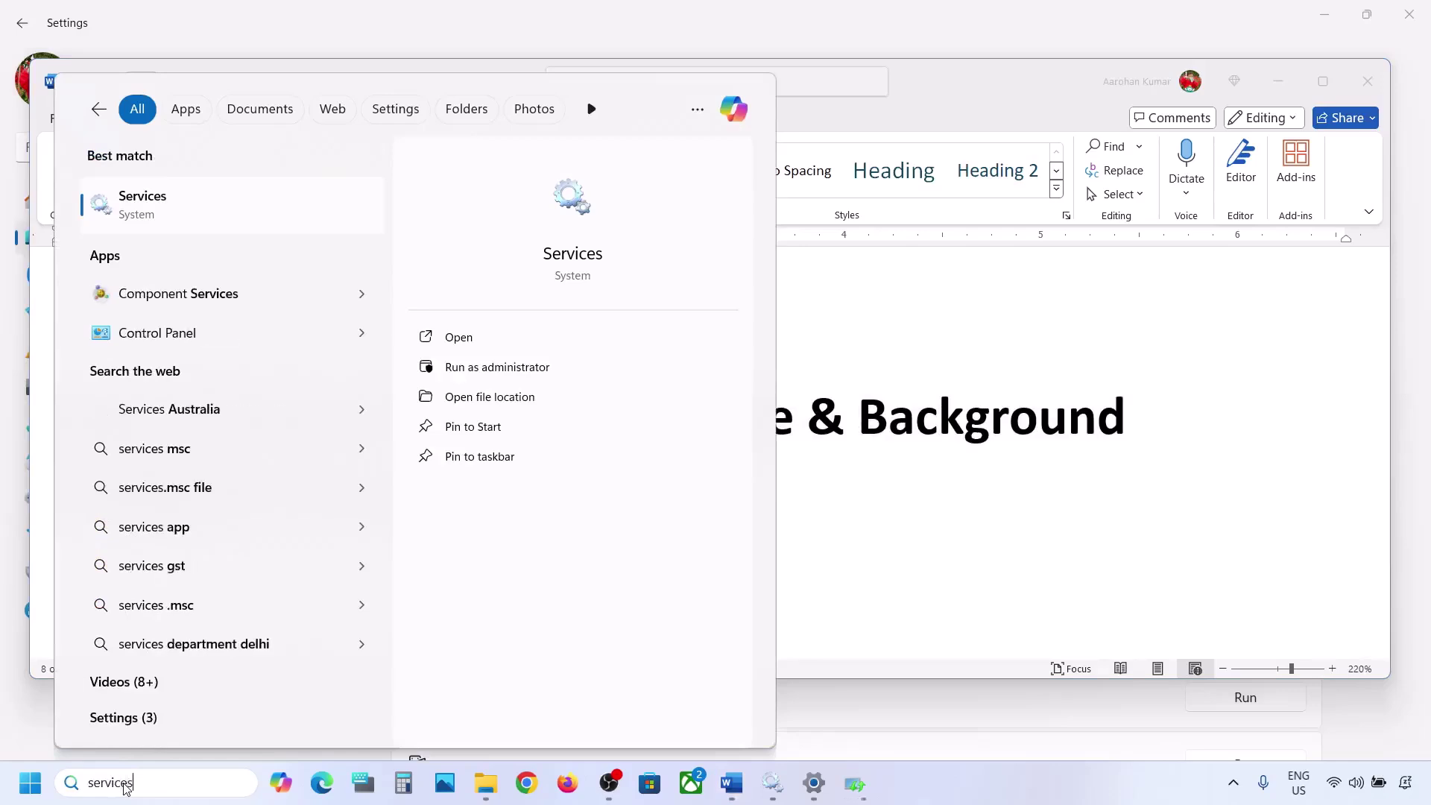
key(Return)
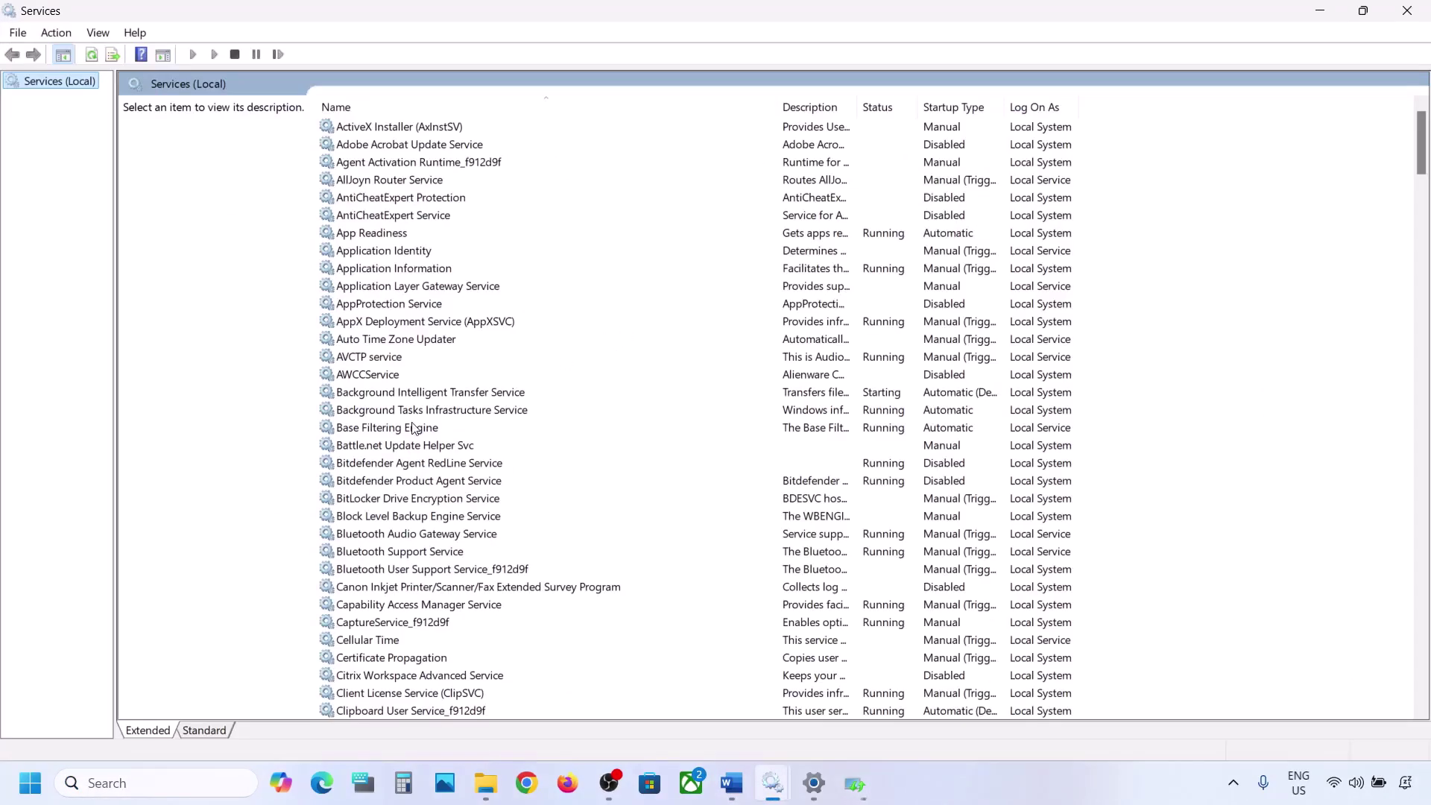
click(415, 429)
key(w)
scroll(469, 580, down, 7)
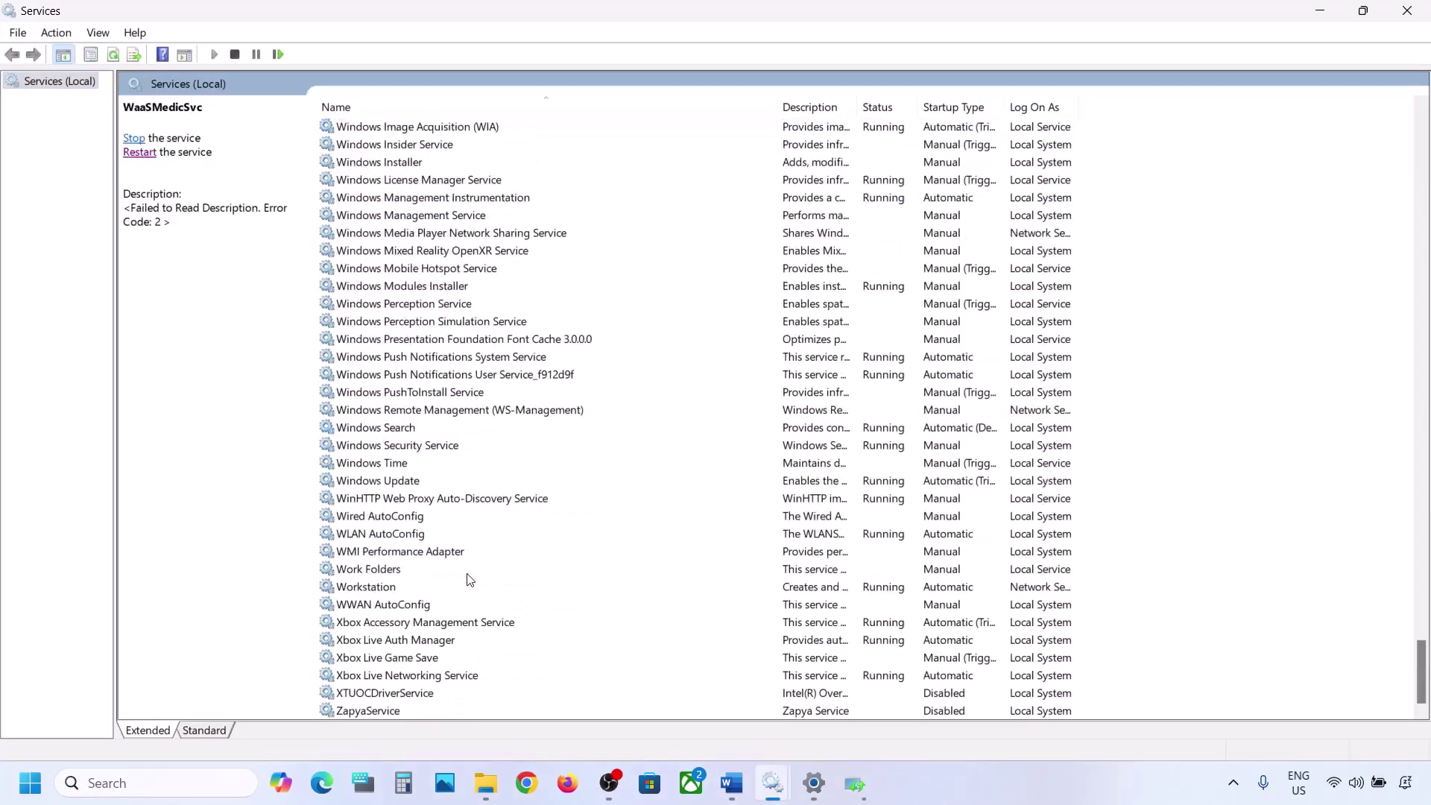
click(385, 482)
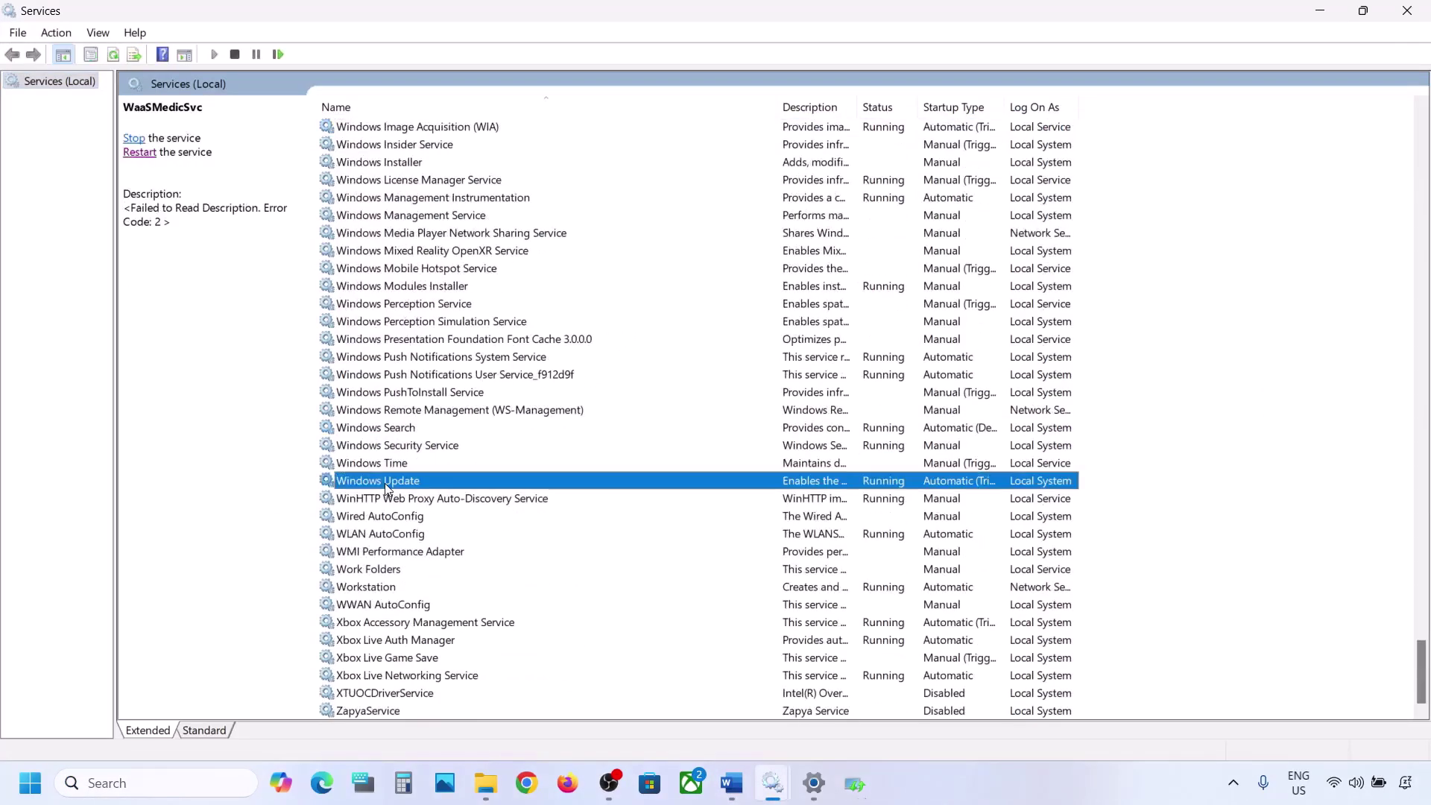
double_click(468, 485)
click(693, 368)
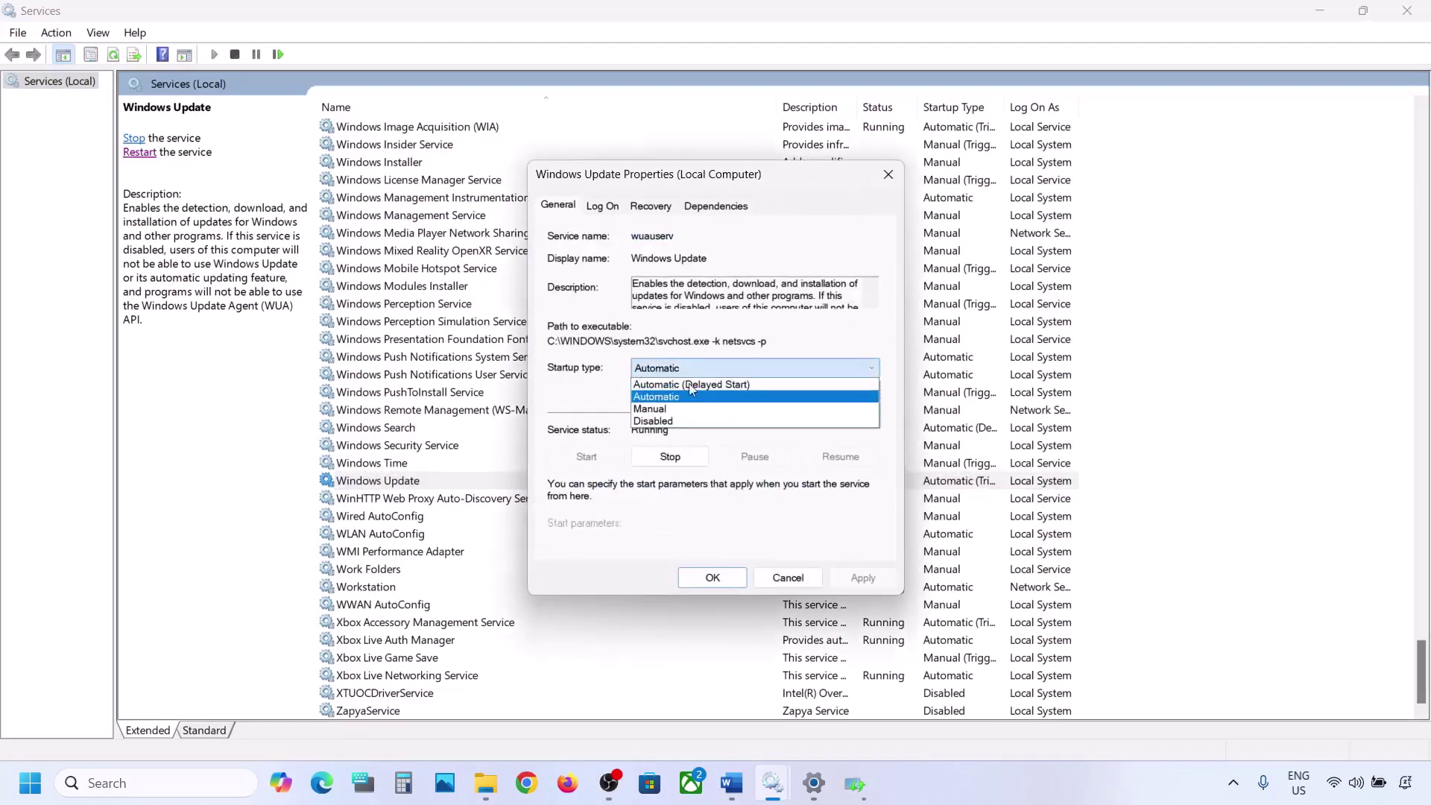
click(685, 401)
click(857, 578)
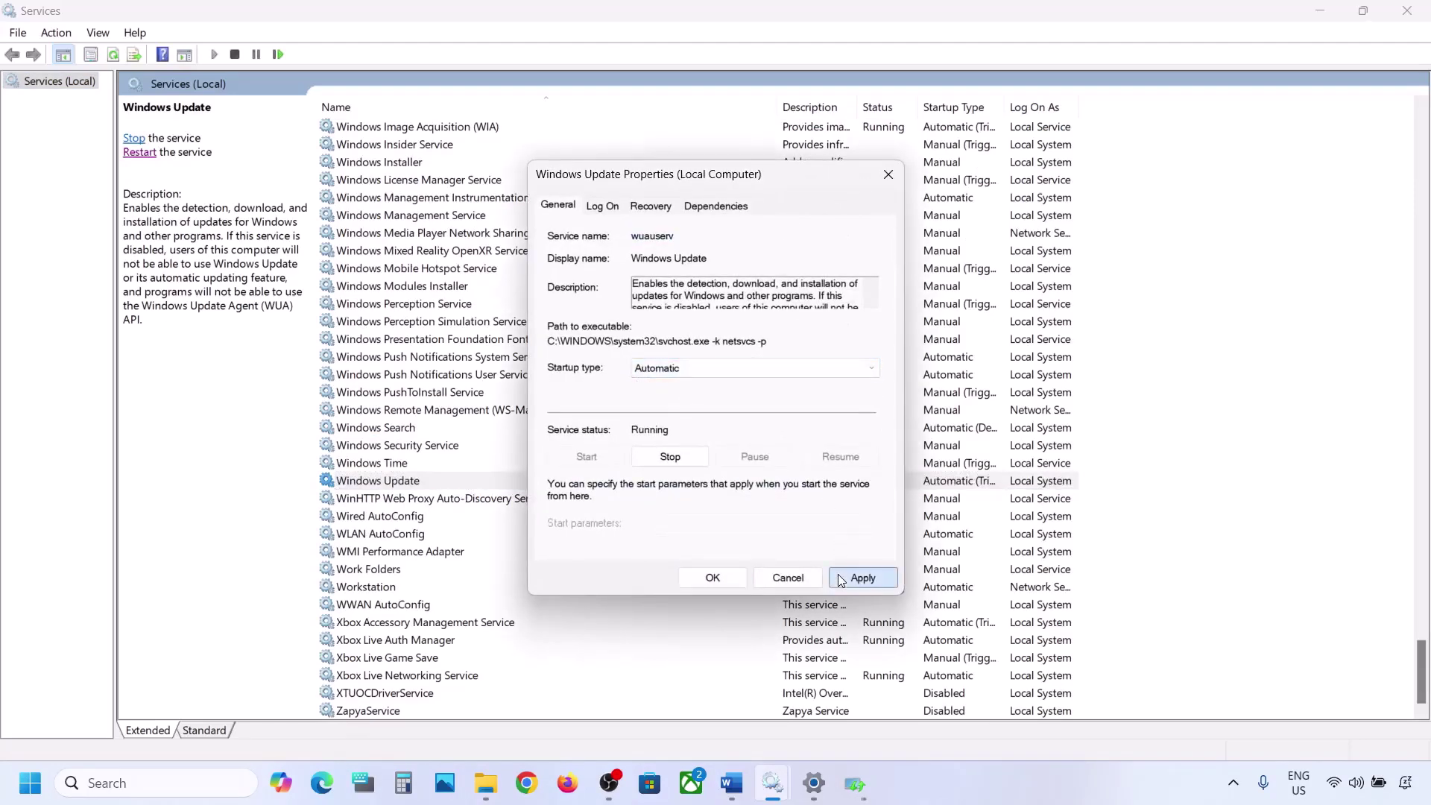
click(687, 578)
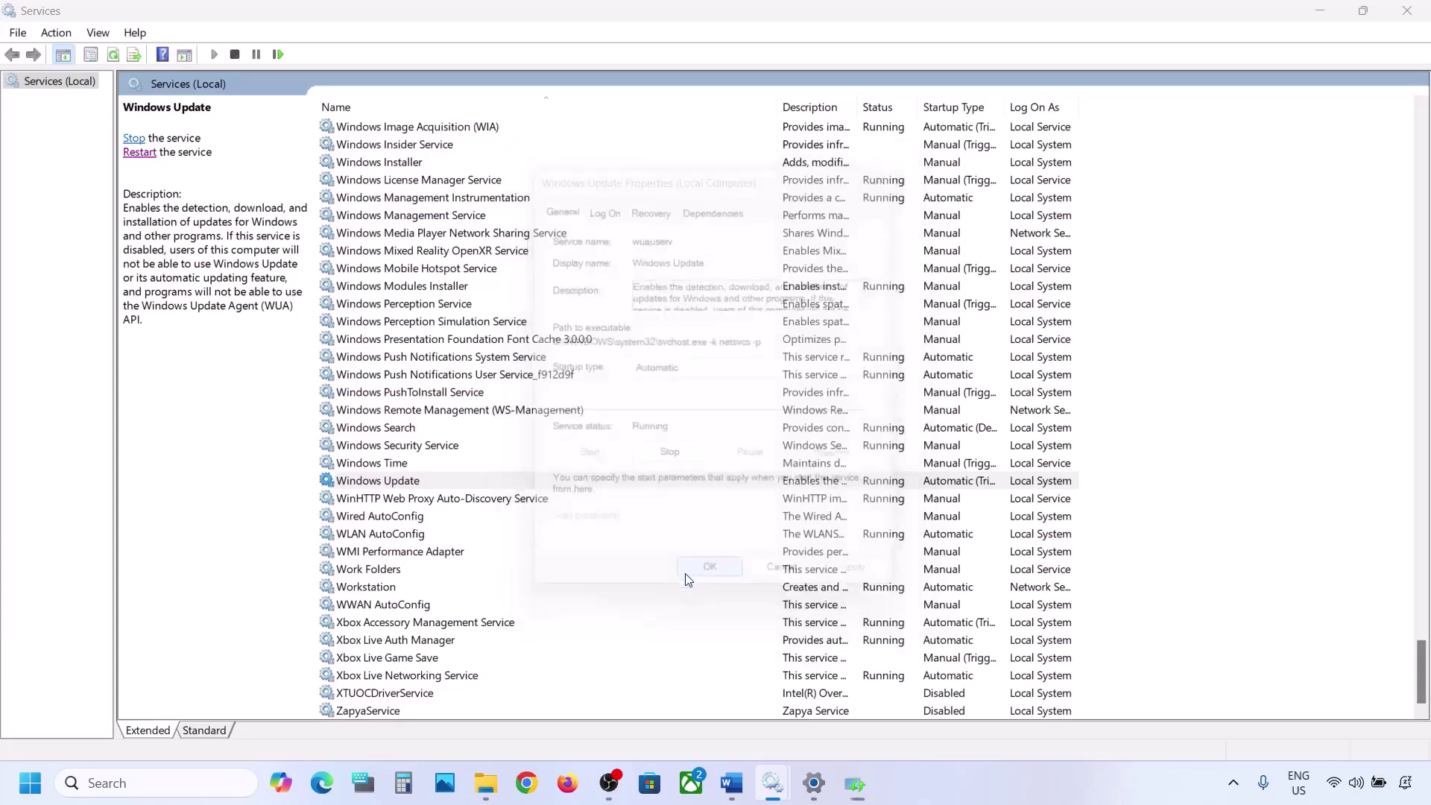
- Restart the Windows Update service
right_click(388, 485)
click(449, 572)
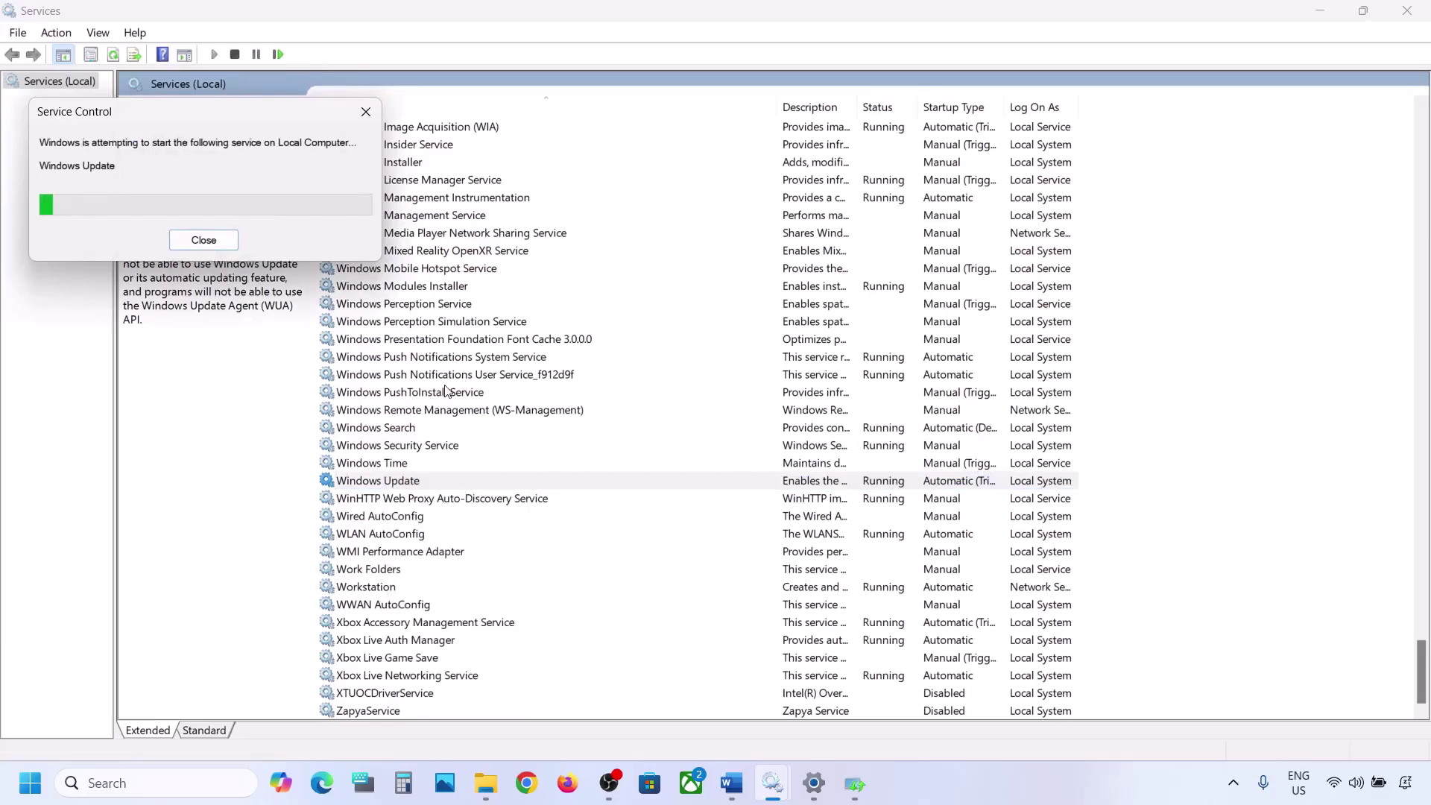
click(421, 380)
- Set the Background Intelligent Transfer Service startup type to Automatic and apply it
key(b)
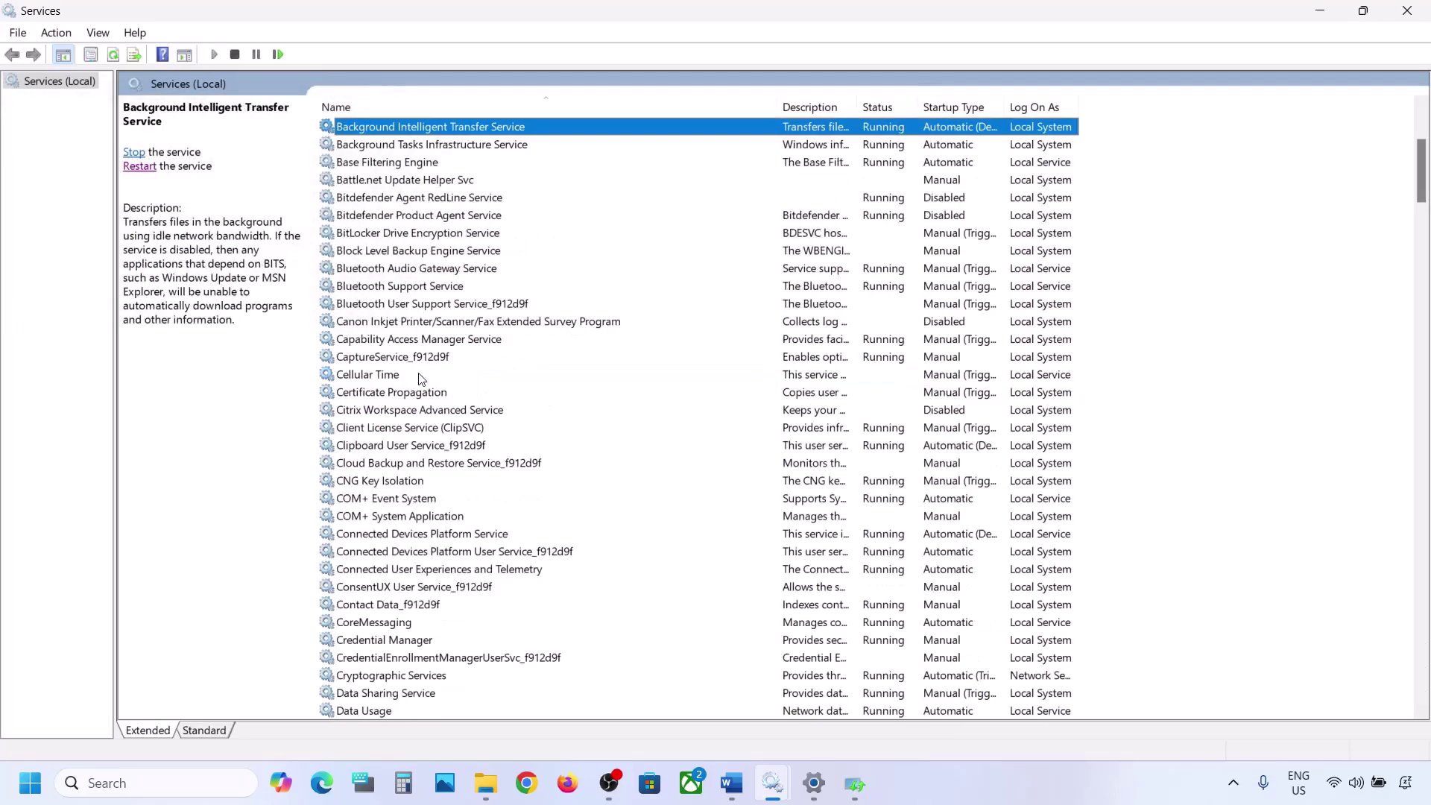
scroll(432, 306, up, 3)
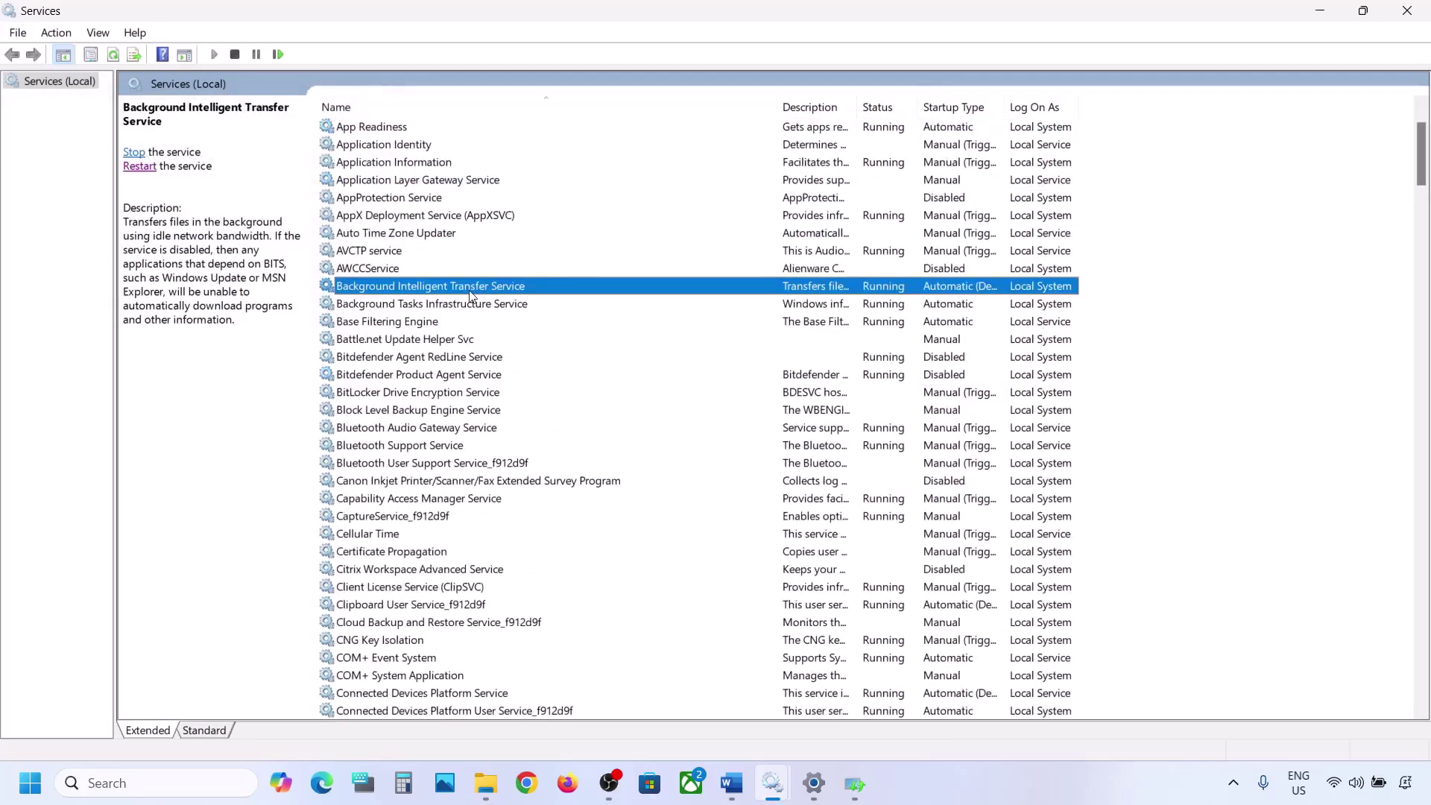
double_click(470, 291)
click(659, 376)
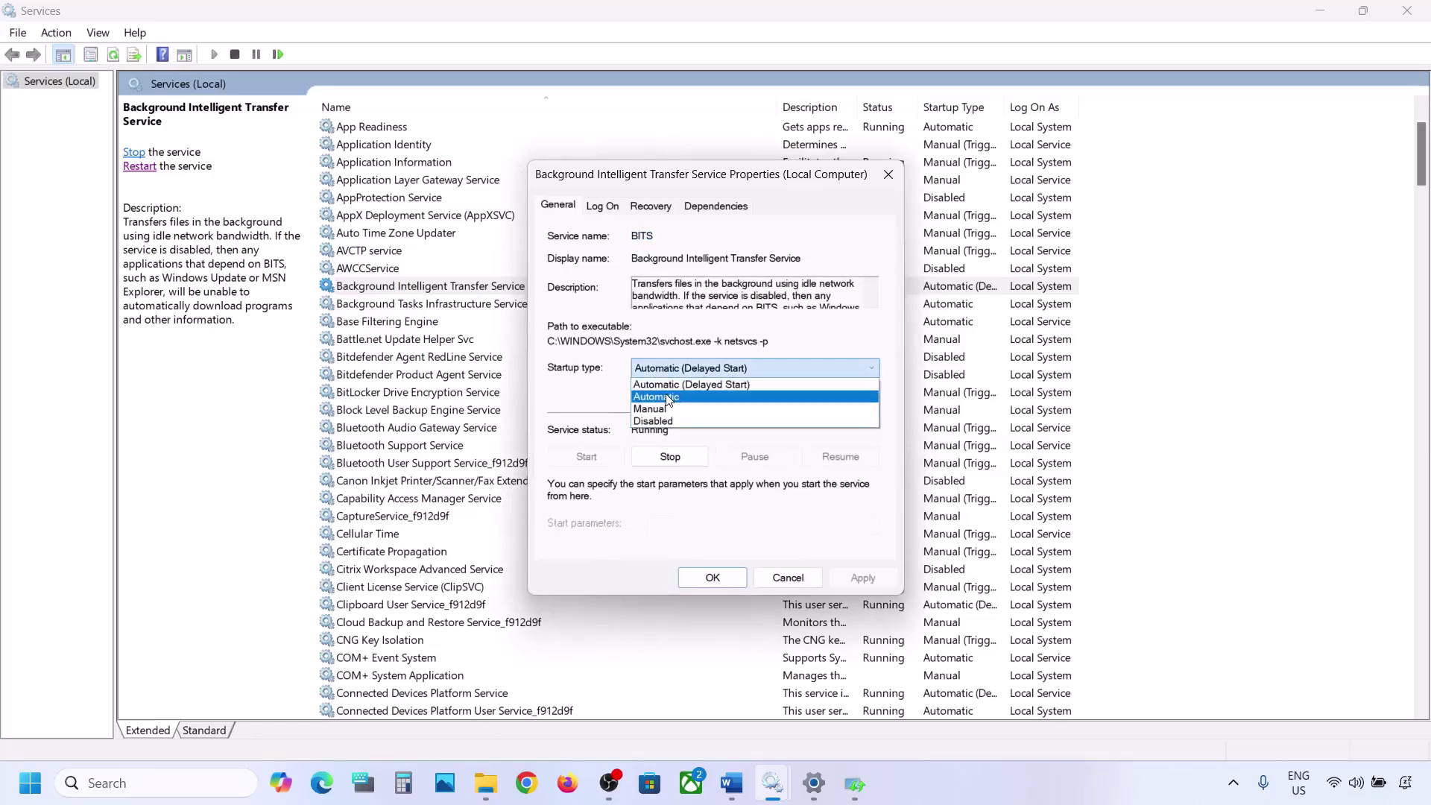
click(668, 399)
click(850, 580)
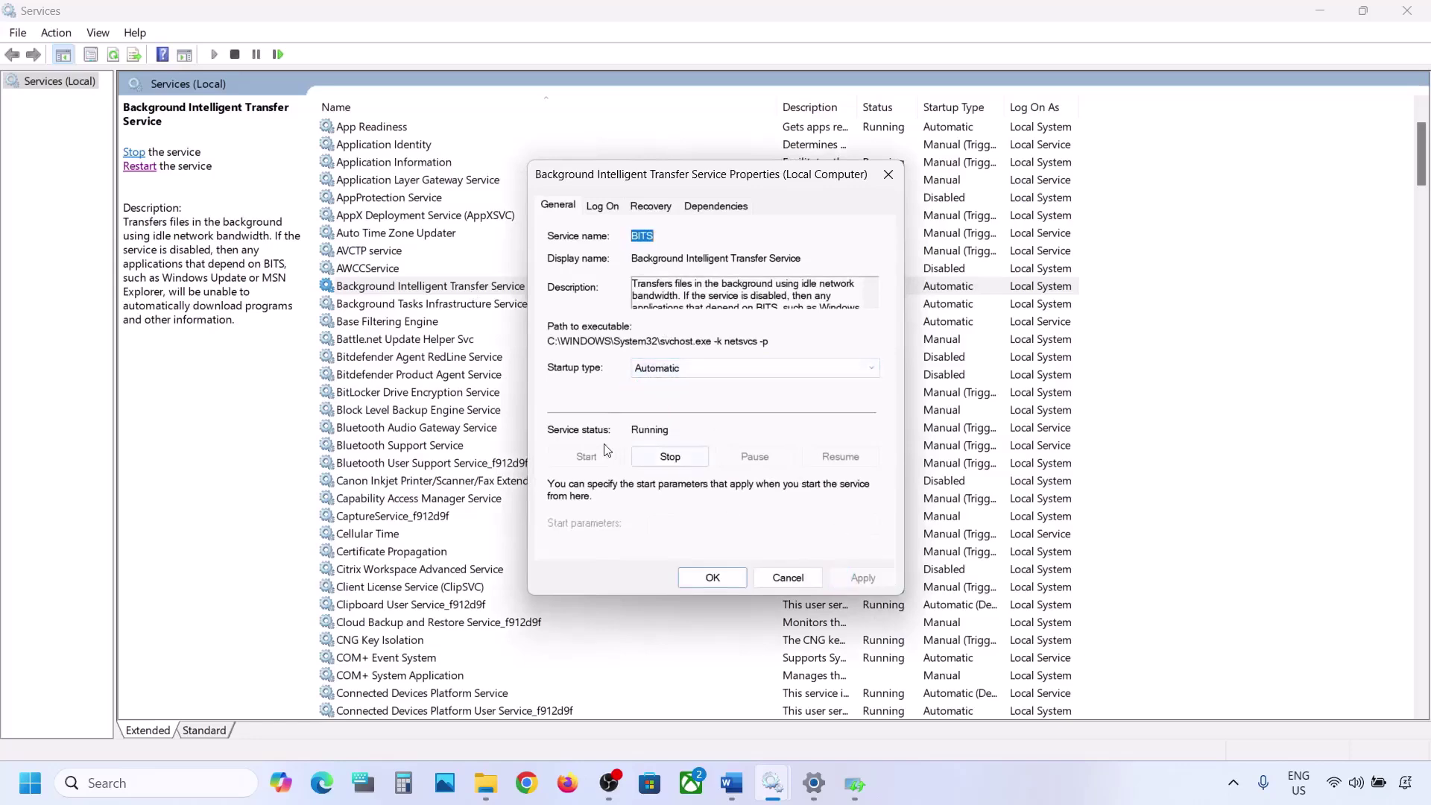
click(714, 577)
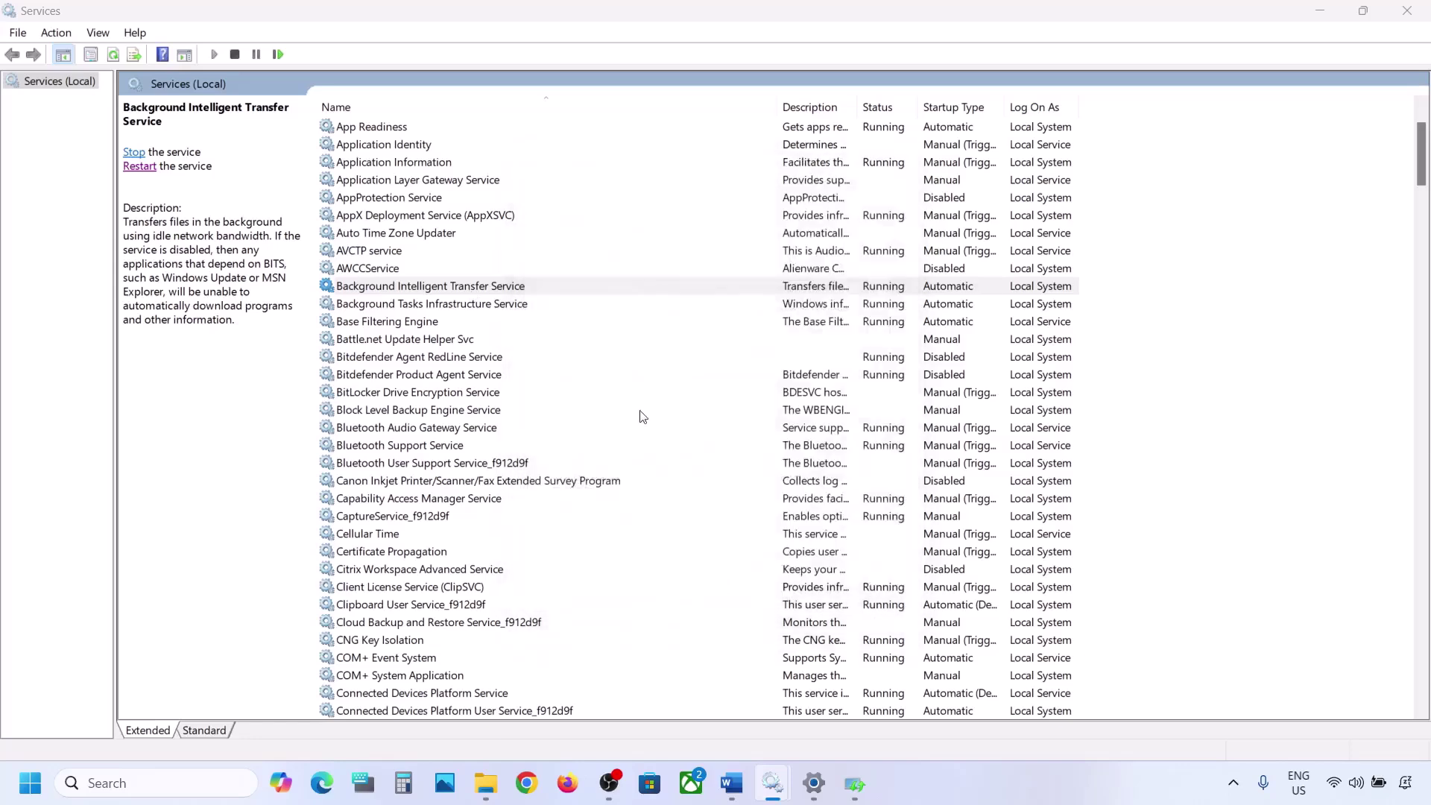
- Restart BITS, then scroll the Word notes down to Step 5
right_click(439, 291)
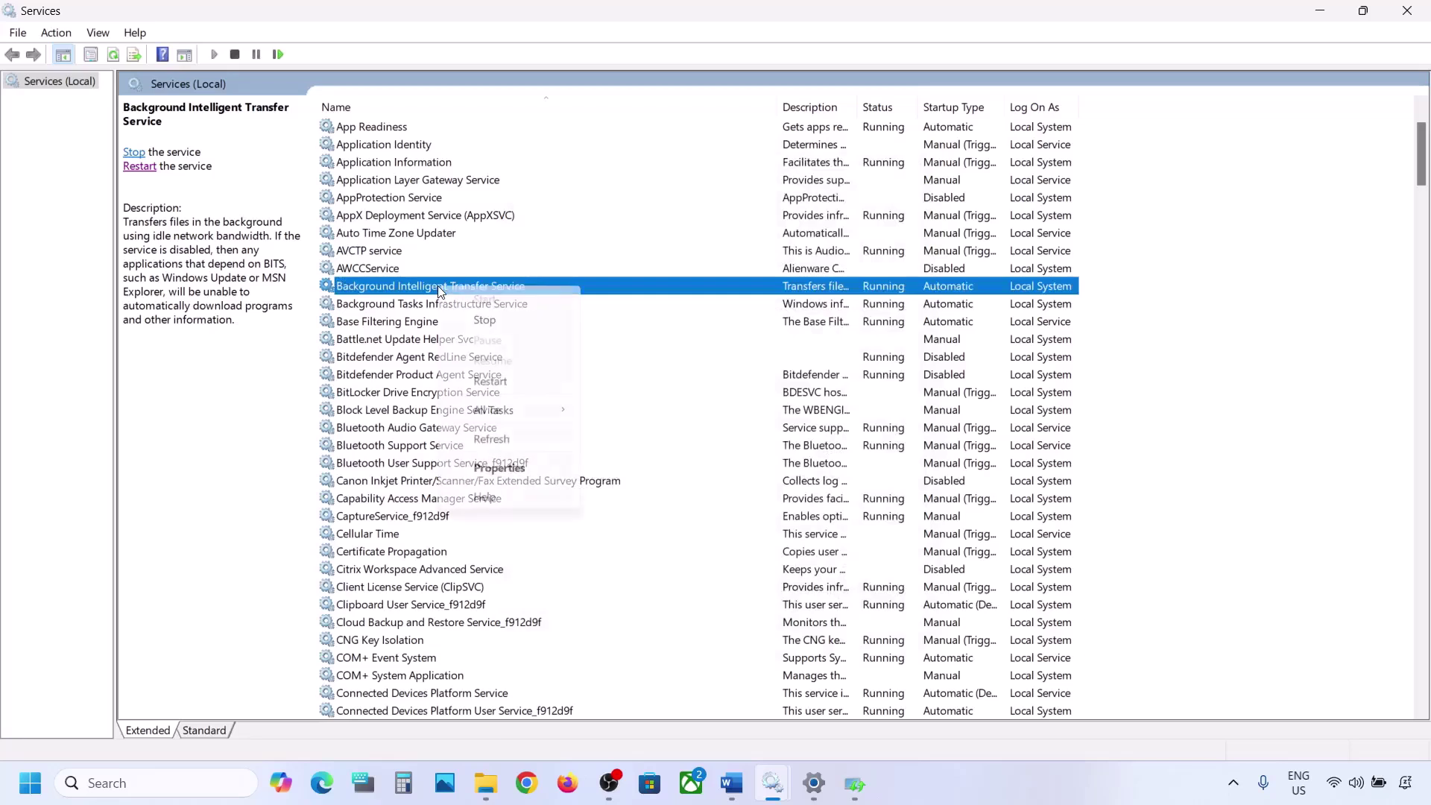
click(491, 382)
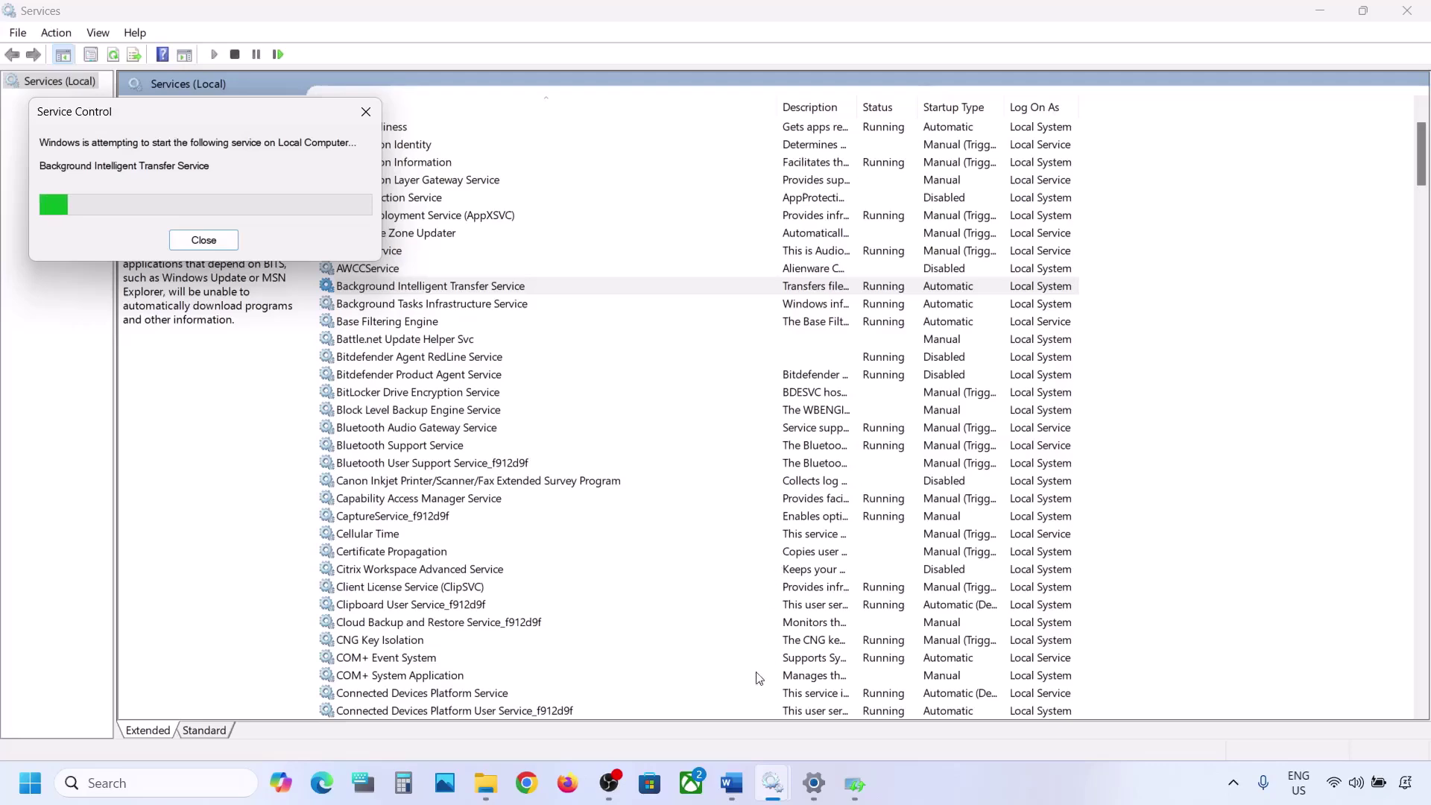
mouse_move(736, 789)
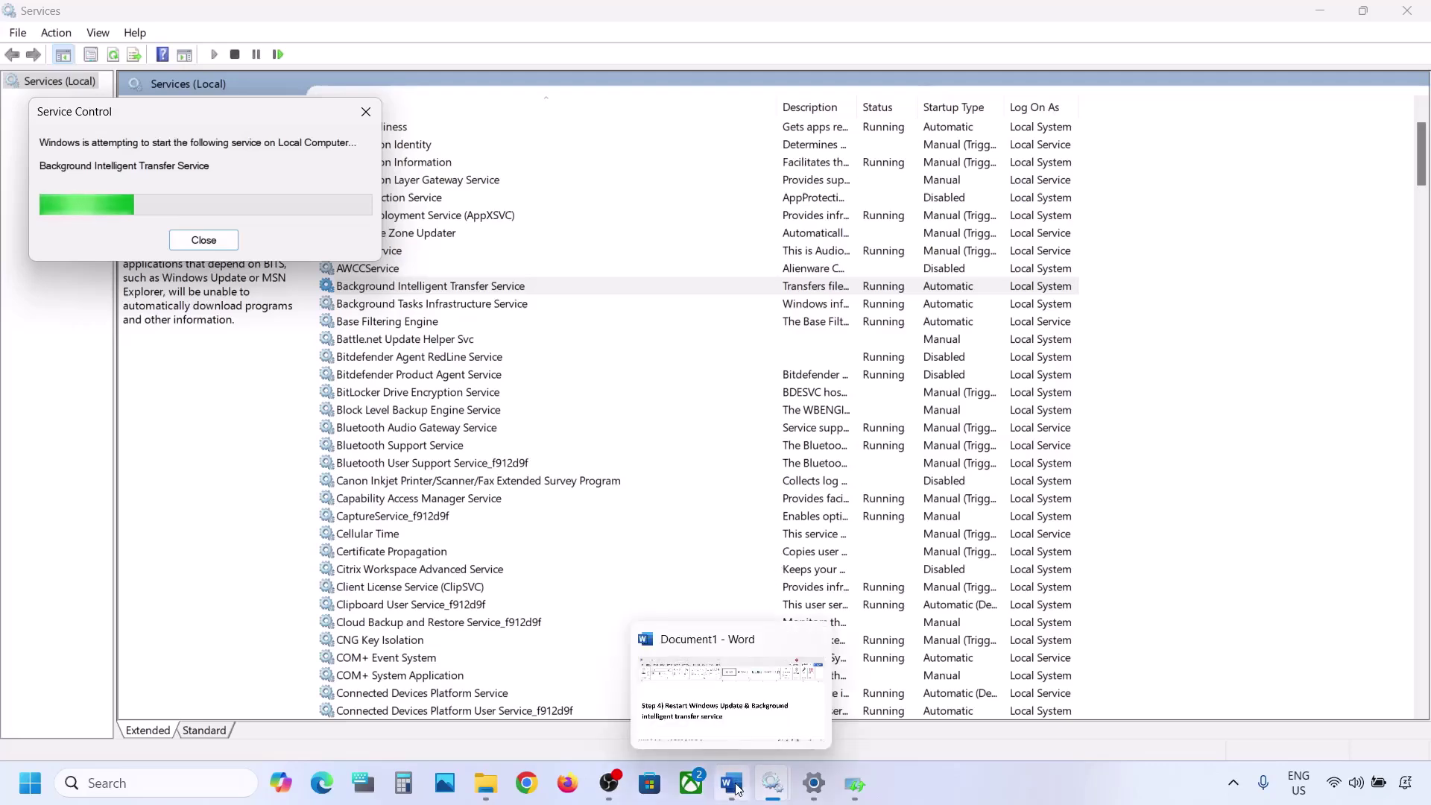
click(733, 784)
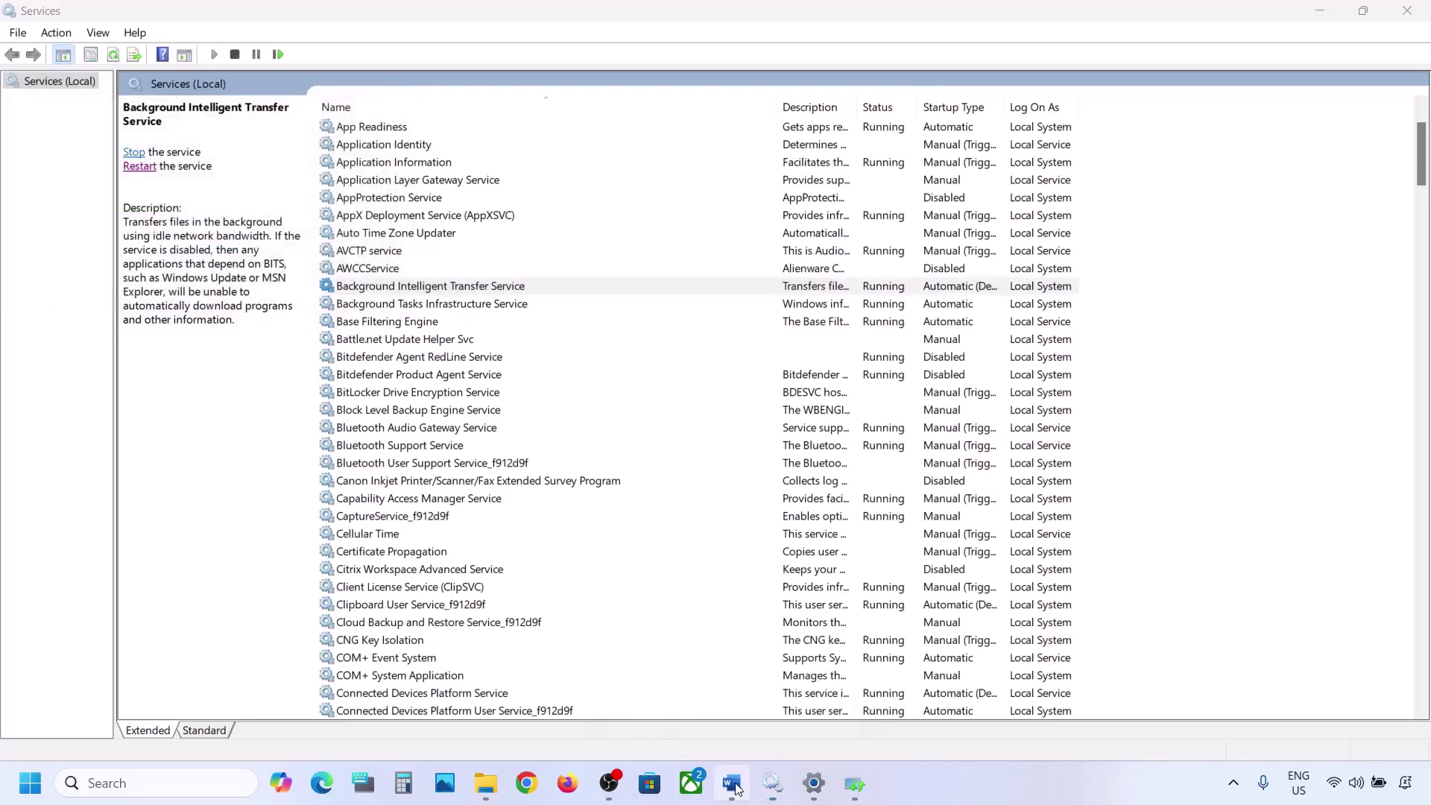
scroll(688, 537, down, 5)
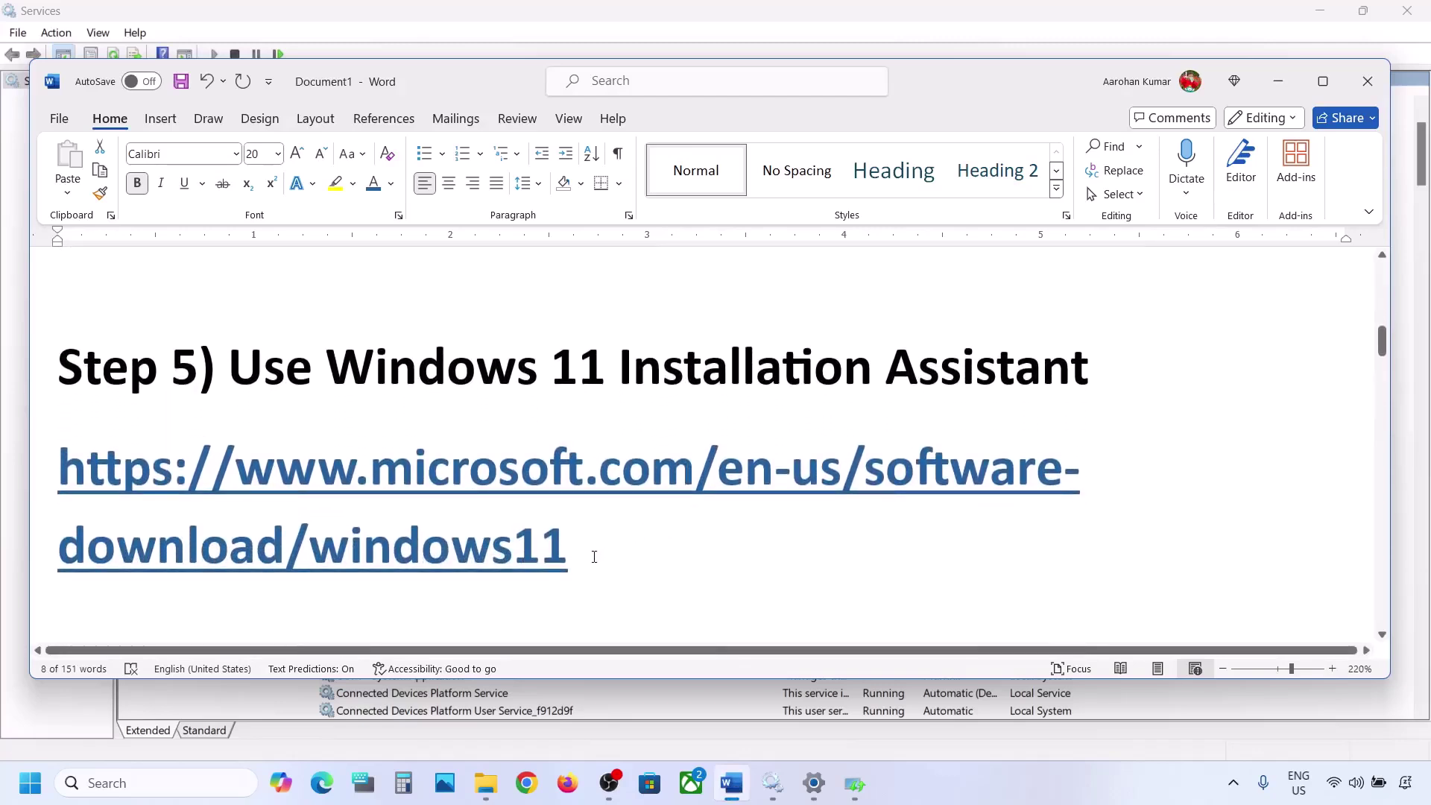
- Copy the Windows 11 download link under Step 5 in the Word notes and switch to Chrome
drag(594, 549, 60, 476)
right_click(59, 477)
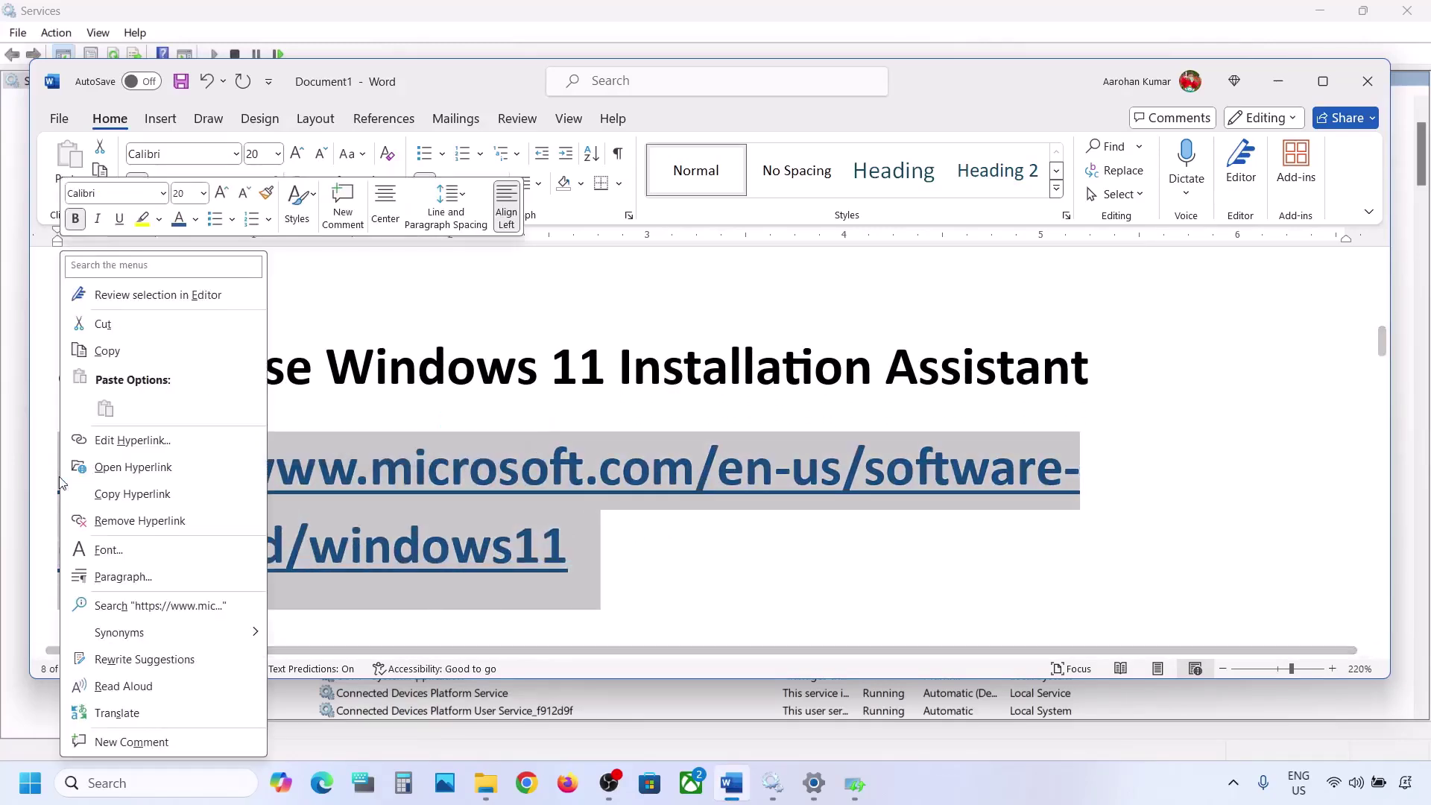
click(107, 350)
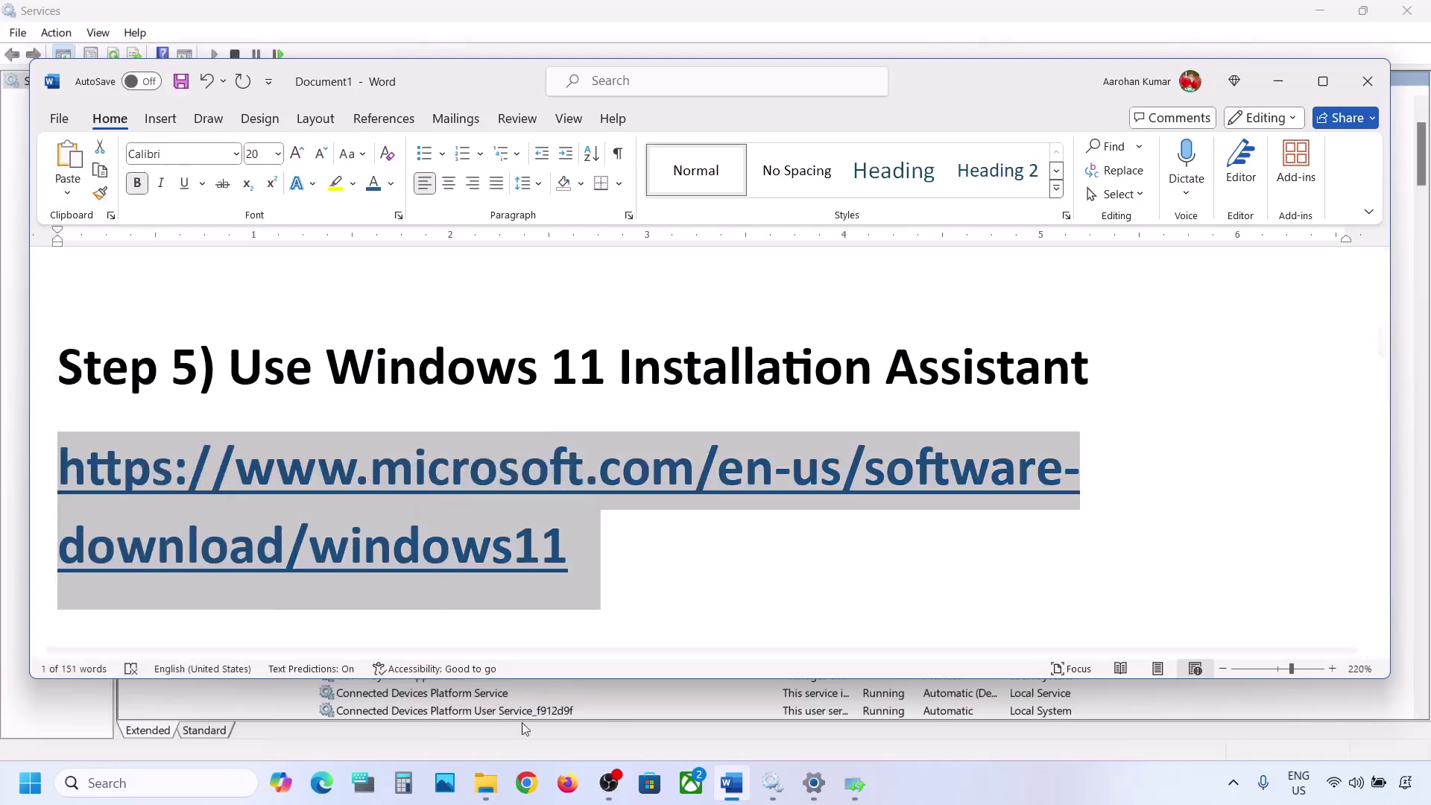
click(526, 786)
- Load the pasted Download Windows 11 link, then download and run the Windows 11 Installation Assistant
key(ctrl+v)
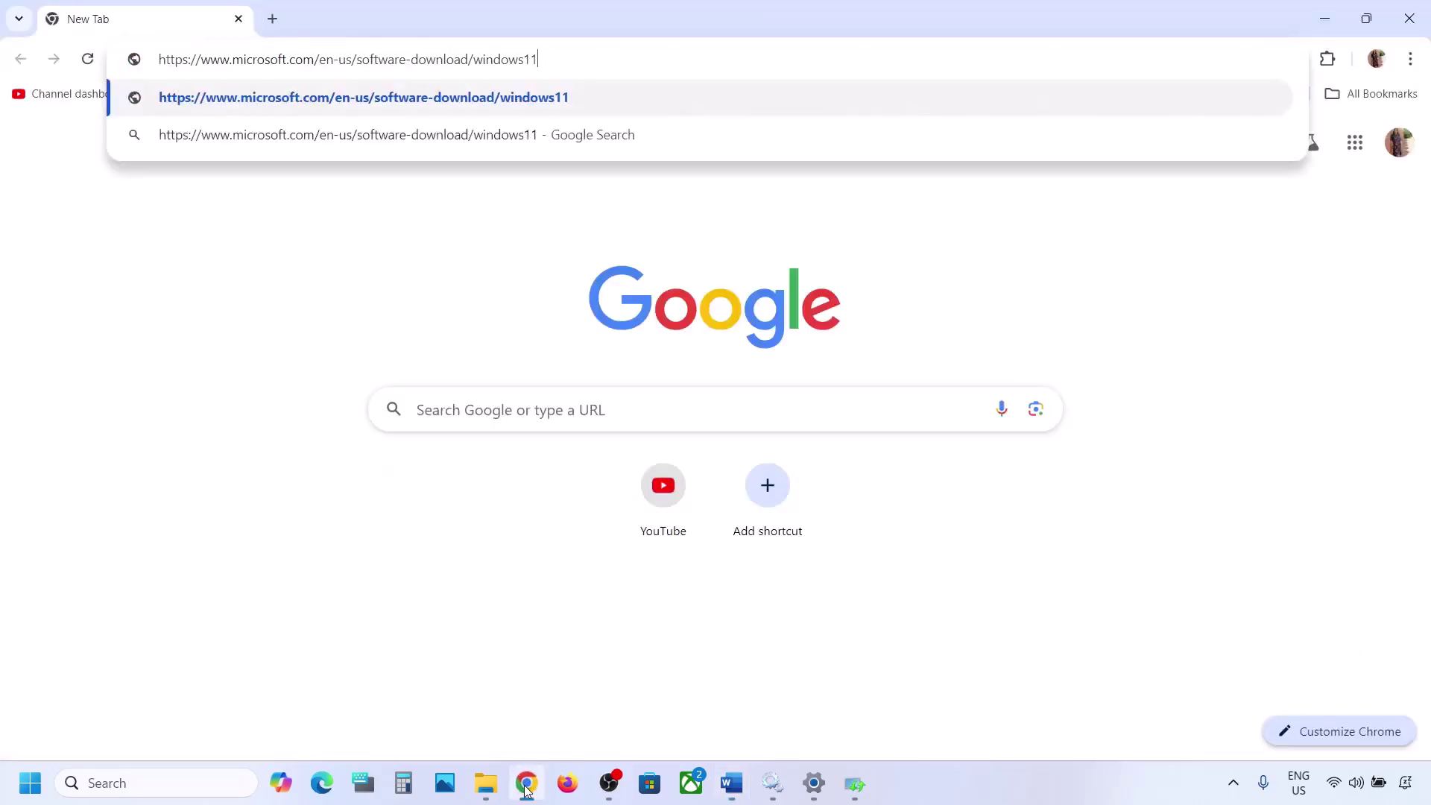
key(Return)
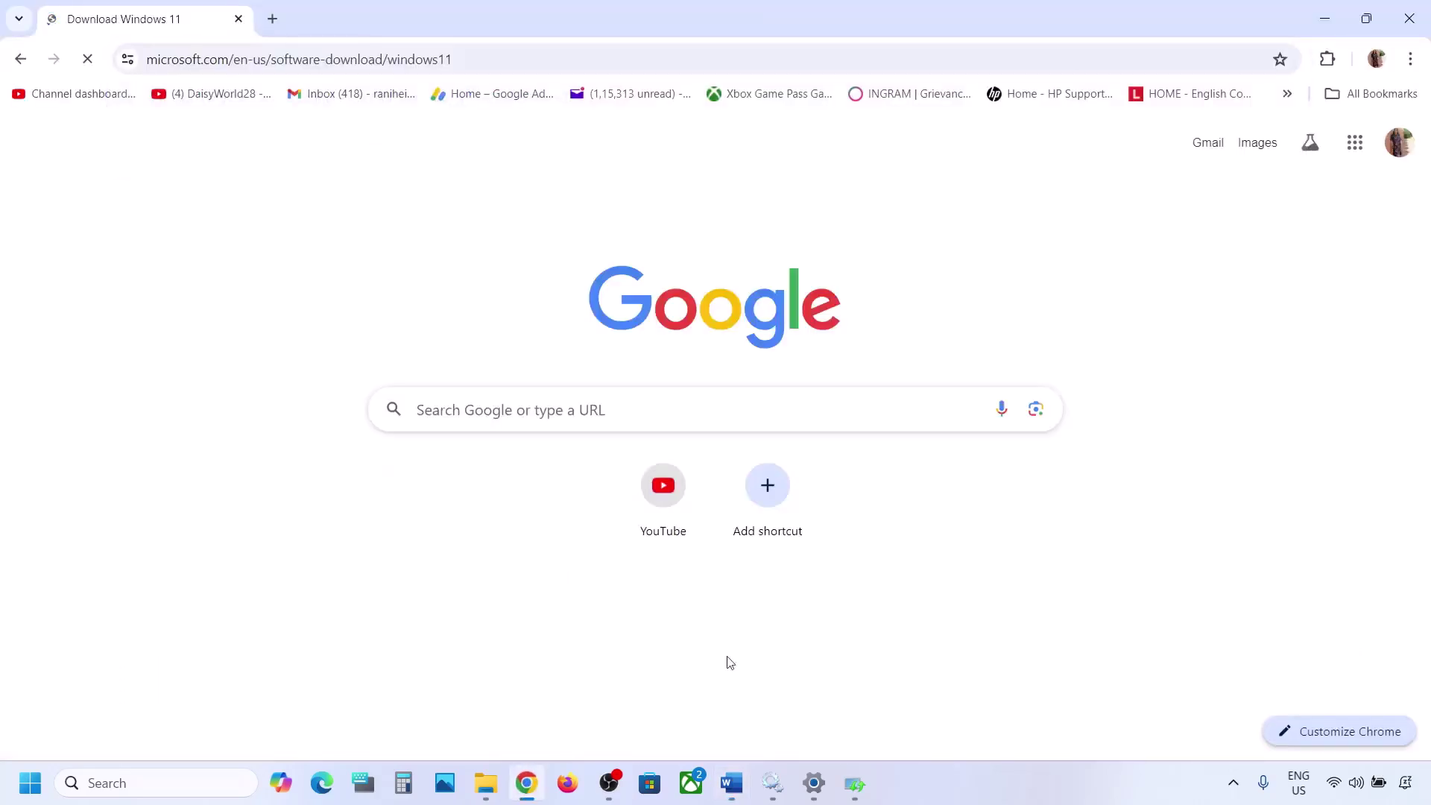
scroll(608, 502, down, 1)
scroll(608, 503, down, 1)
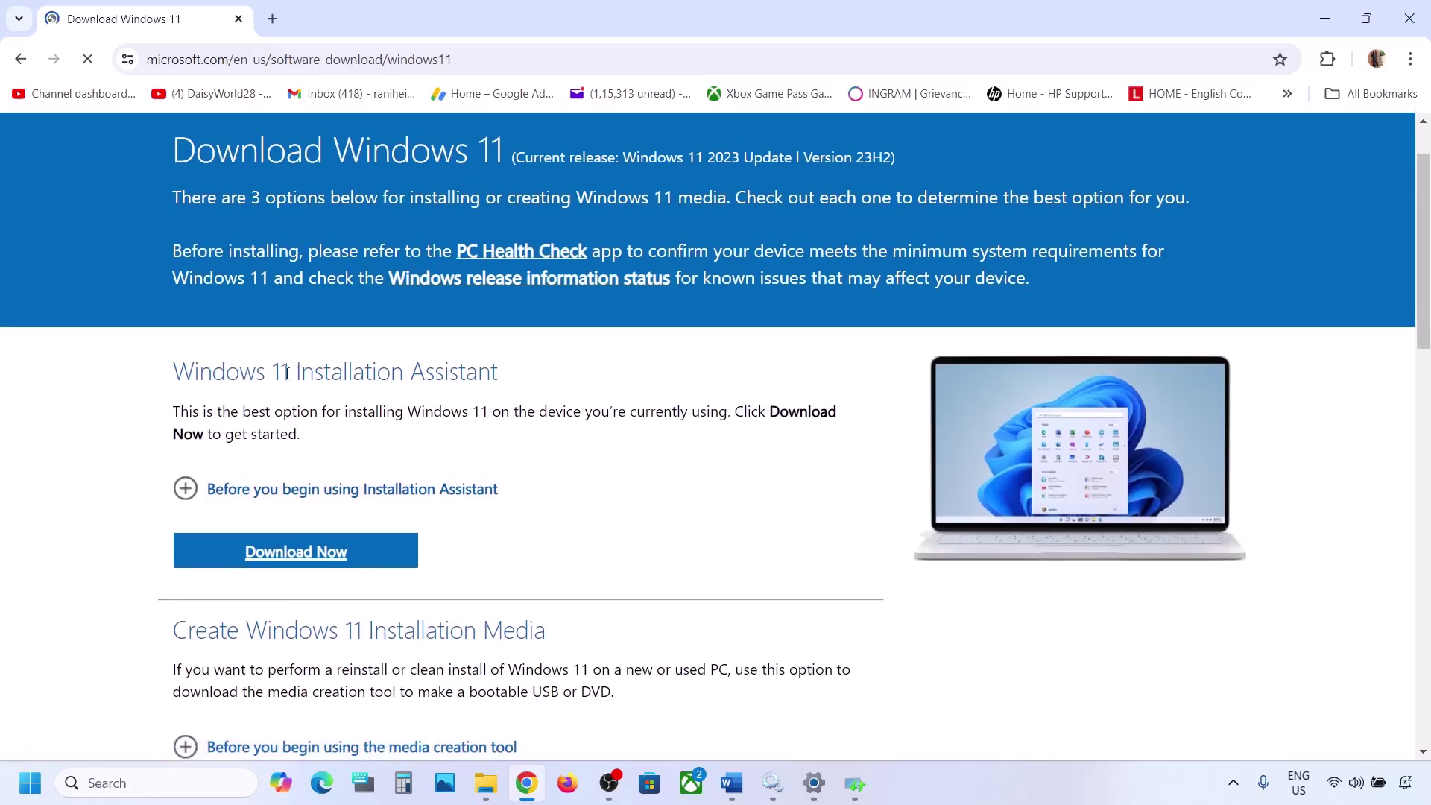
click(305, 552)
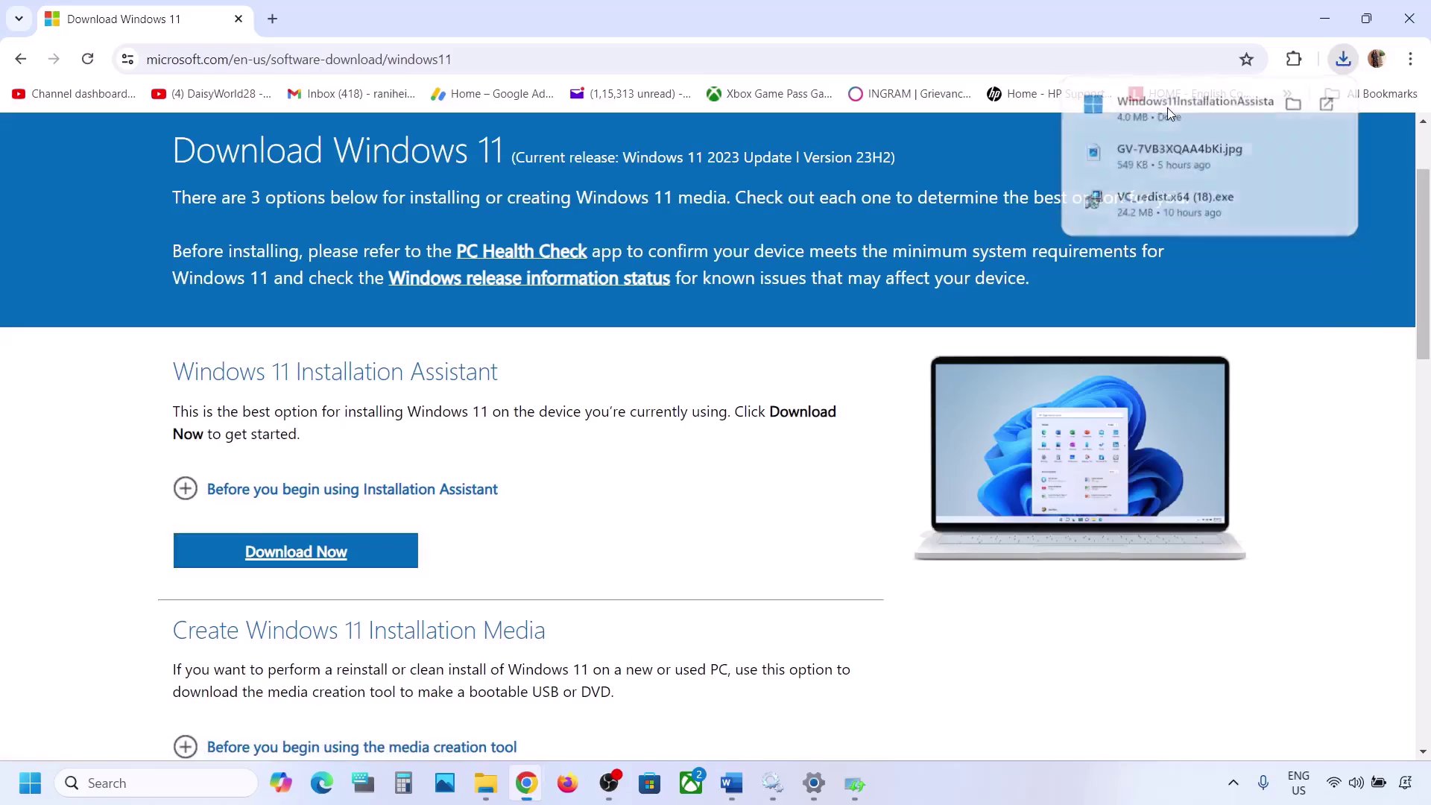
click(1167, 107)
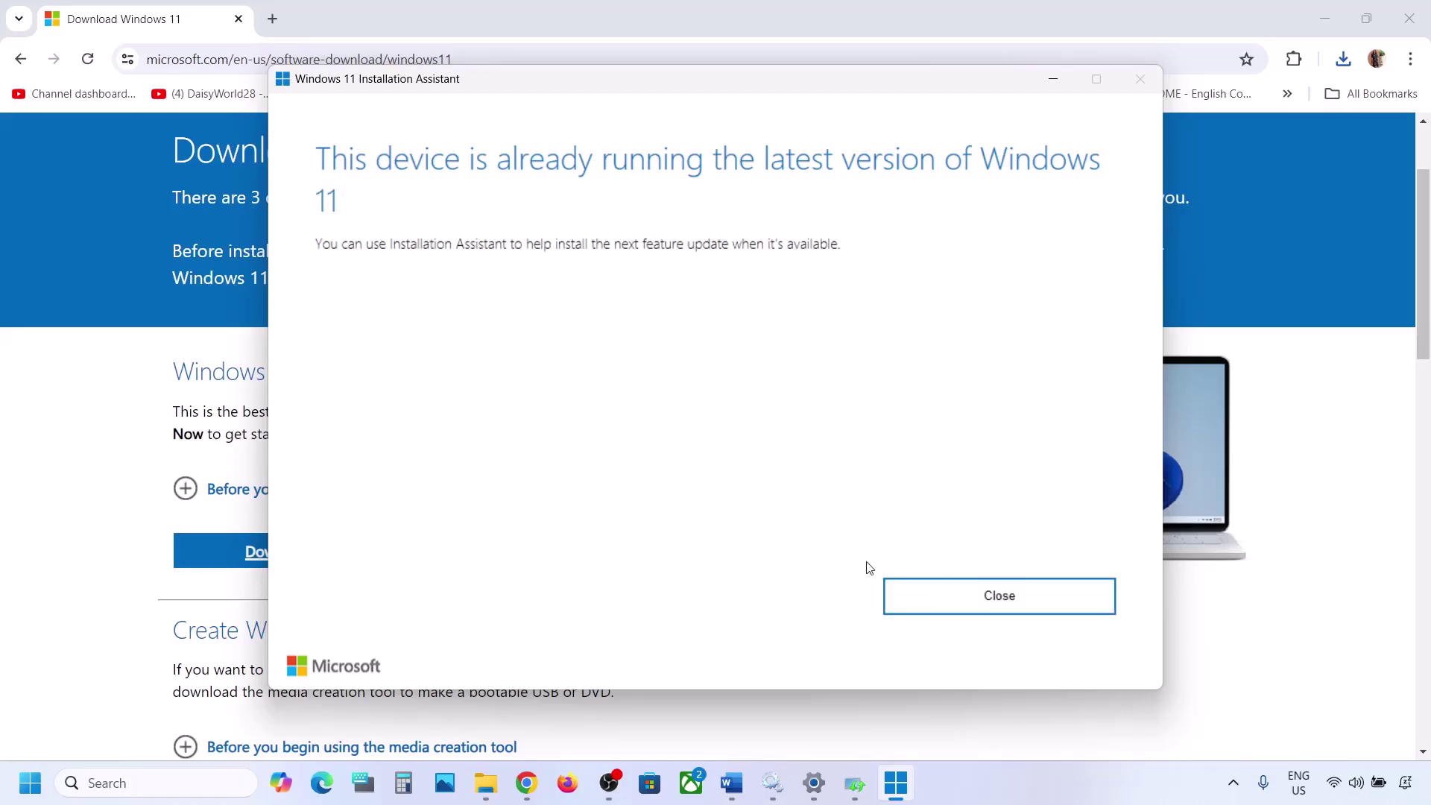
- Close the Installation Assistant once it reports the latest Windows 11 is already installed
click(1064, 89)
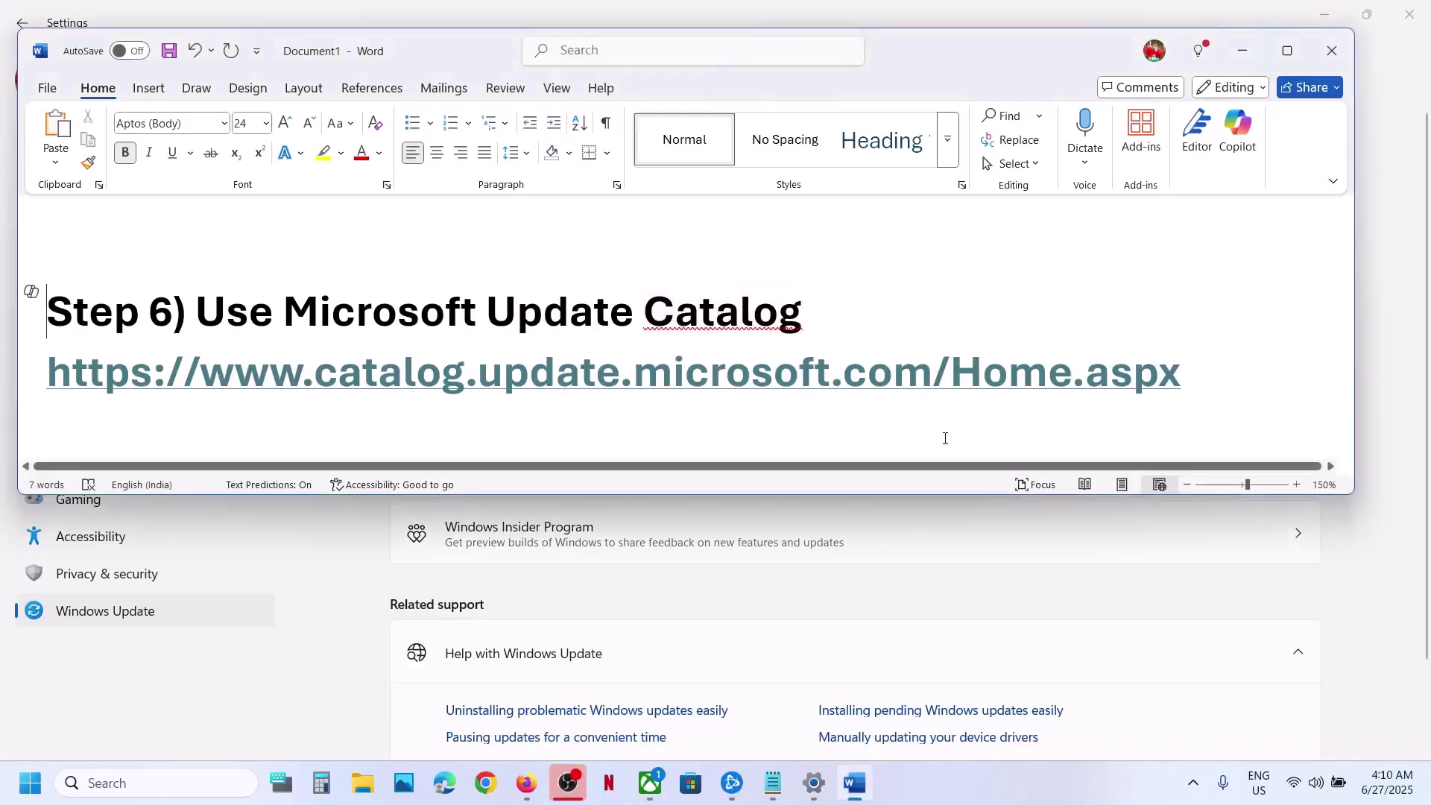
- Copy the Microsoft Update Catalog link from the Step 6 notes and switch to a new Chrome tab
drag(1199, 375, 50, 388)
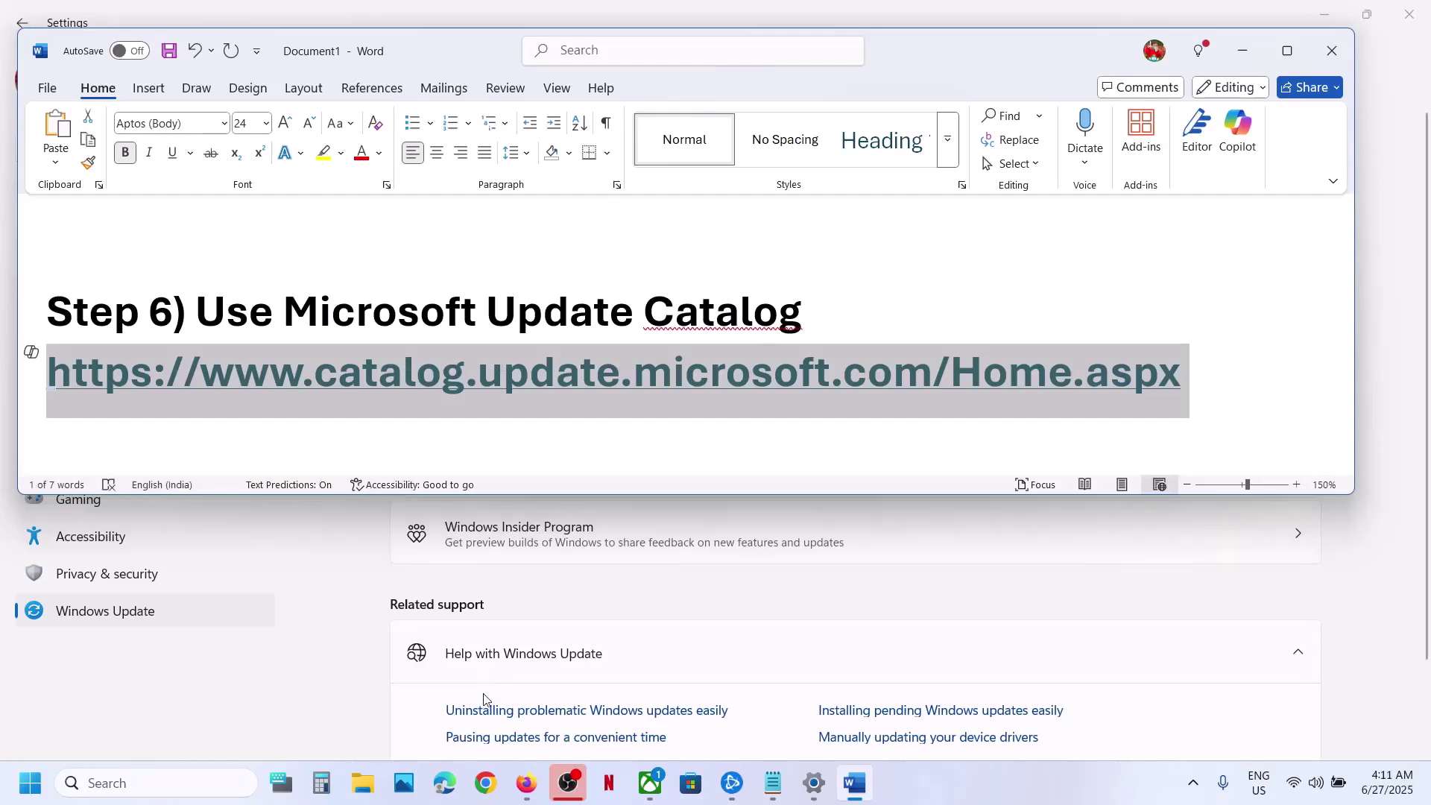
click(486, 785)
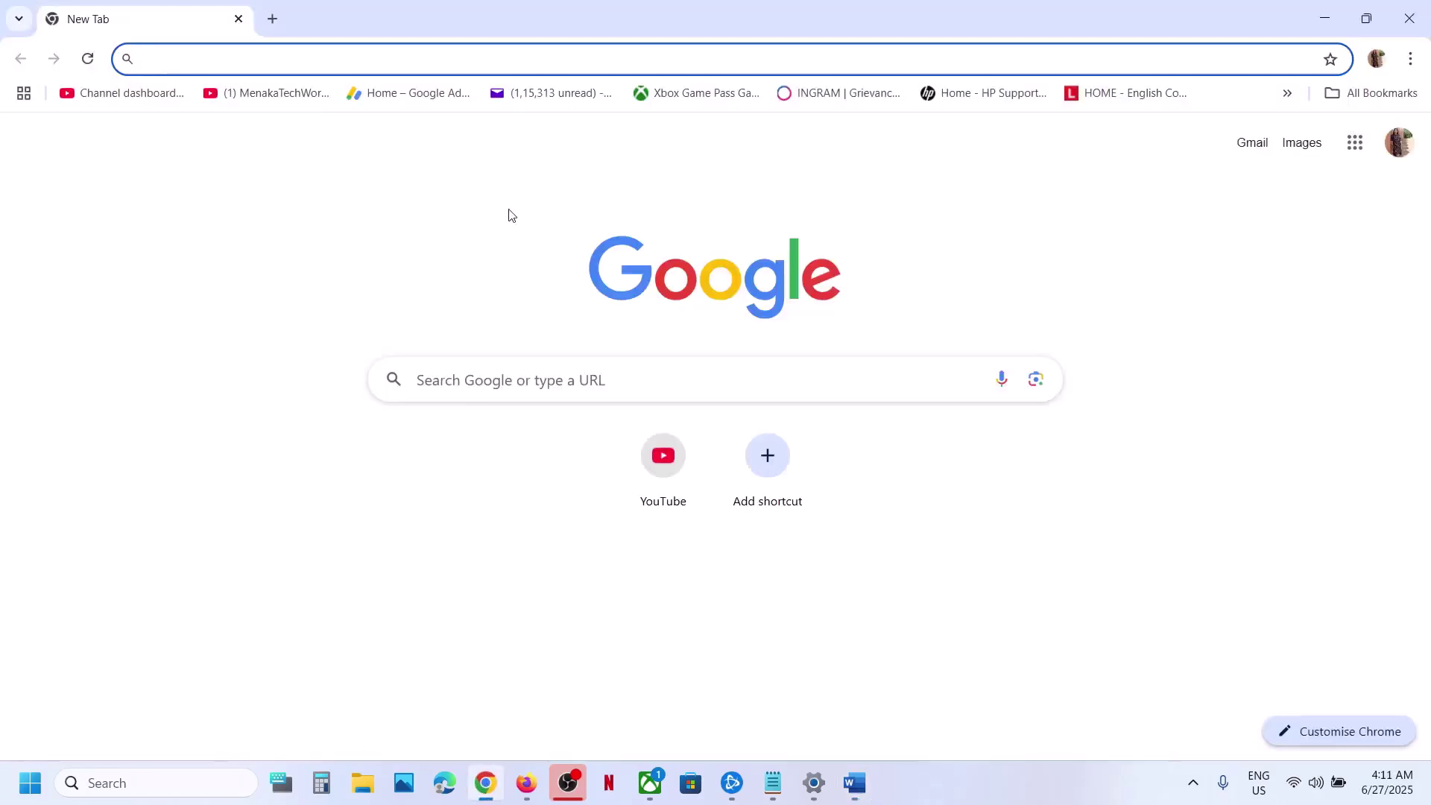
- Load the Update Catalog, copy KB5060829 from Windows Update settings, and search the catalog for it
key(ctrl+v)
key(Return)
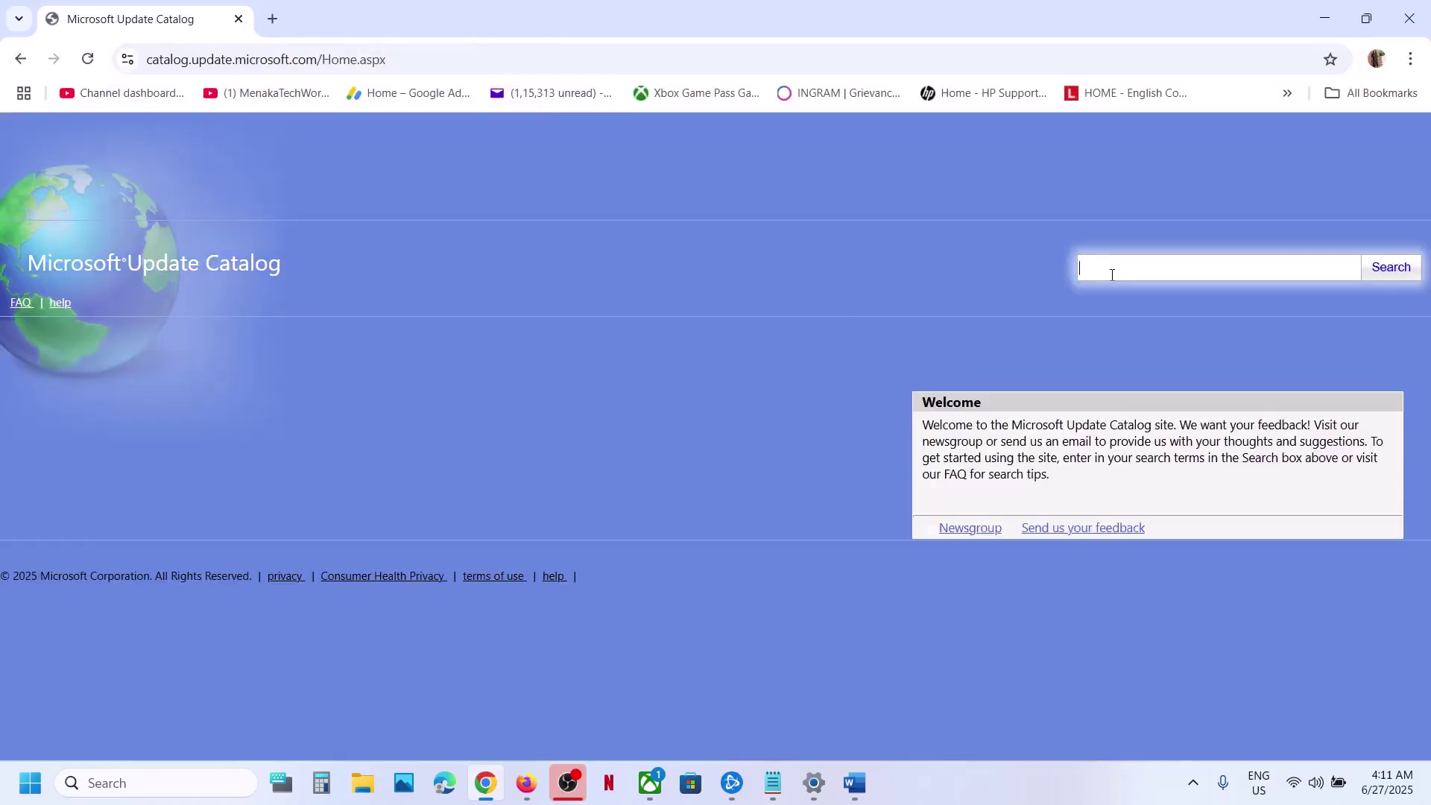
click(819, 787)
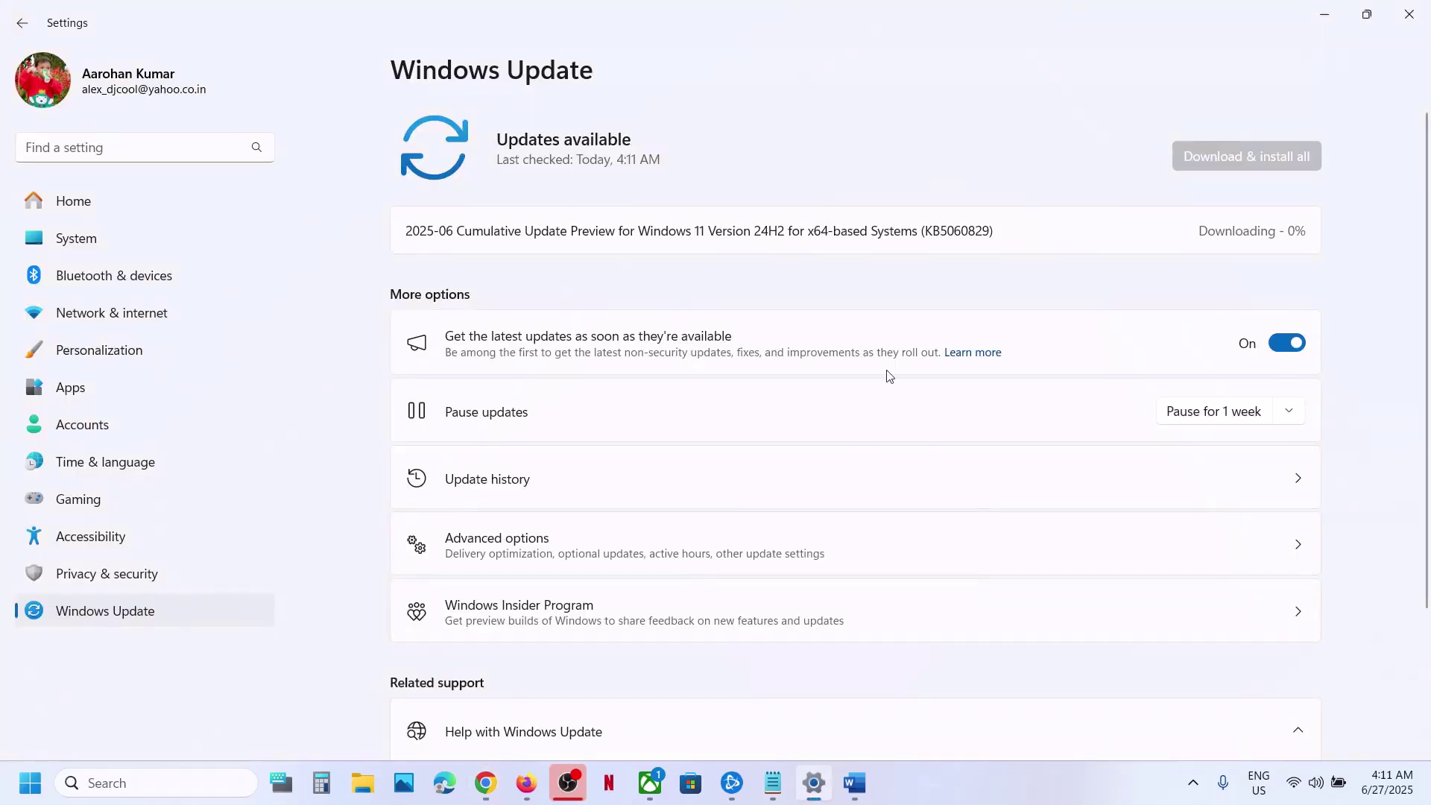
double_click(953, 232)
double_click(952, 232)
key(ctrl+c)
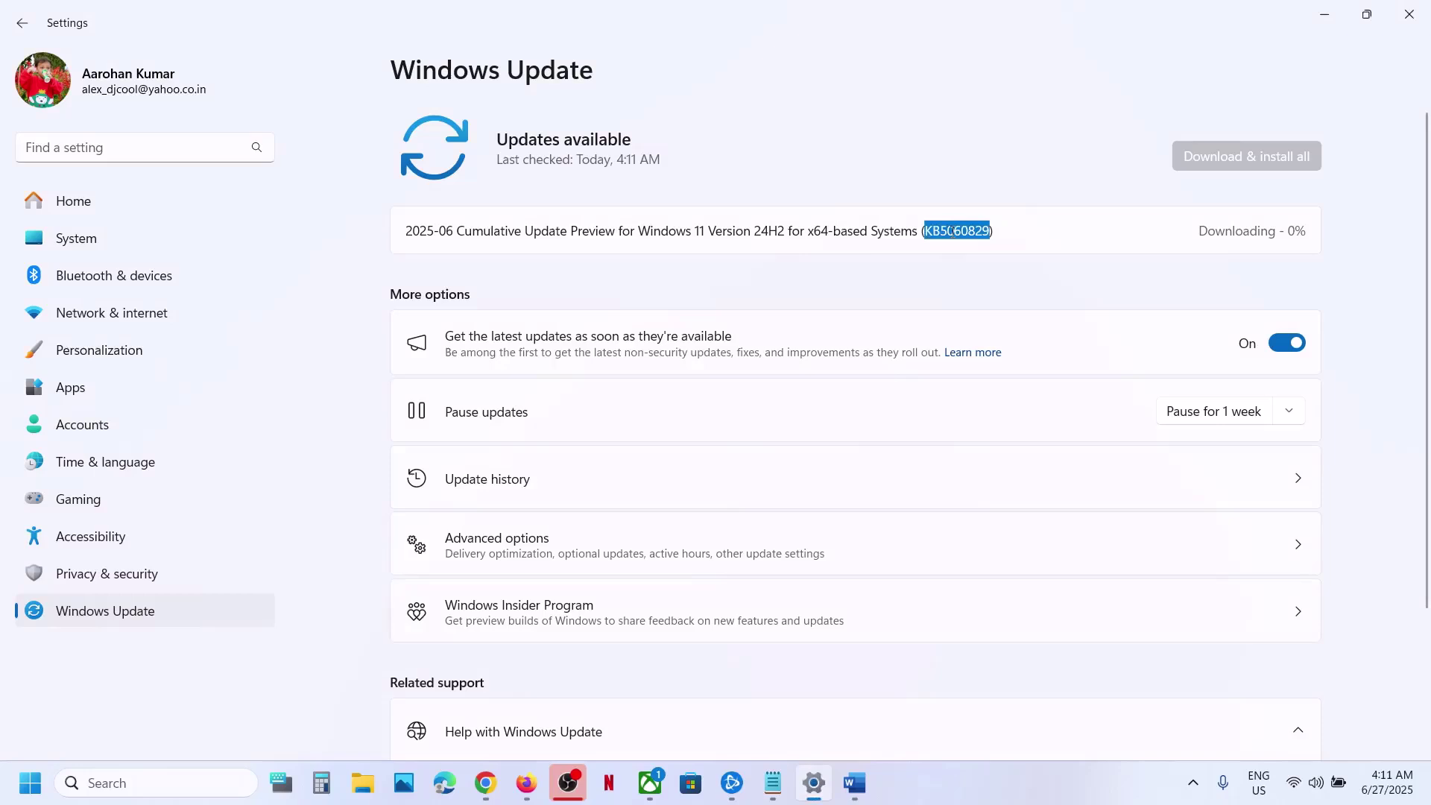
click(953, 232)
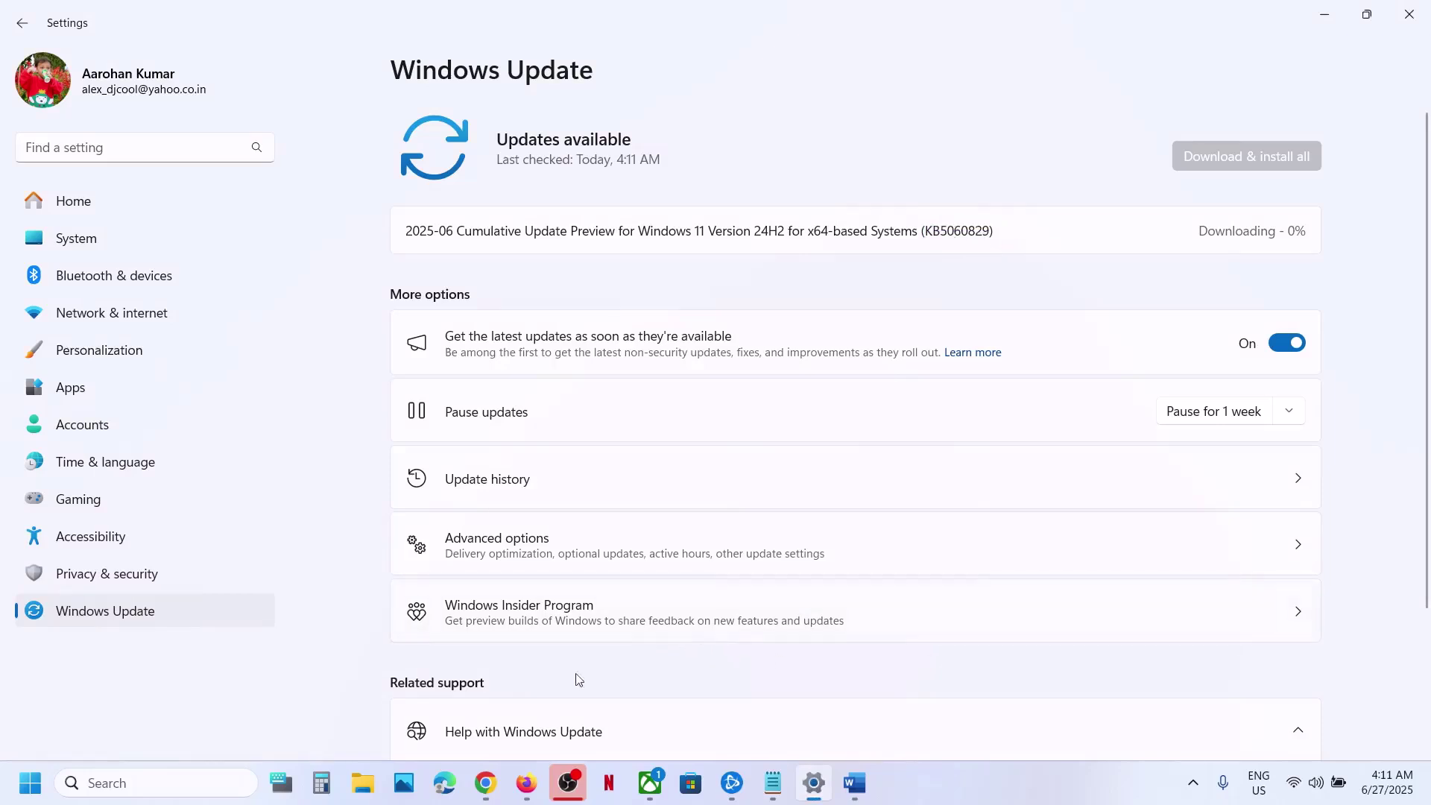
click(485, 784)
key(ctrl+v)
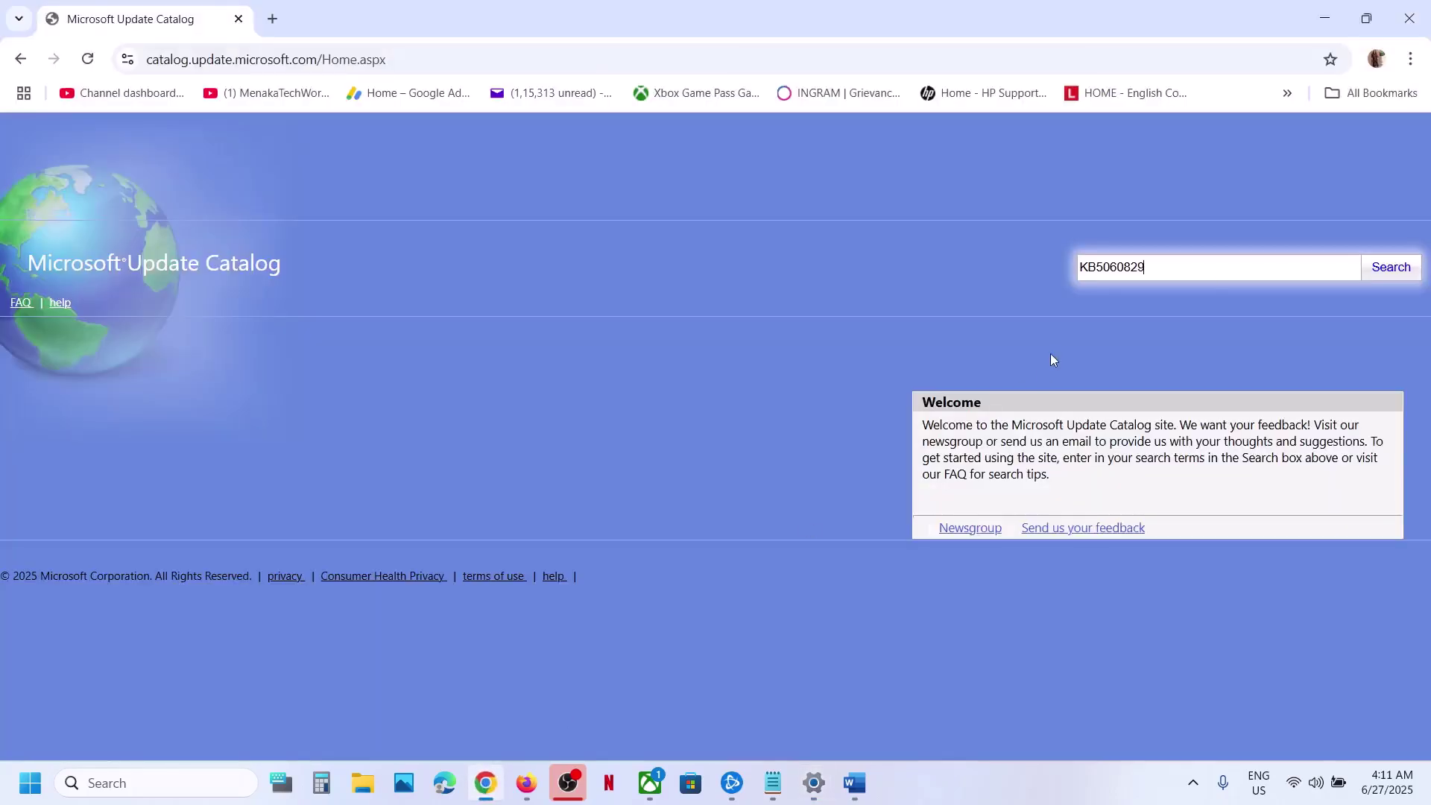
click(1416, 275)
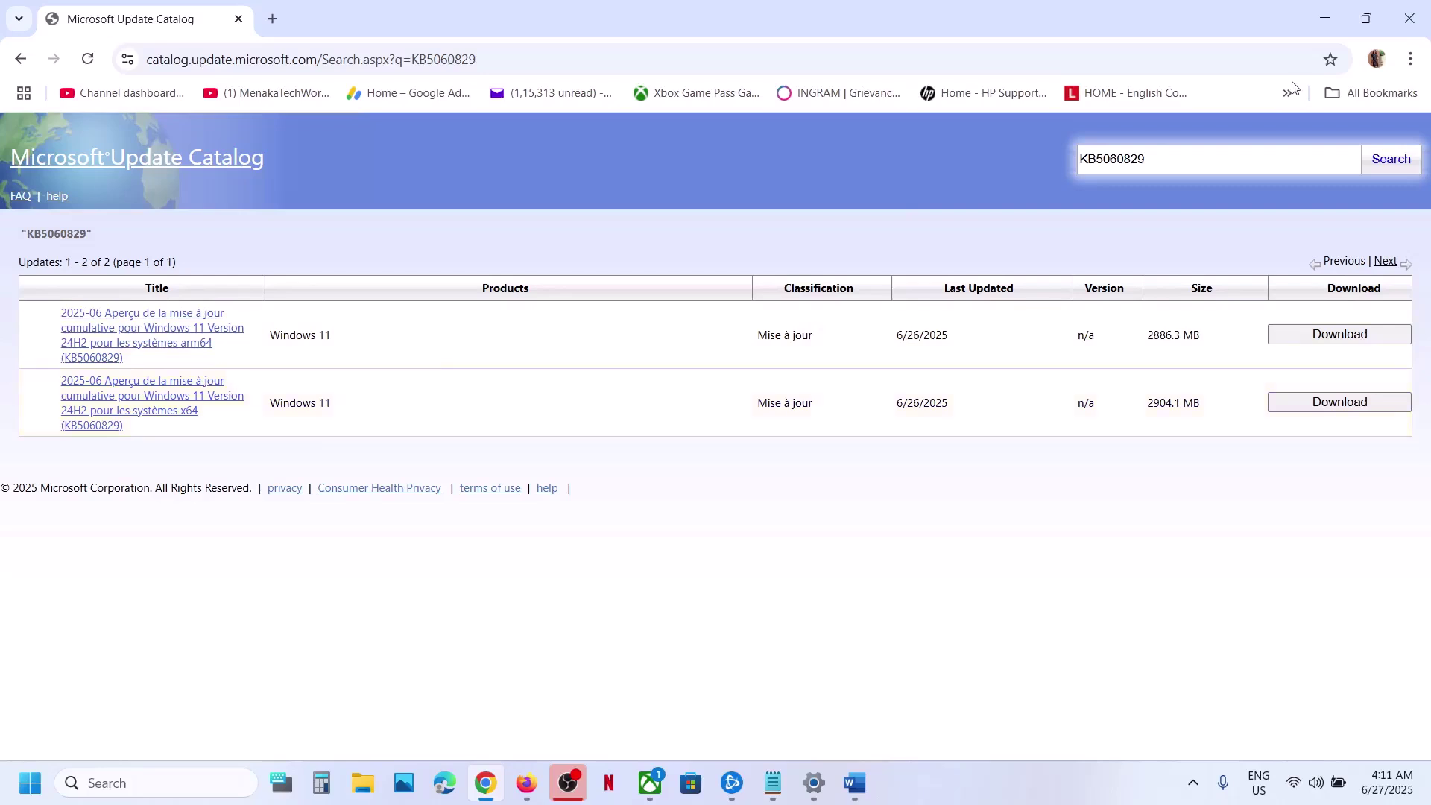
- Translate the French catalog results page into English with Chrome's Translate option, then open Start
click(1411, 59)
click(1244, 529)
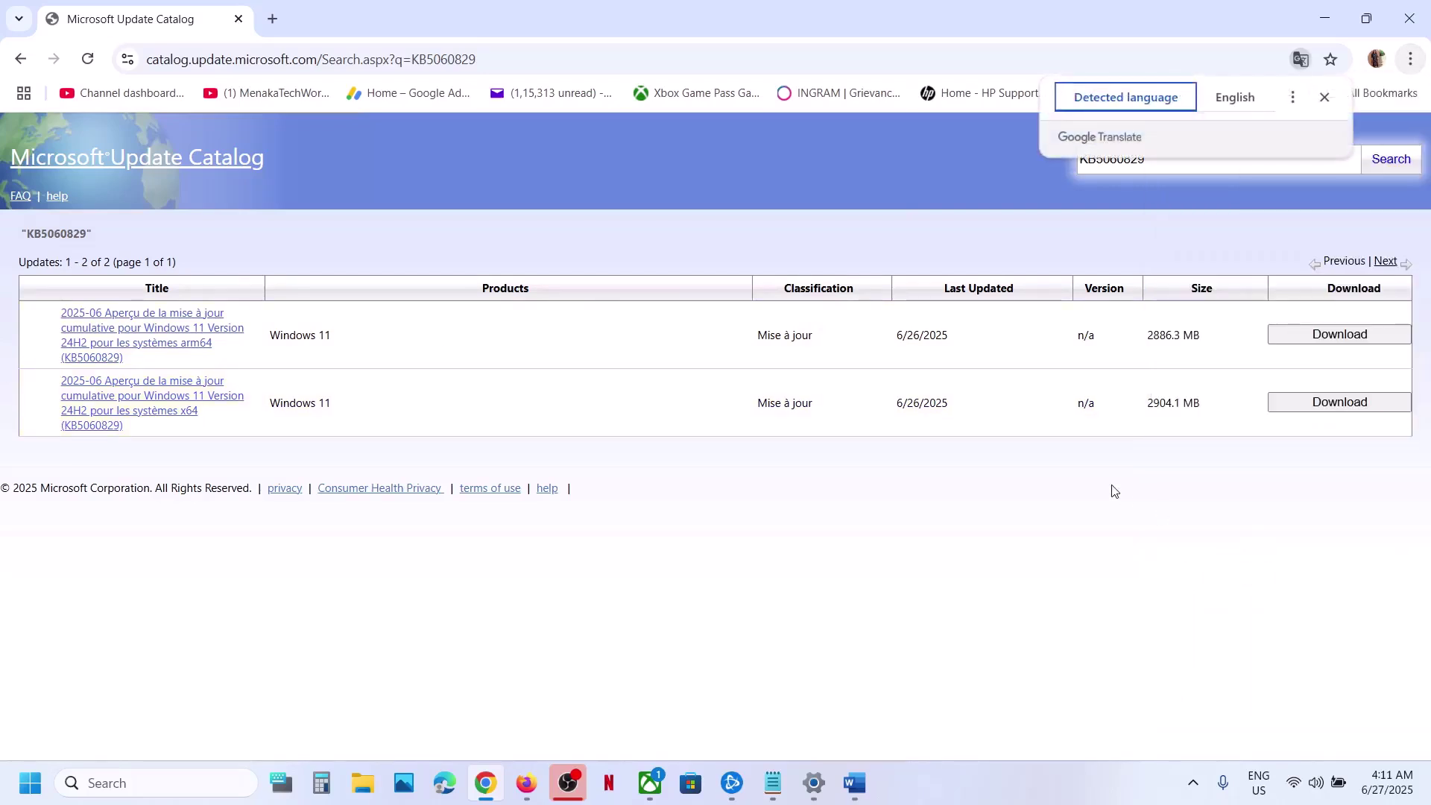
click(1236, 101)
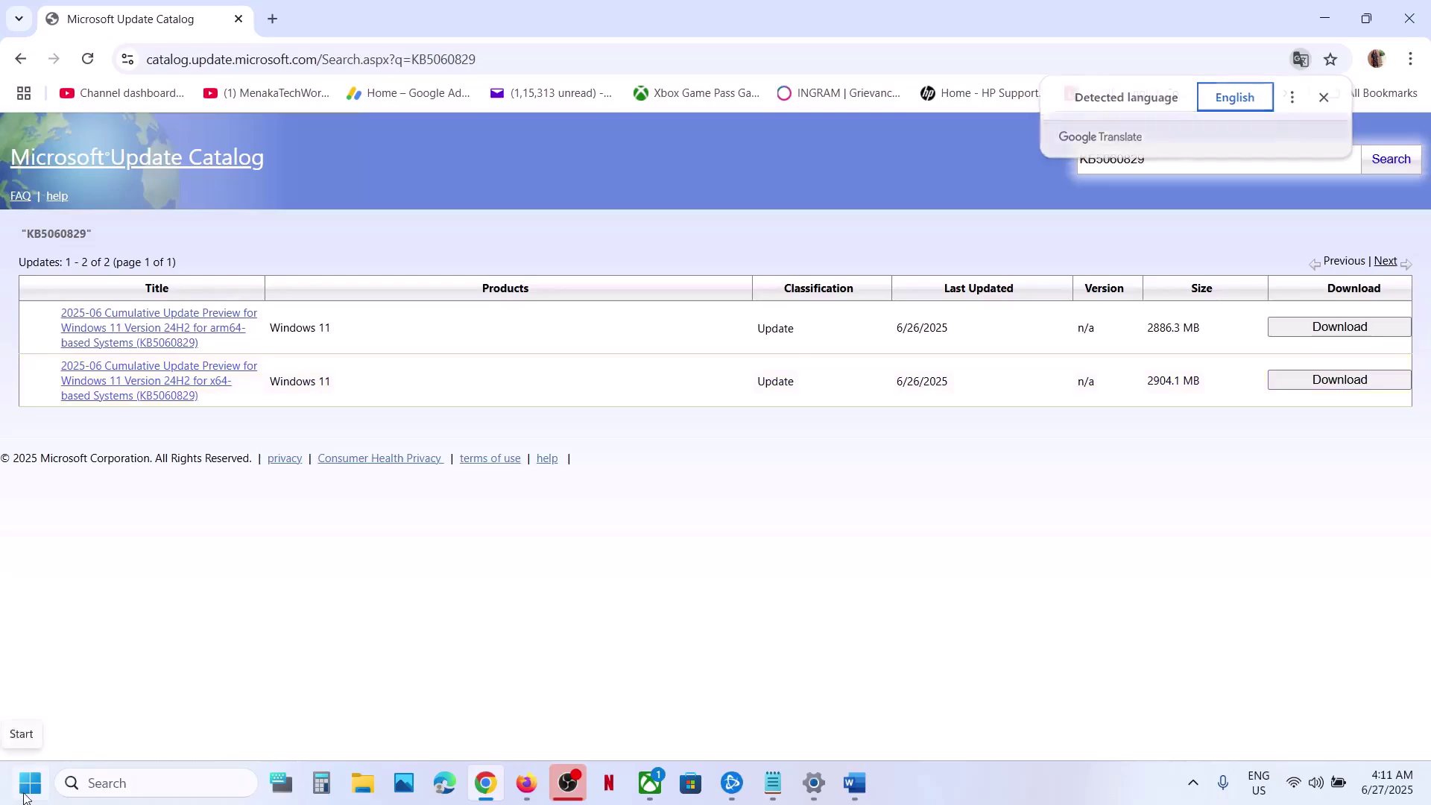
click(29, 792)
- Verify in System > About that the system type is 64-bit x64-based, then return to the catalog
click(430, 306)
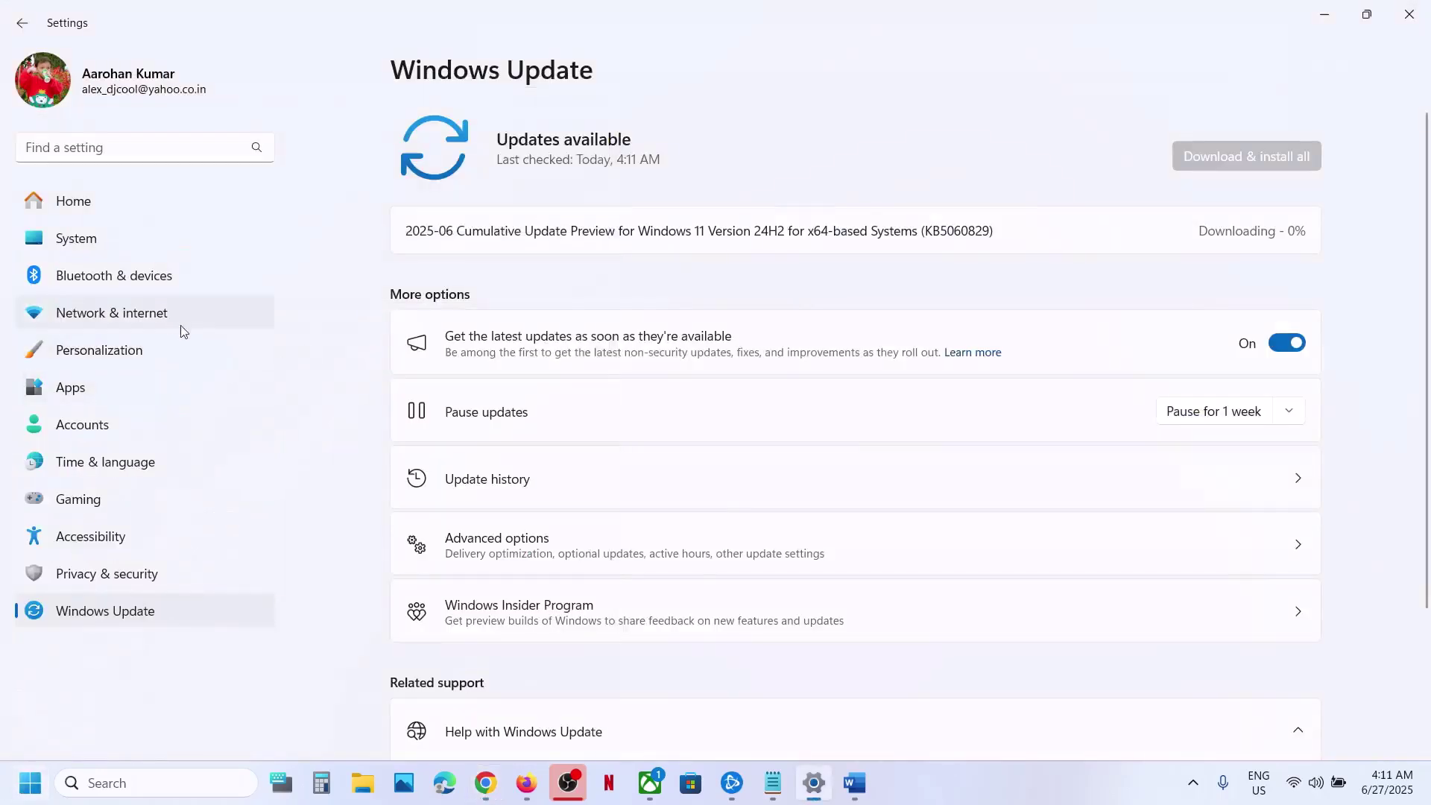
click(123, 246)
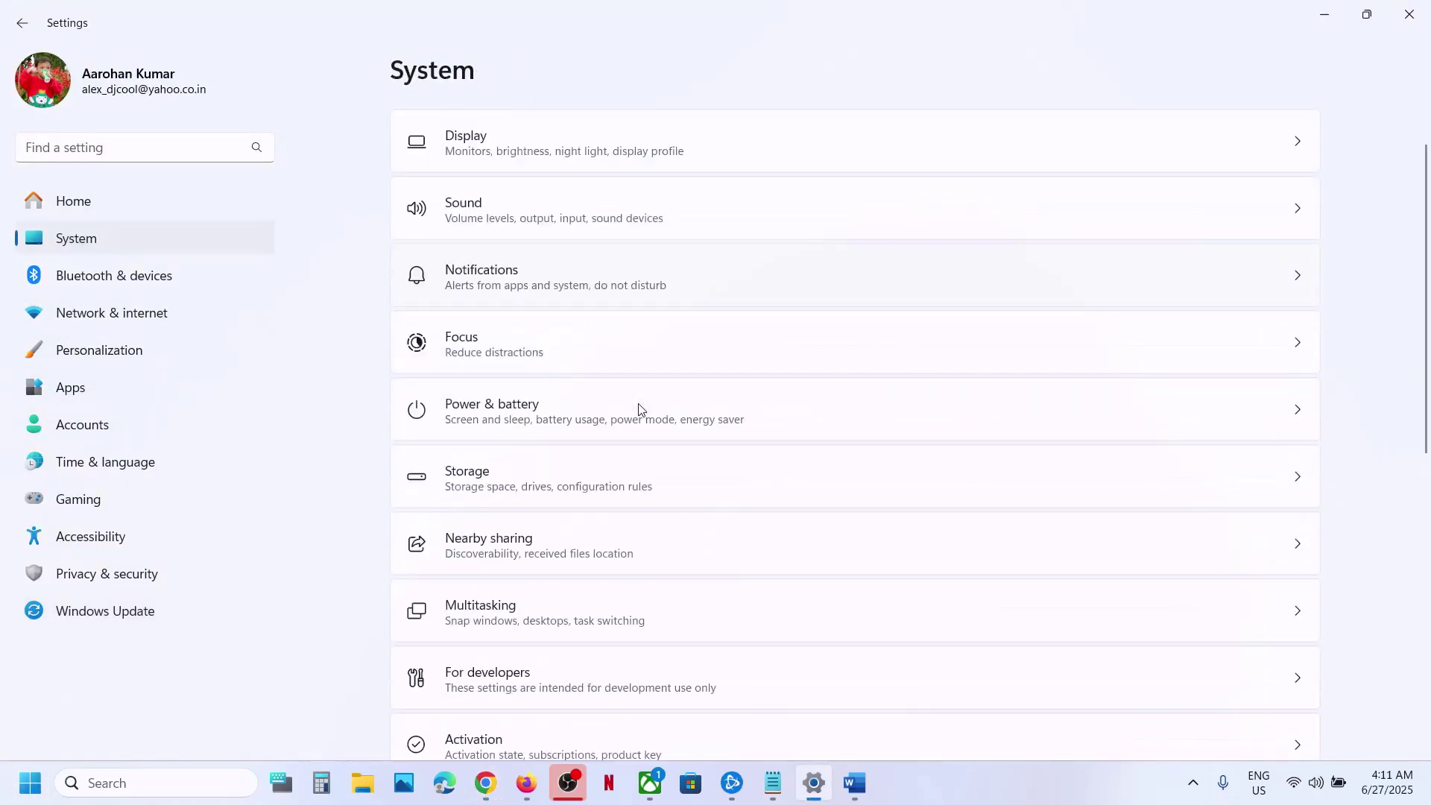
scroll(639, 409, down, 10)
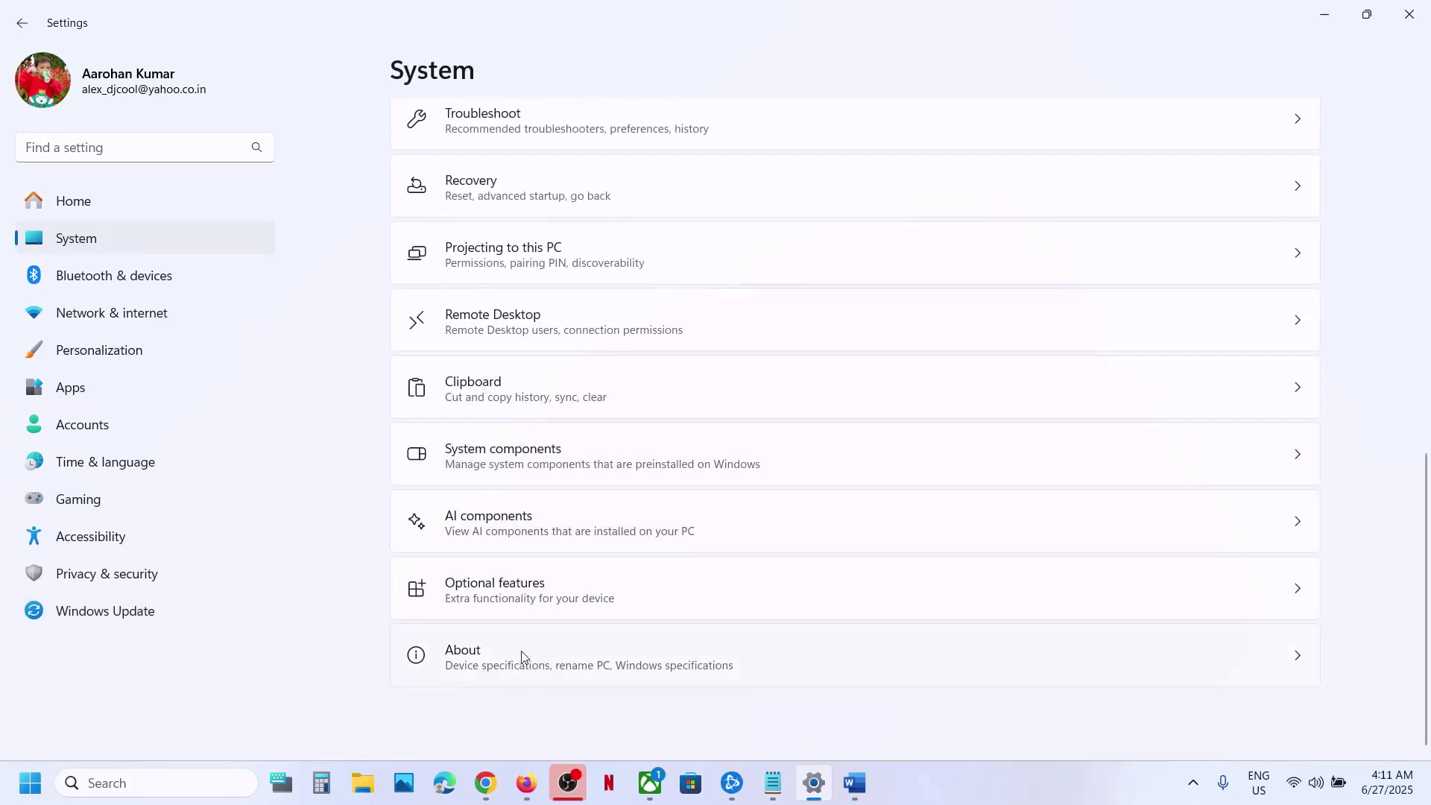
click(521, 656)
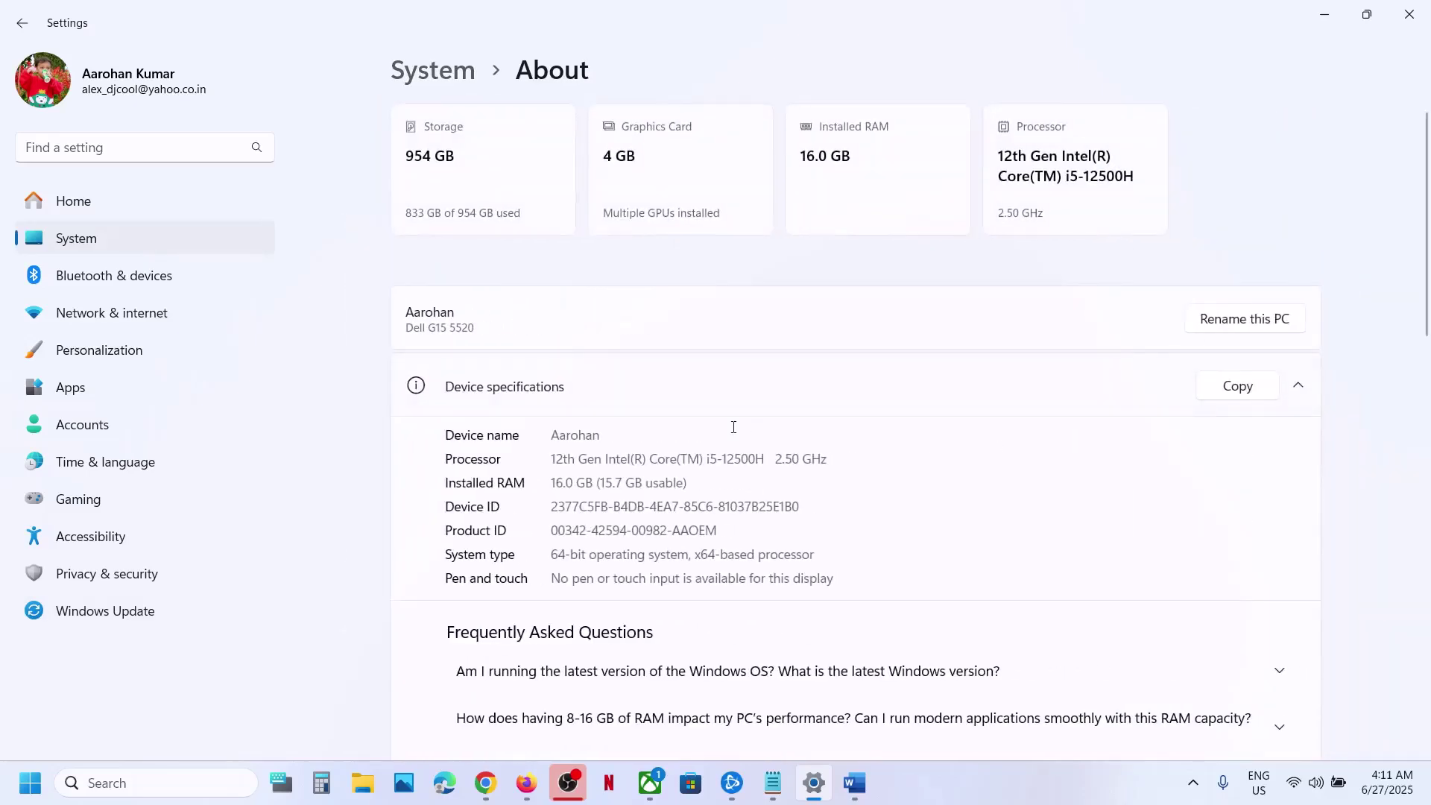
scroll(734, 427, down, 2)
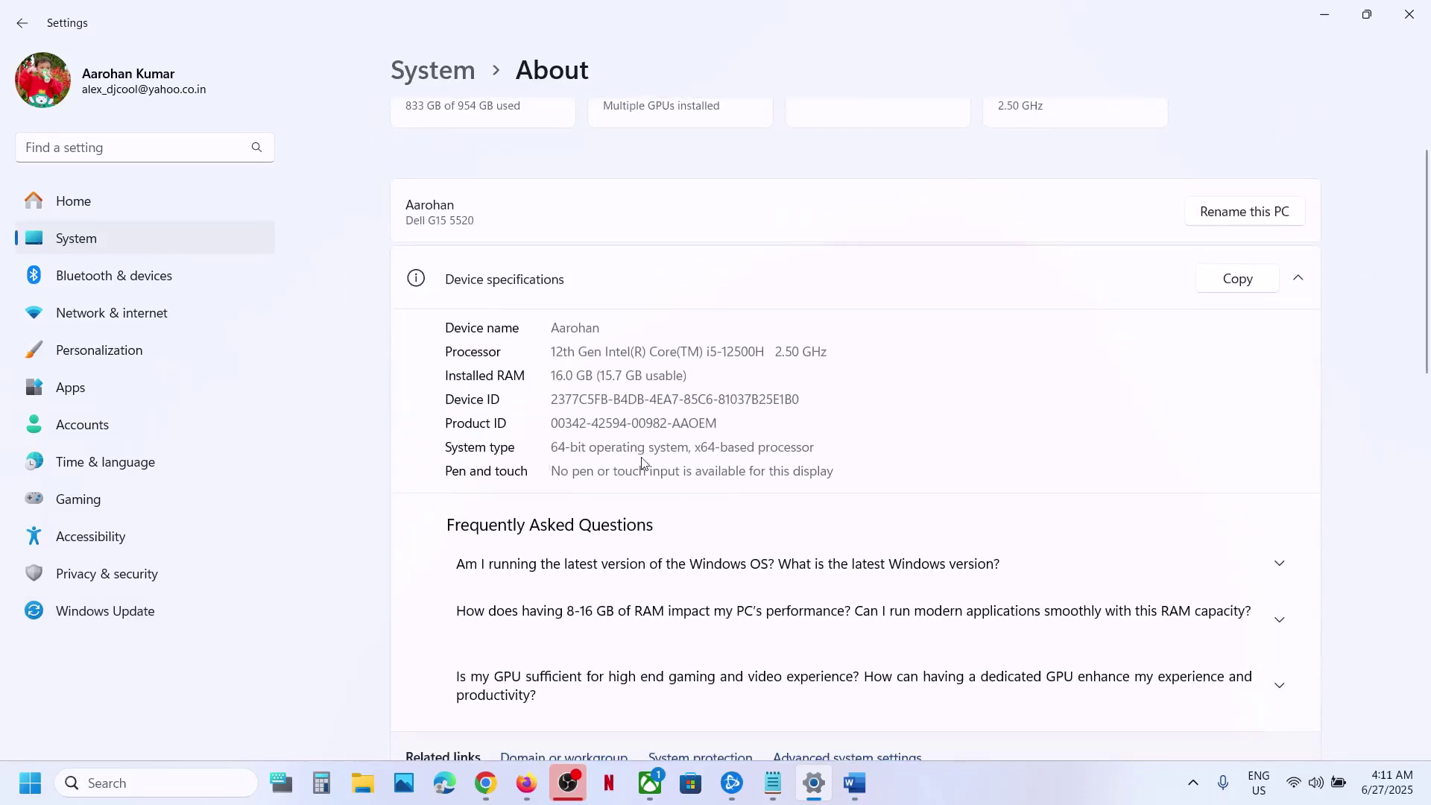
drag(584, 449, 749, 448)
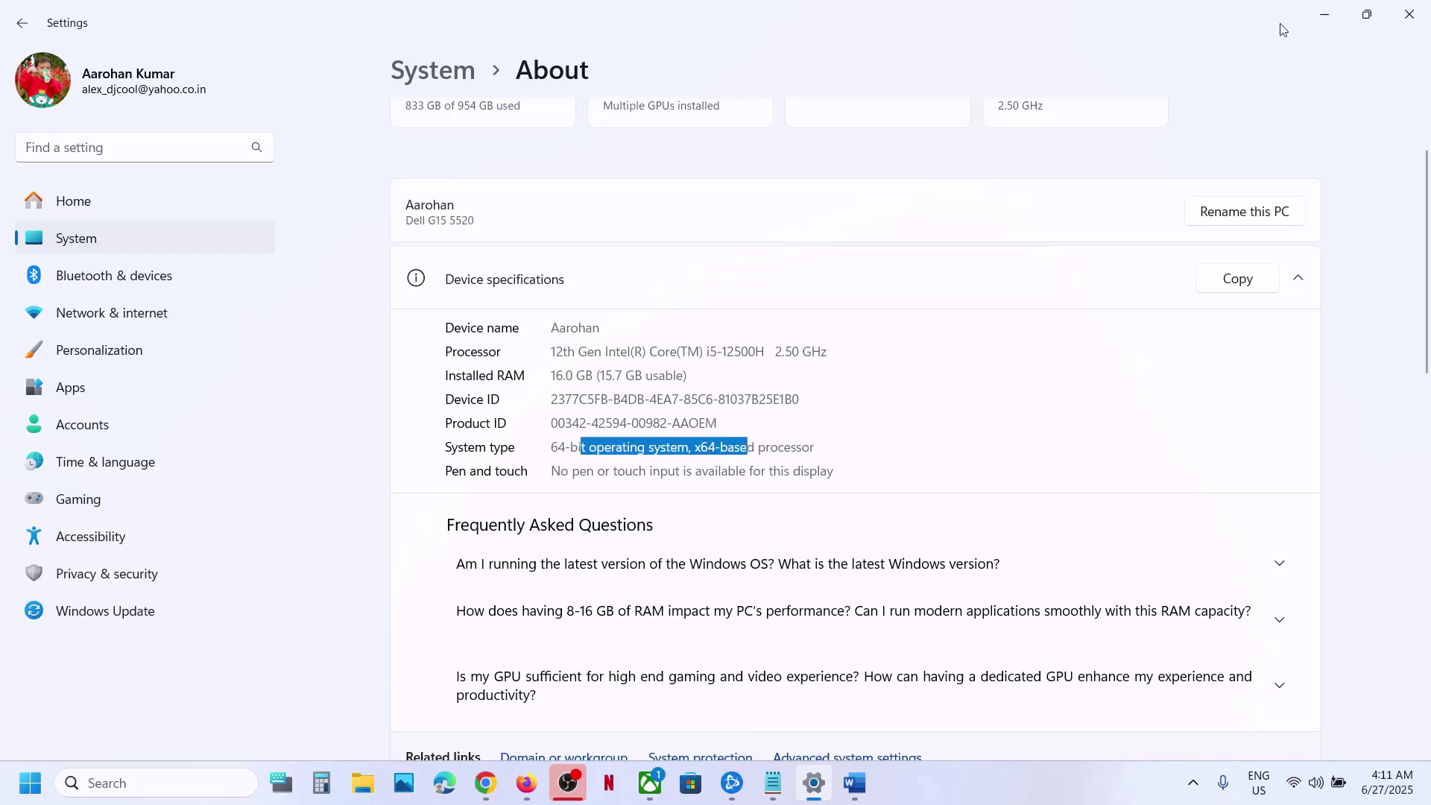
click(1319, 18)
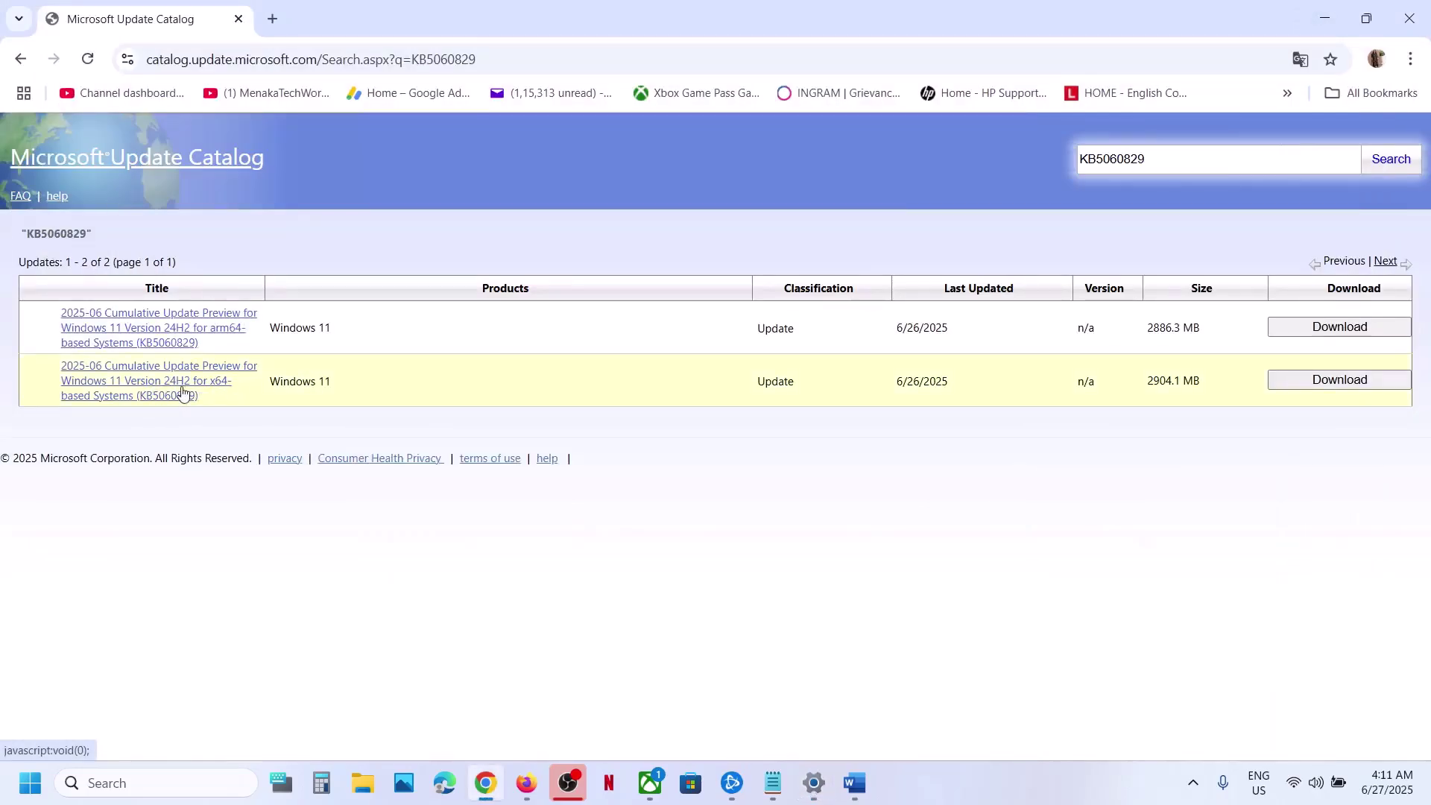
- Download the x64 KB5060829 .msu package from the catalog and check its progress in Chrome's downloads
click(1354, 388)
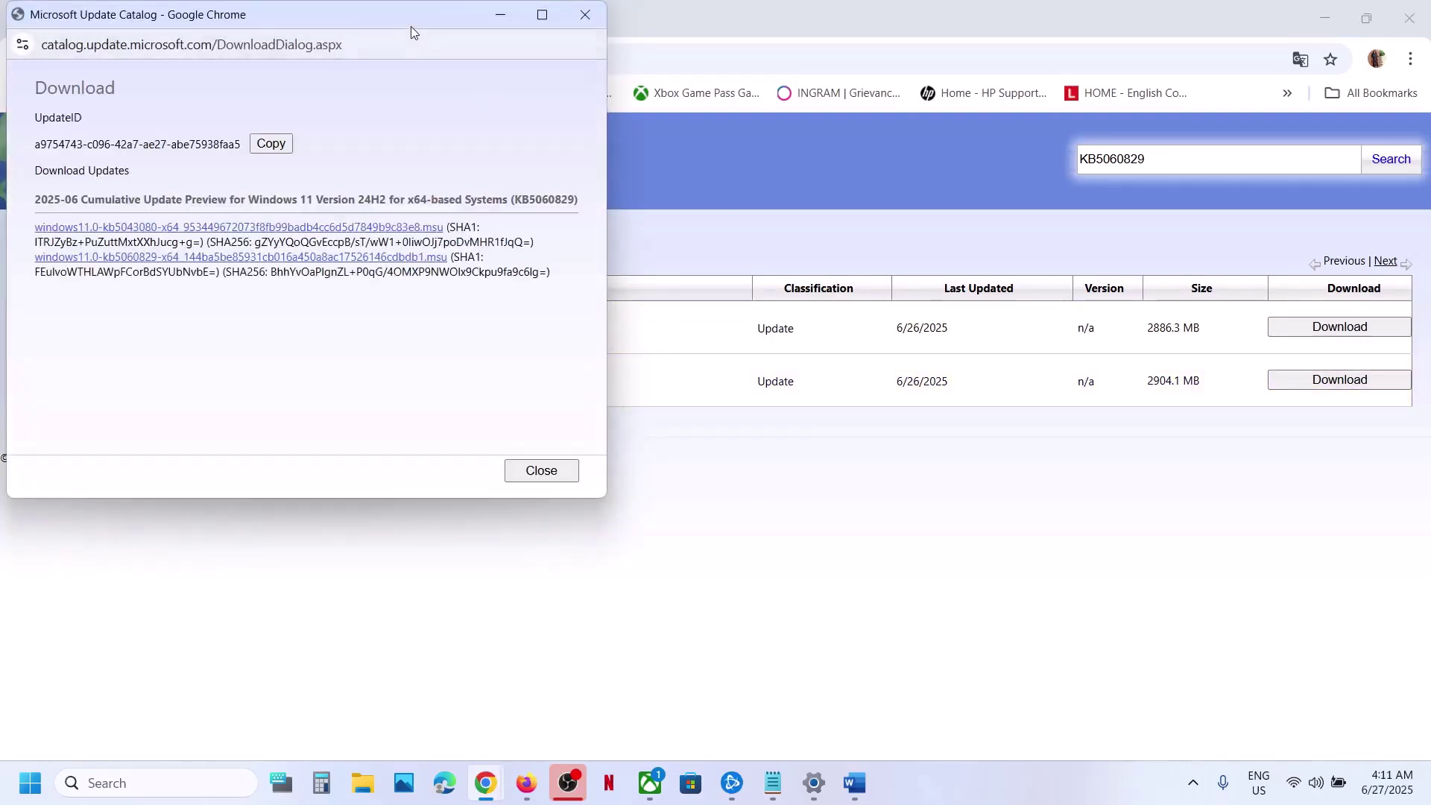
drag(410, 26, 741, 179)
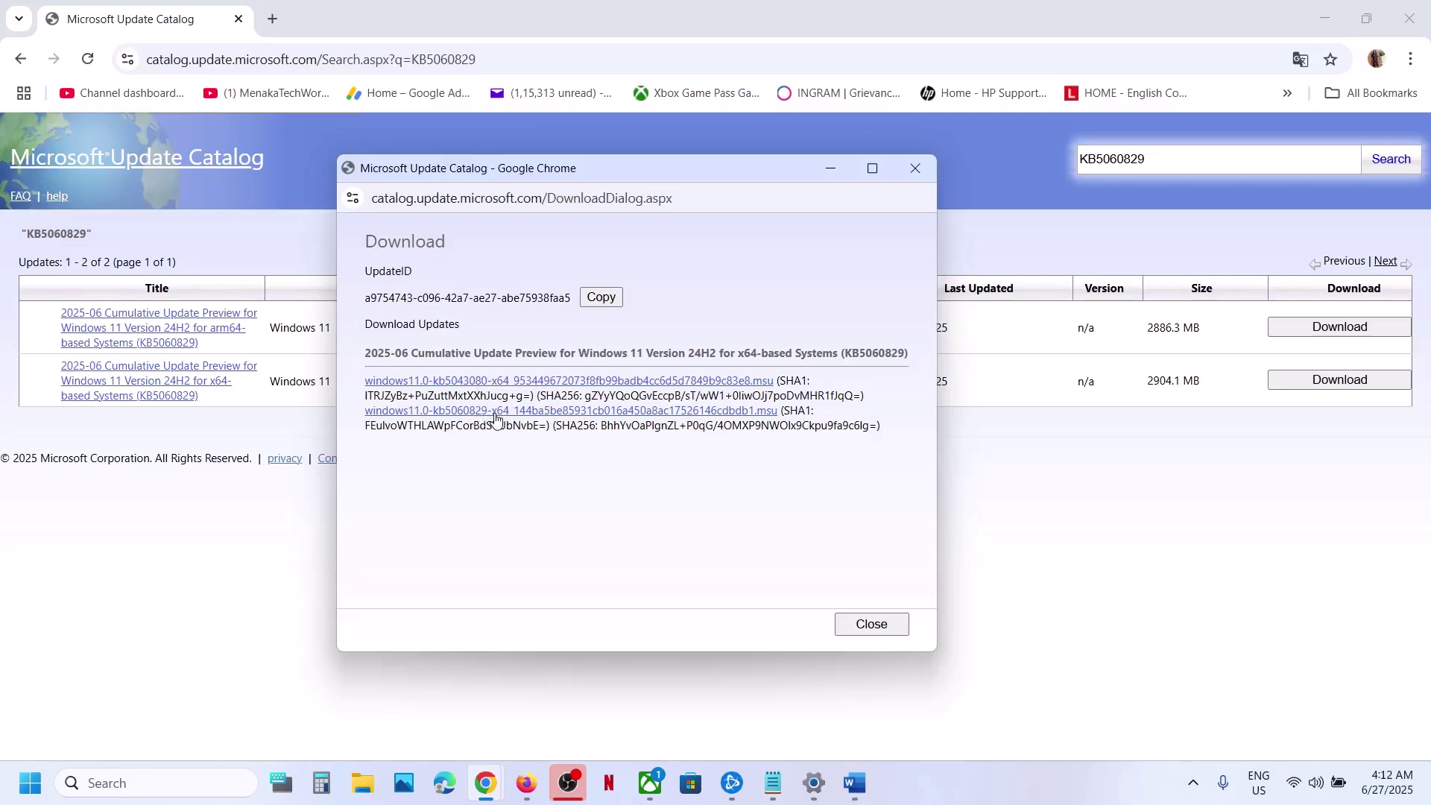
click(485, 412)
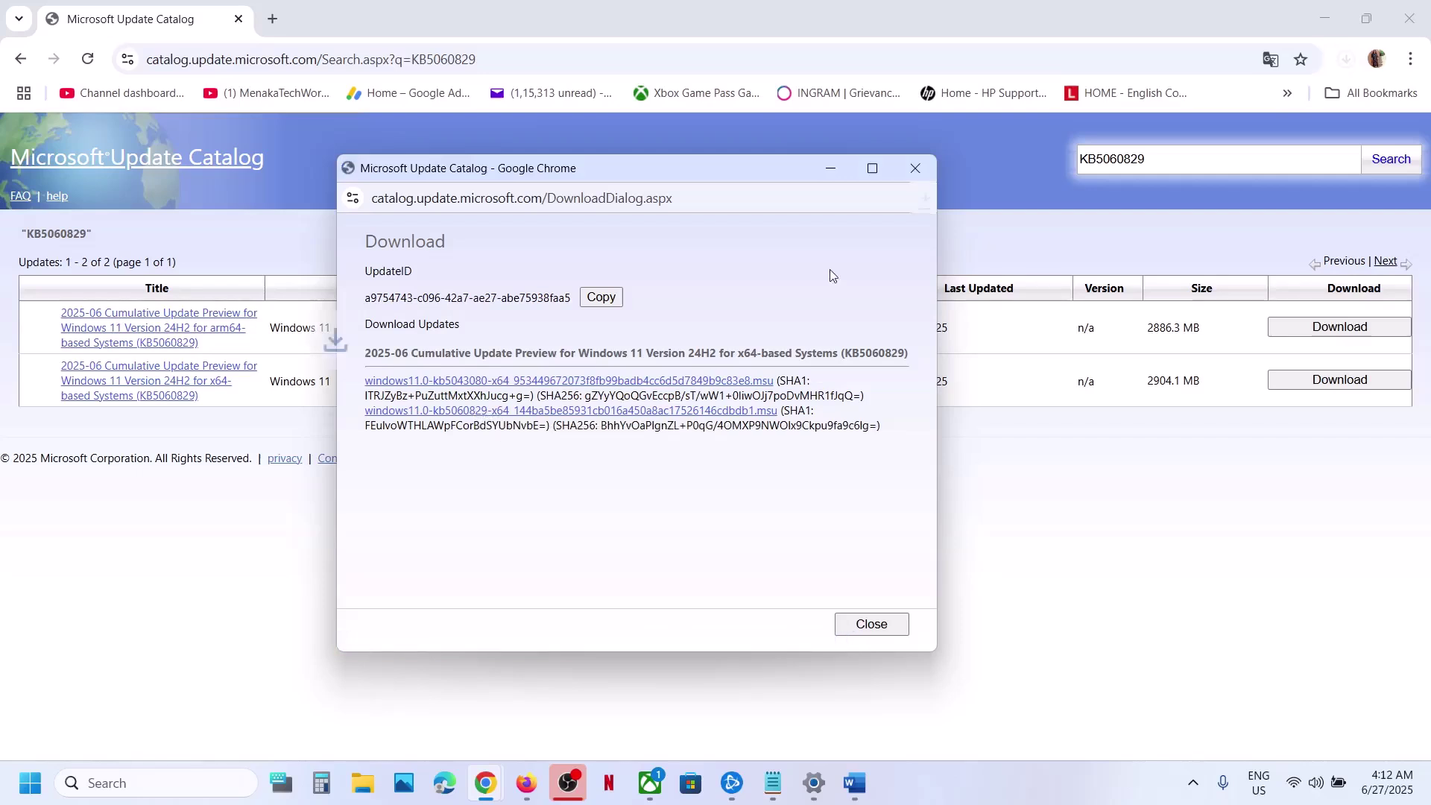
click(926, 200)
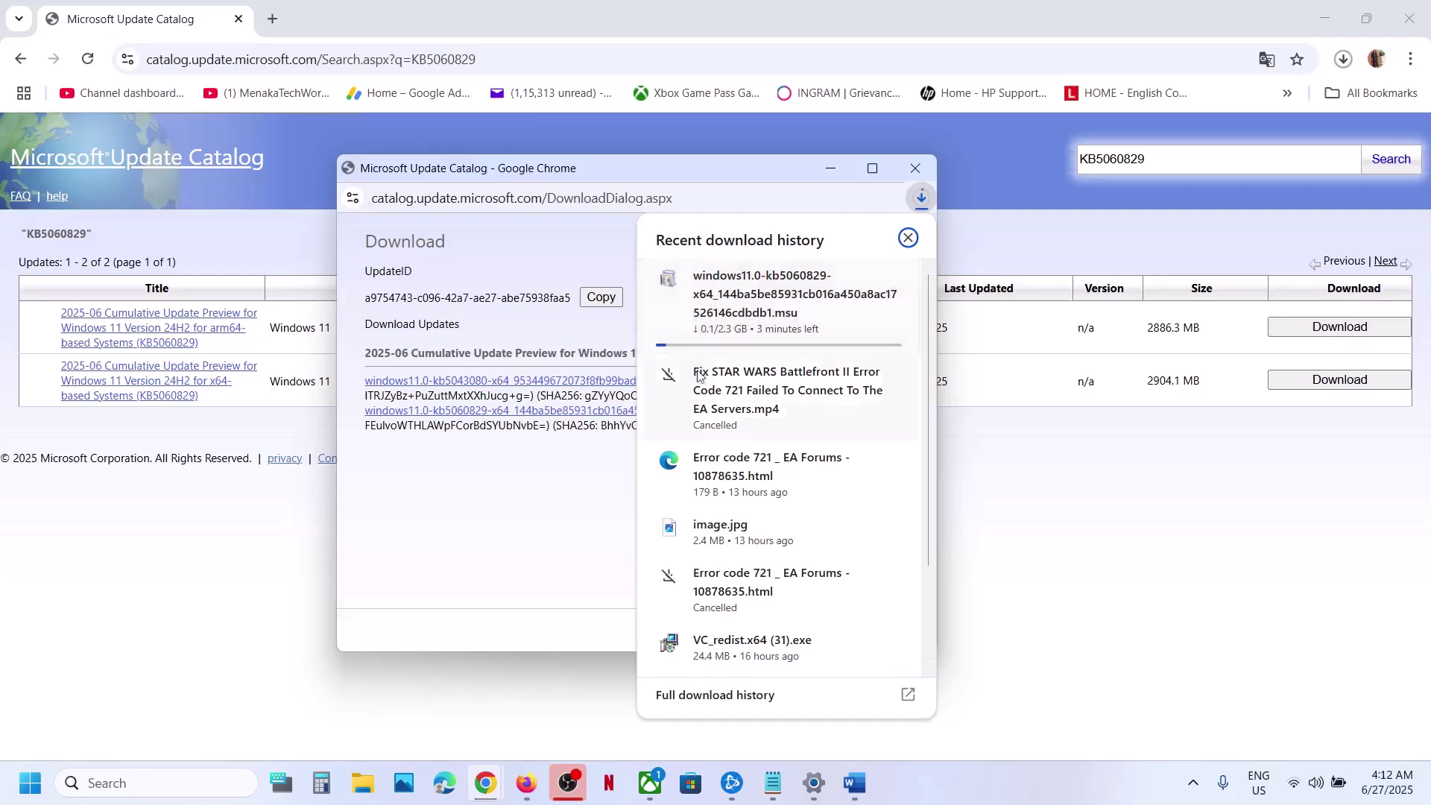
click(606, 470)
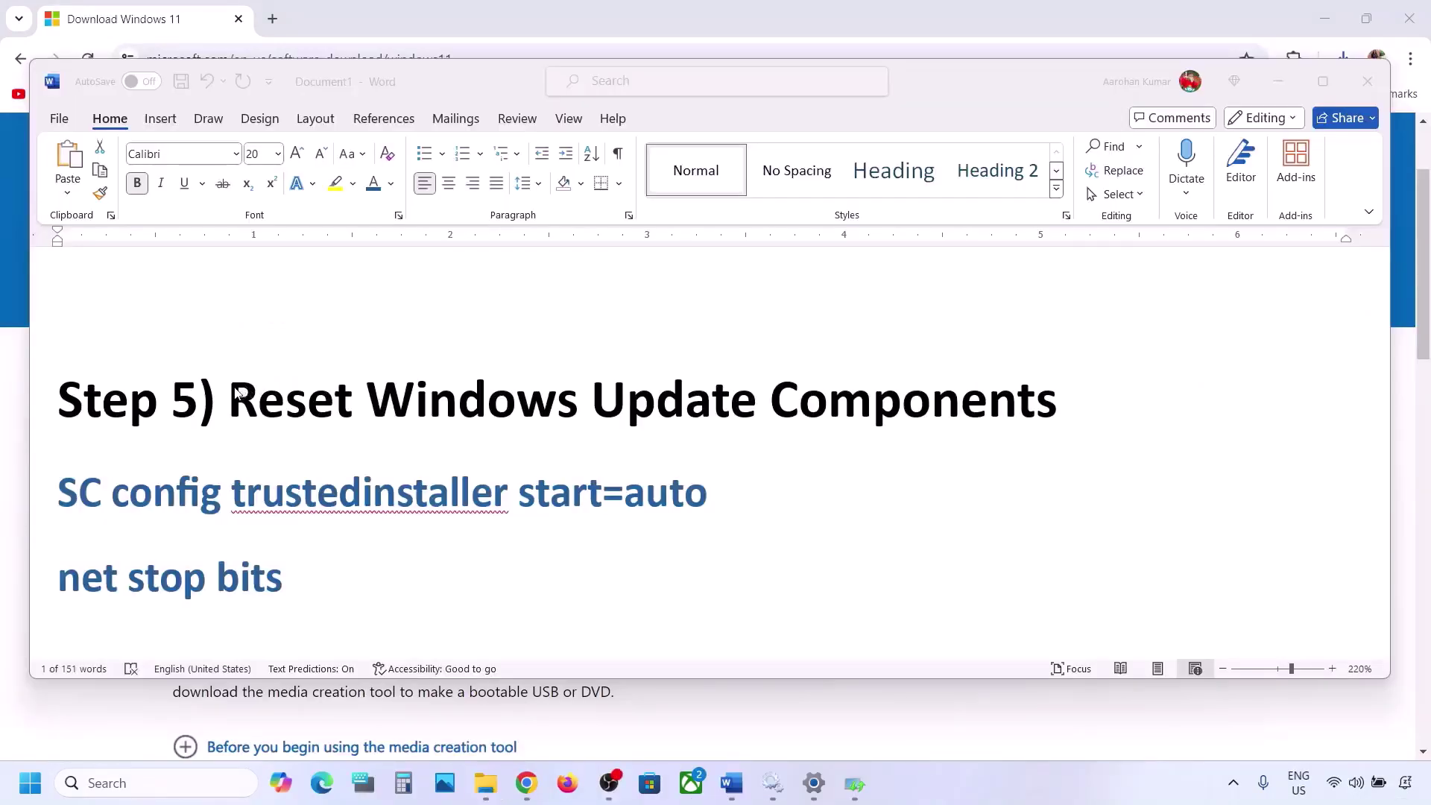
- Select and copy the reset command lines from SC config trustedinstaller start=auto to net start appidsvc
drag(235, 395, 1059, 398)
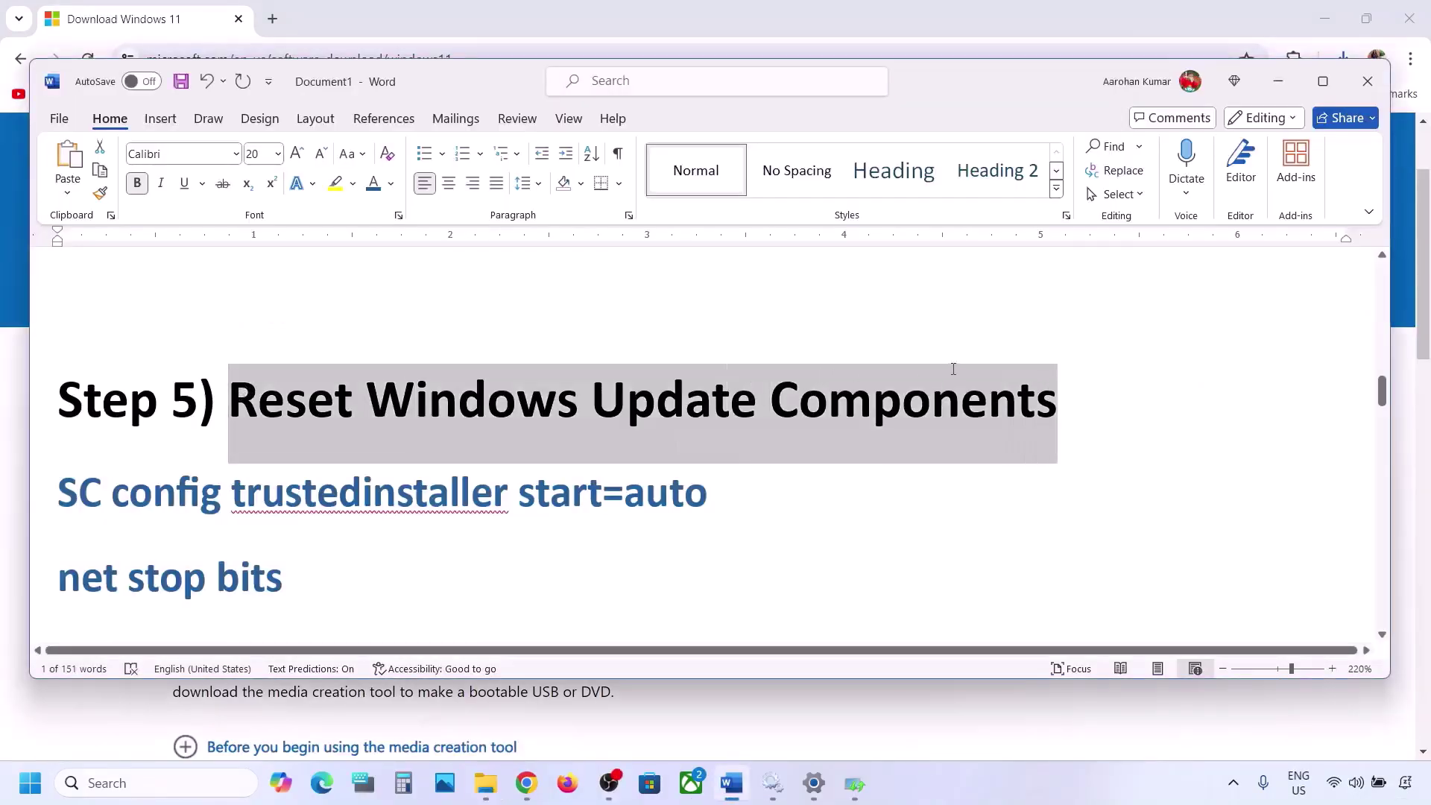
click(59, 489)
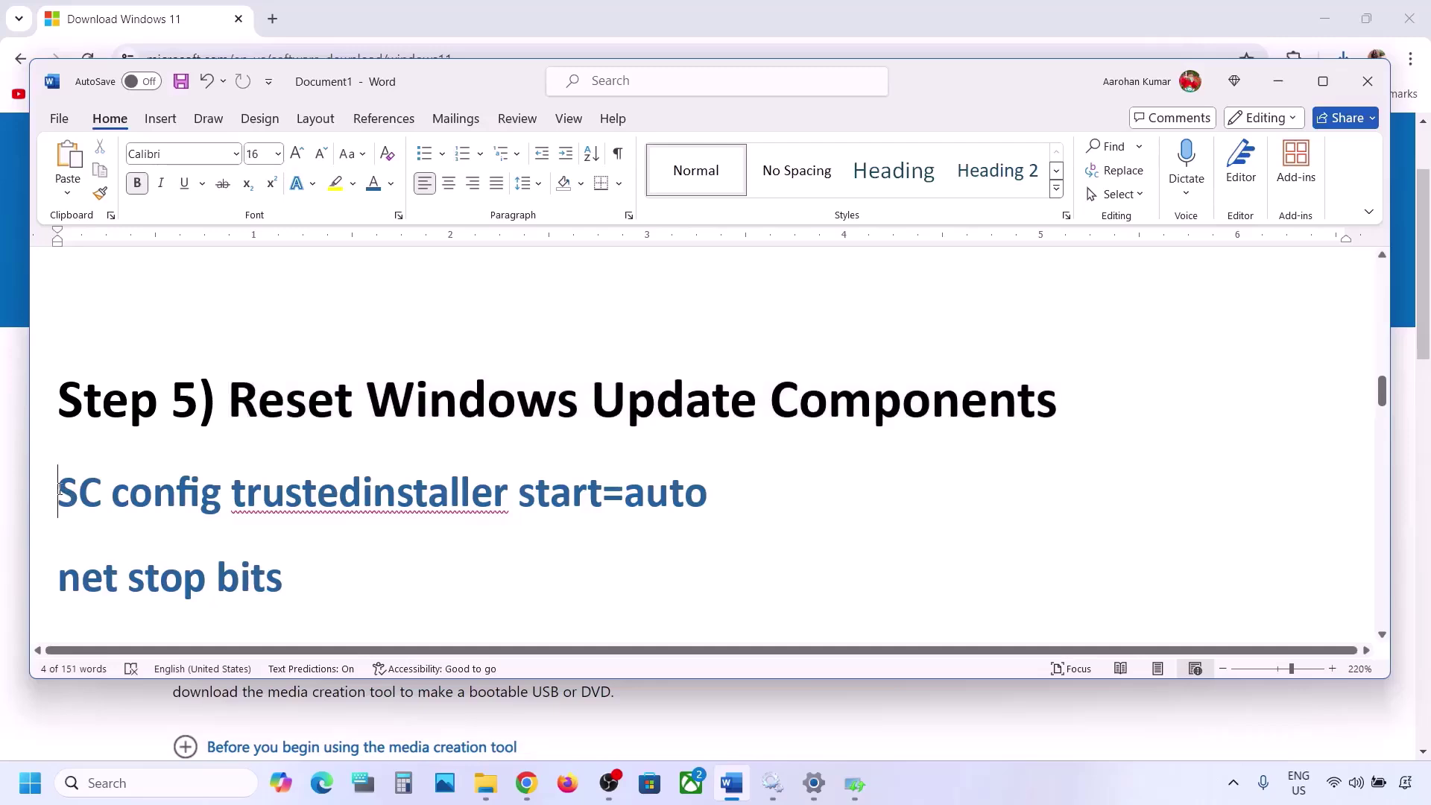
key(shift+Down)
key(shift+Down)
key(shift+Down)
key(shift+Down)
key(shift+Down)
key(shift+Down)
key(shift+Down)
key(shift+Down)
key(shift+Down)
key(shift+Down)
key(shift+Down)
key(shift+Down)
key(shift+Down)
key(shift+Down)
key(shift+Down)
key(shift+Down)
key(shift+Down)
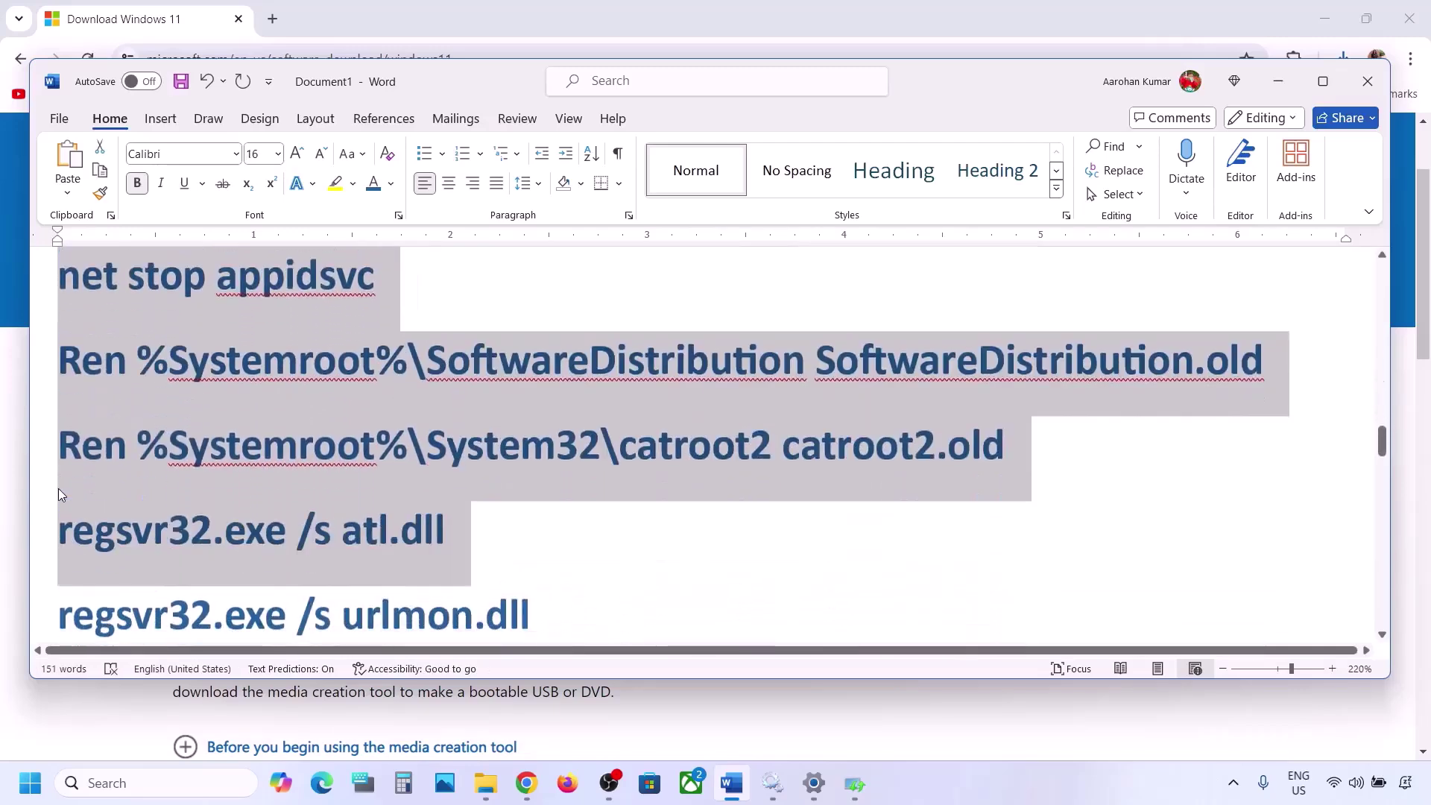
key(shift+Down)
key(shift+Down)
key(shift+Down)
key(shift+Down)
key(shift+Down)
key(shift+Down)
key(shift+Down)
key(shift+Down)
key(shift+Down)
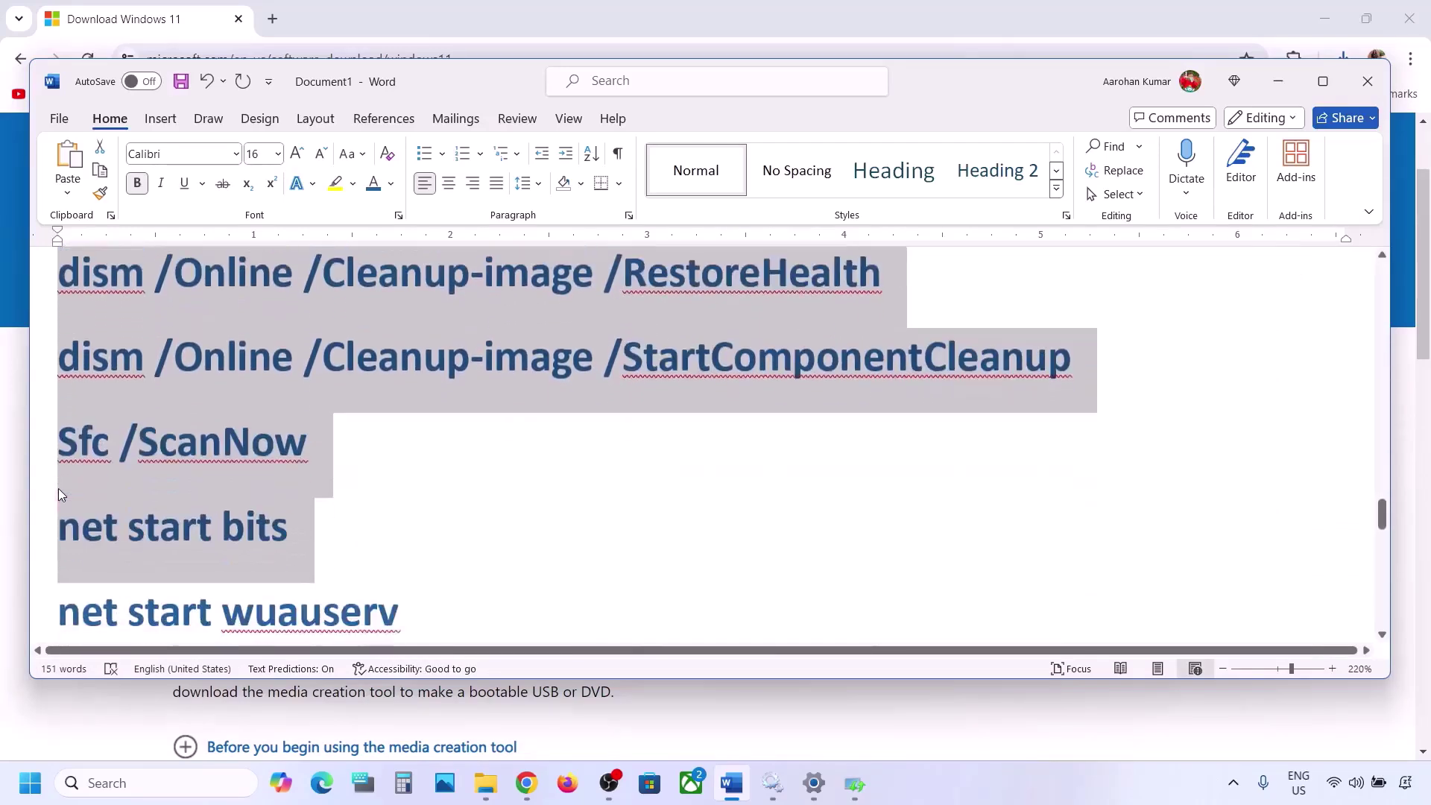
key(shift+Up)
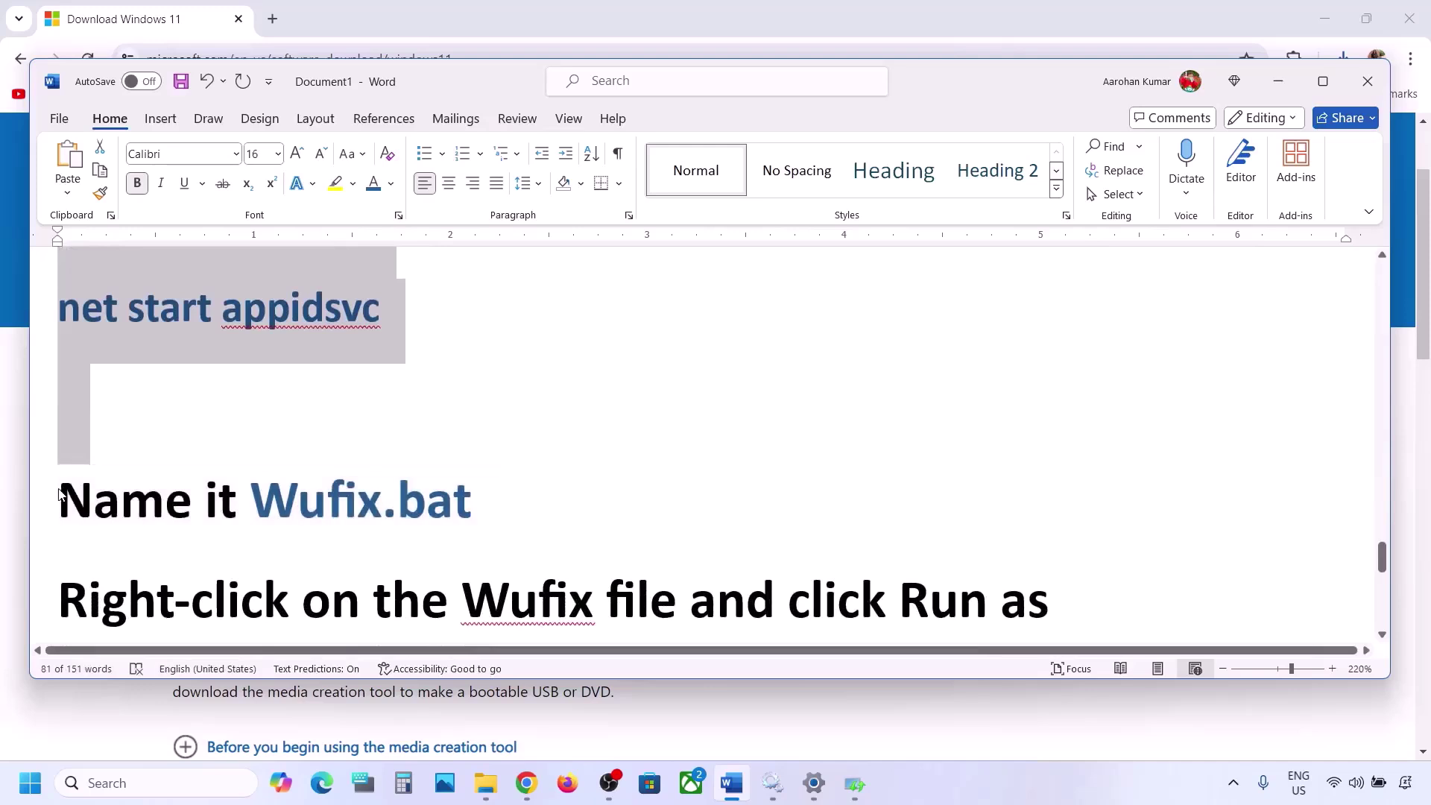
key(shift+Up)
scroll(215, 445, up, 1)
scroll(215, 445, up, 1)
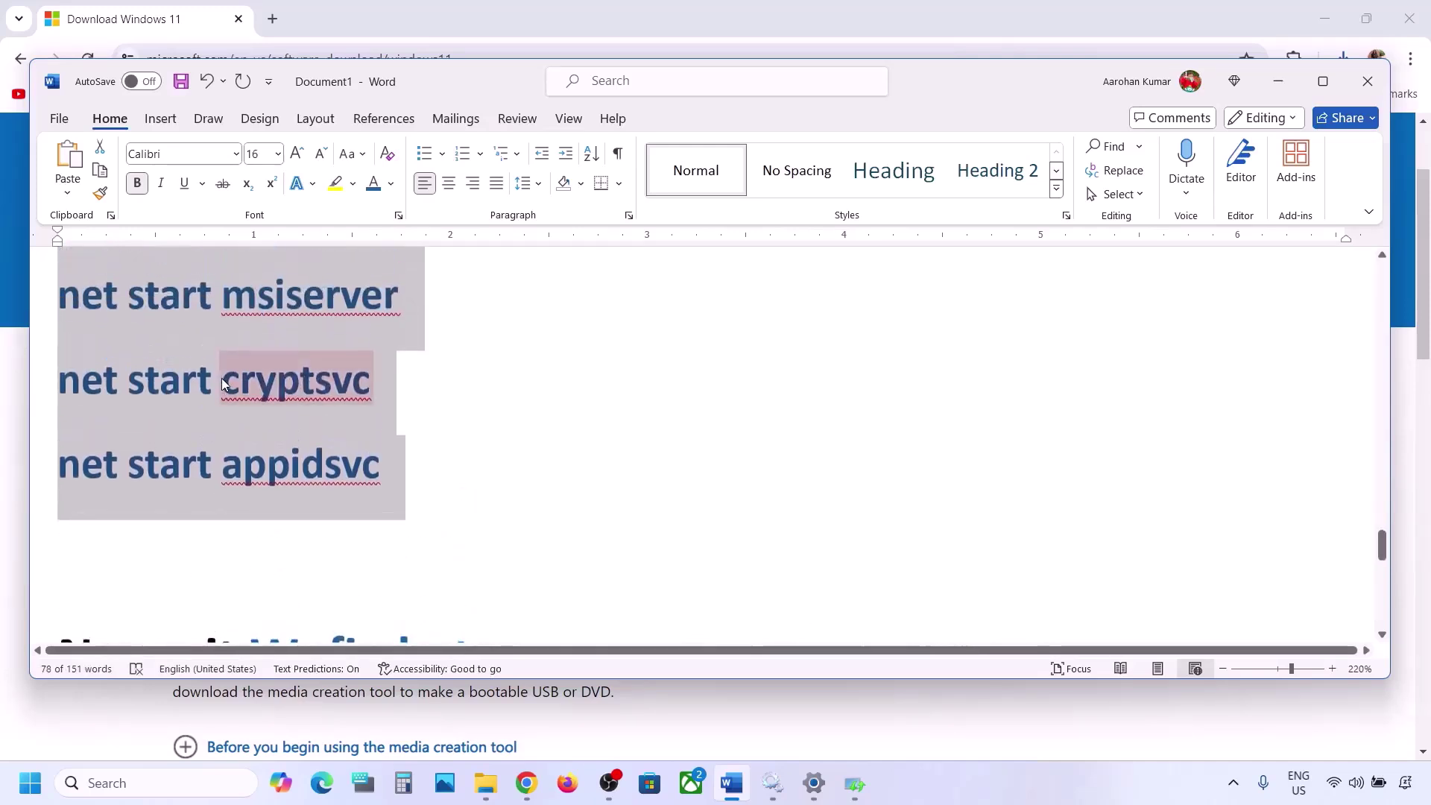
right_click(222, 378)
click(297, 458)
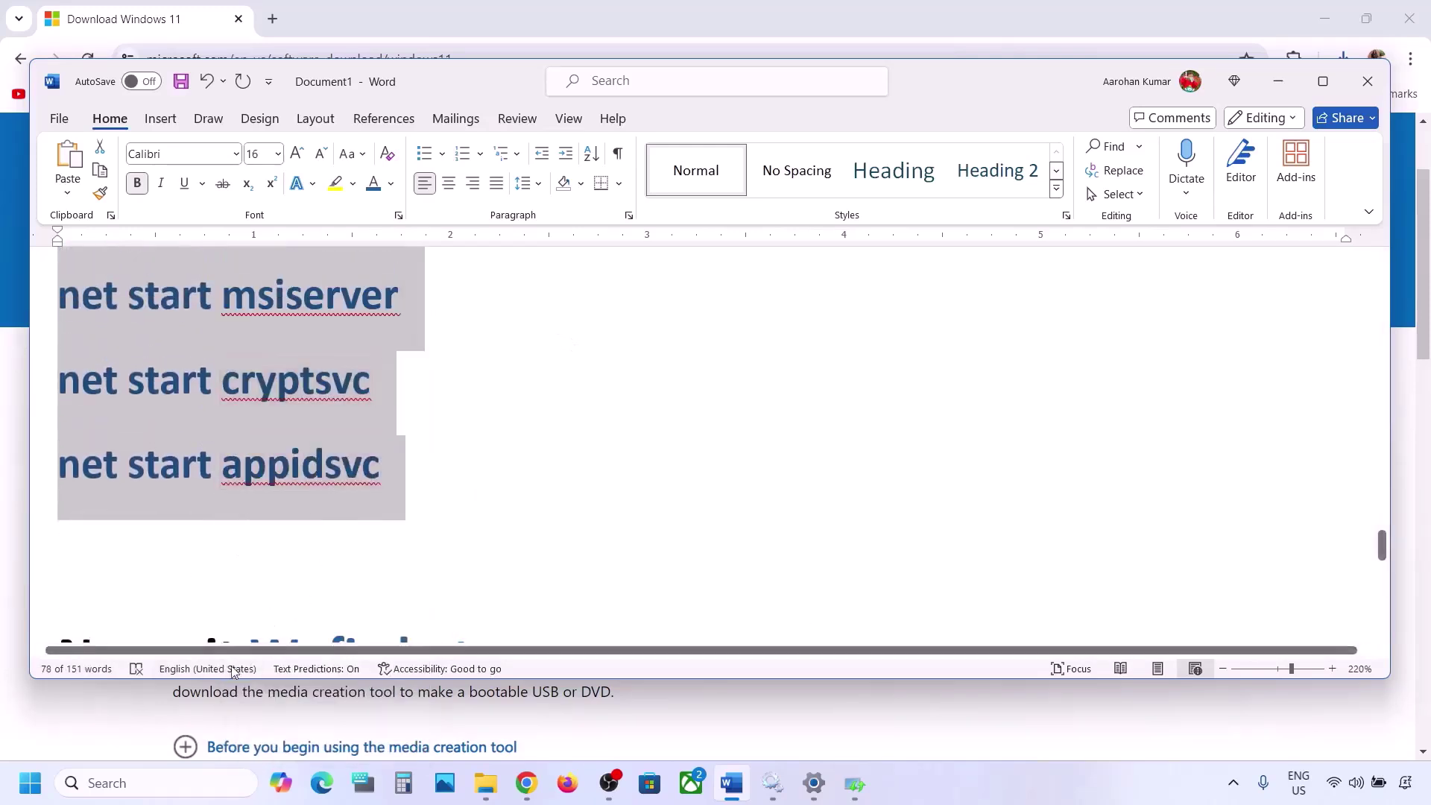
- Launch Notepad by searching 'note' in the taskbar search, then bring up its File menu
click(119, 784)
text(note)
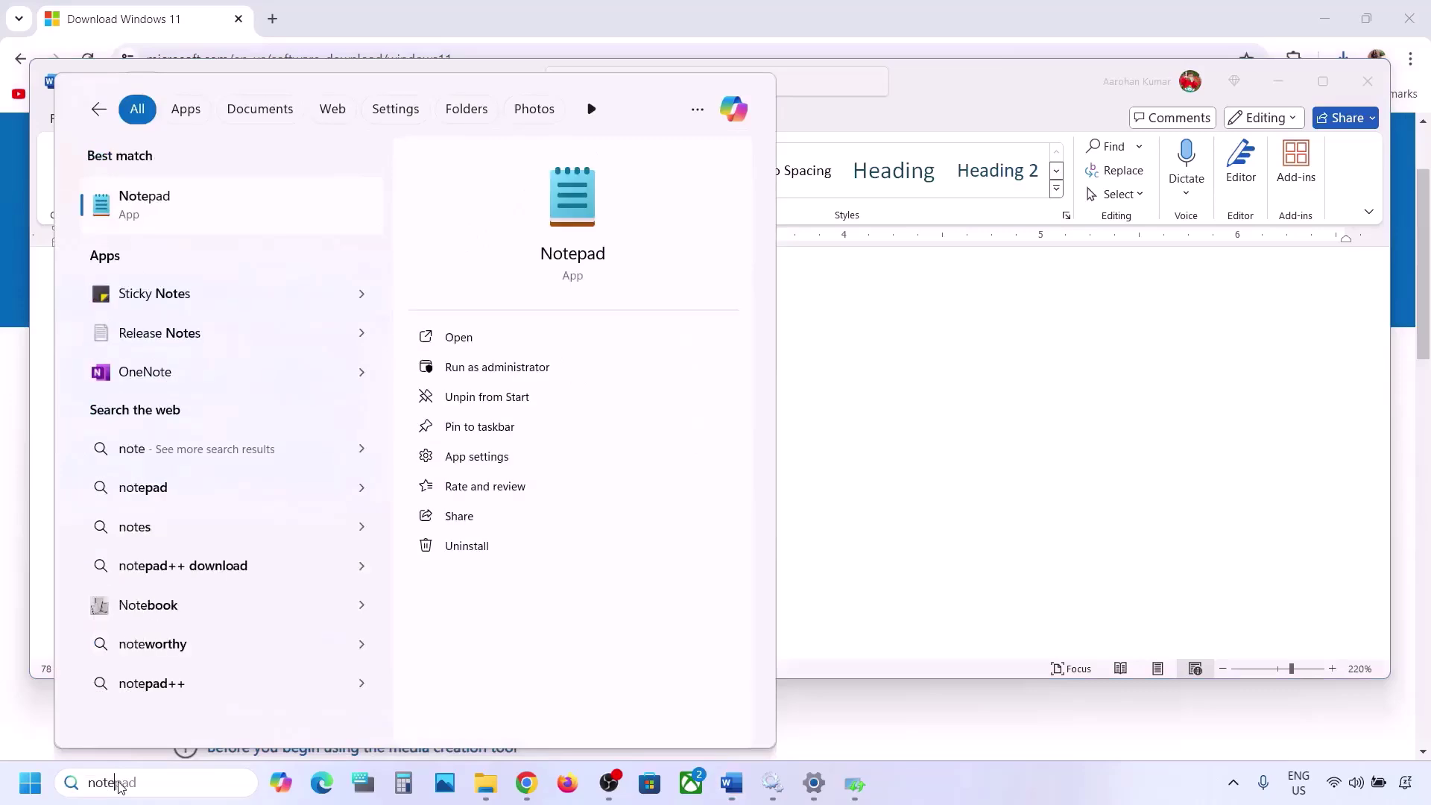
key(Return)
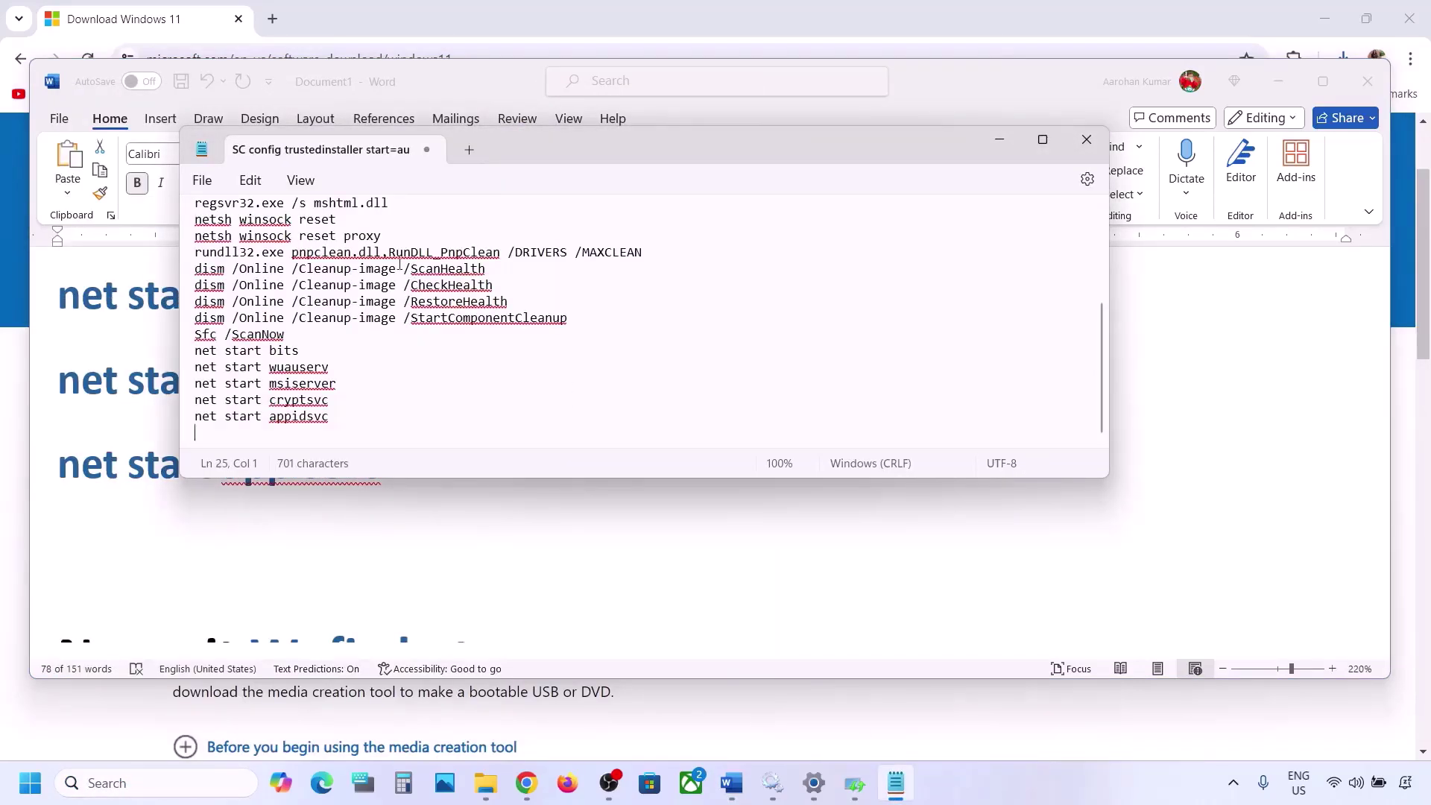
scroll(398, 264, up, 4)
click(202, 180)
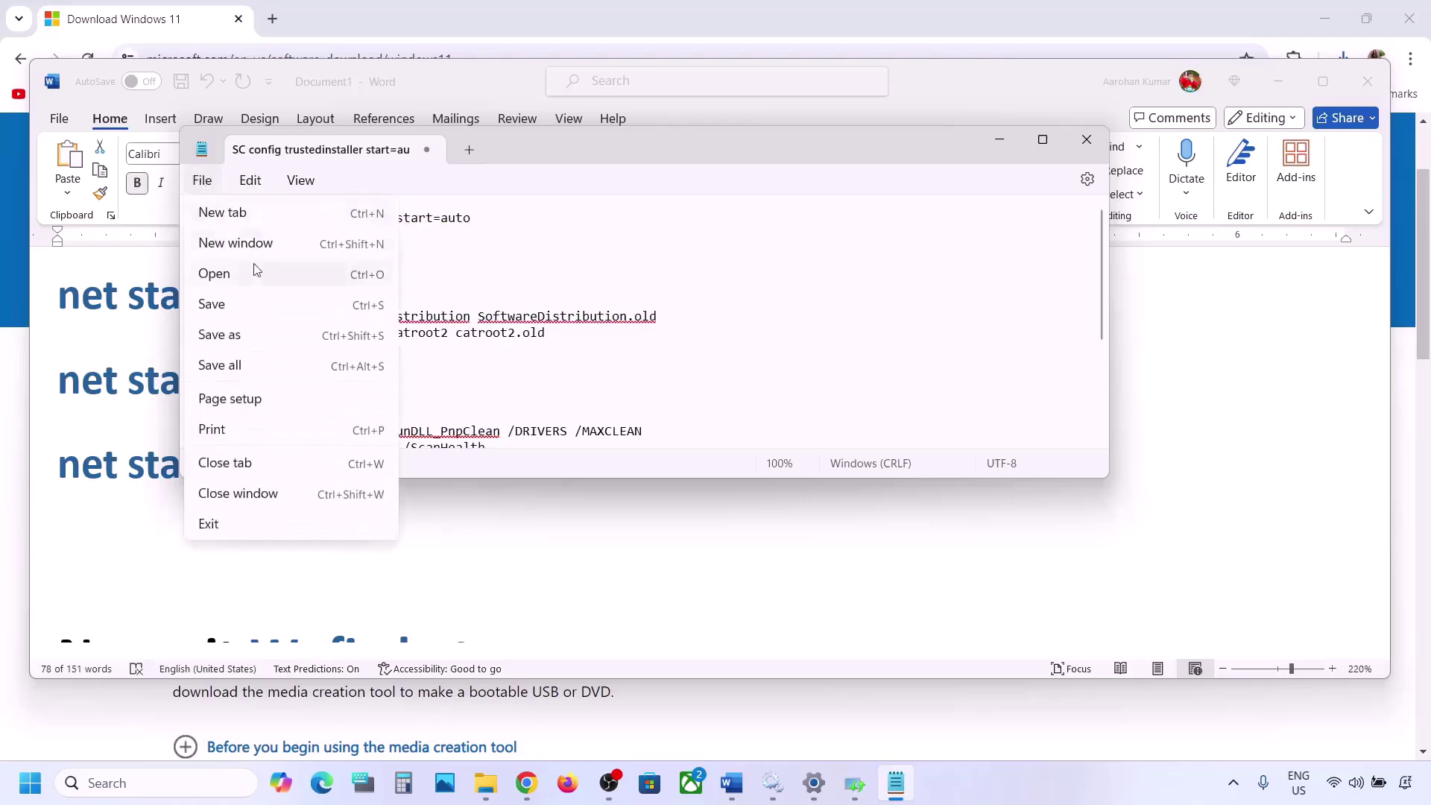
- Start Save As in Notepad and copy the Wufix.bat file name from the Word instructions
click(225, 311)
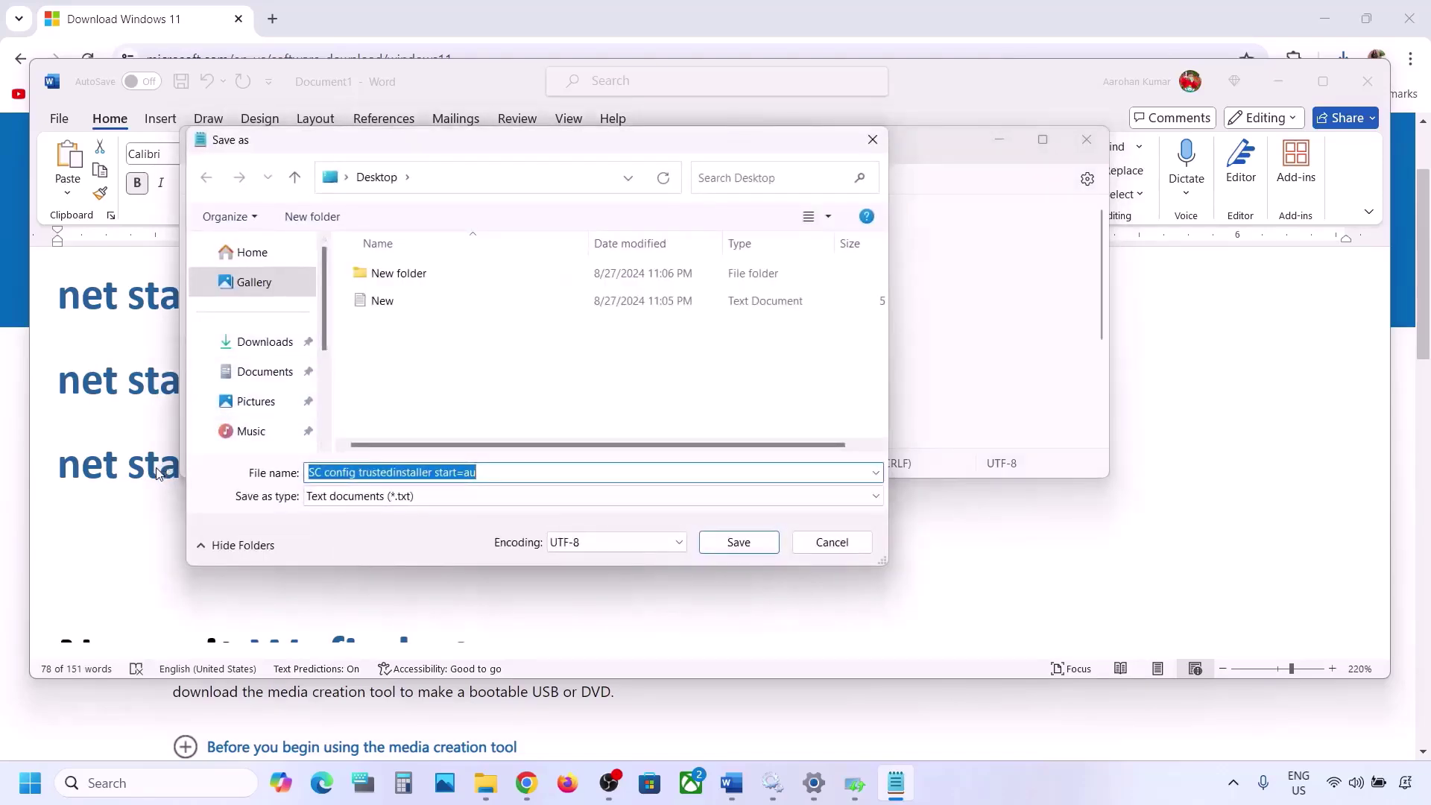
click(161, 470)
scroll(291, 419, down, 10)
scroll(290, 419, up, 1)
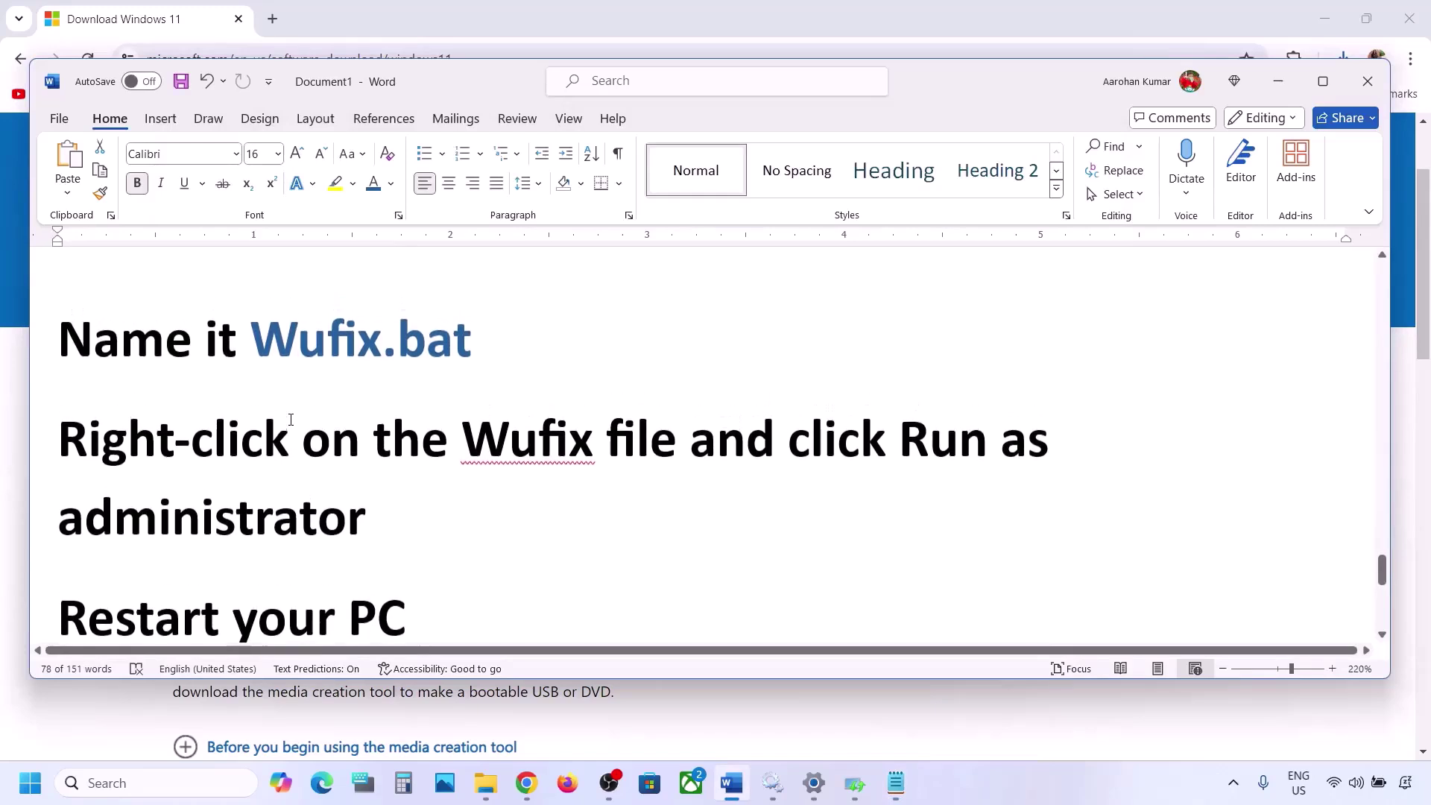
drag(486, 332, 311, 340)
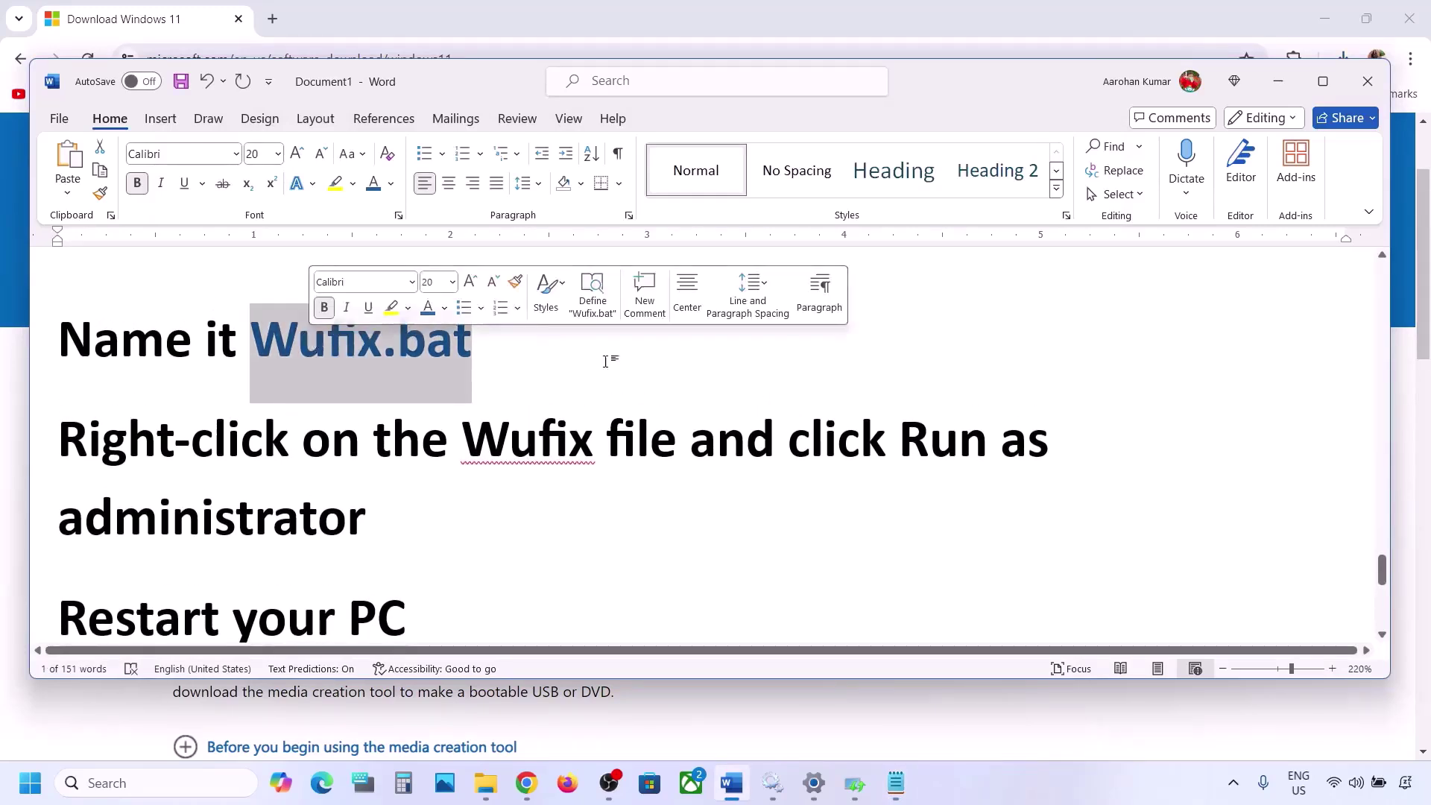
click(897, 784)
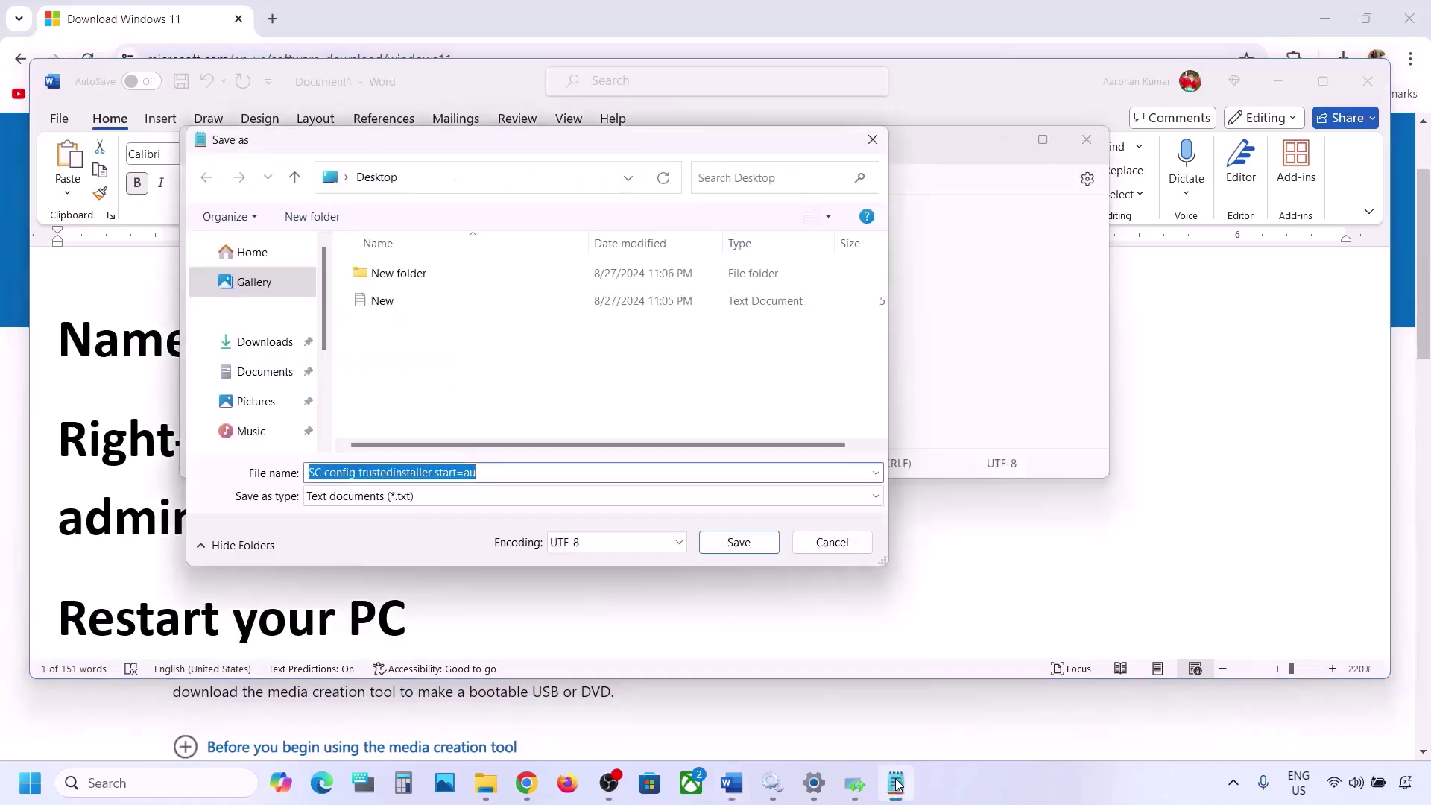
- Save the commands to the Desktop as Wufix.bat with All files type, then close Notepad
key(ctrl+v)
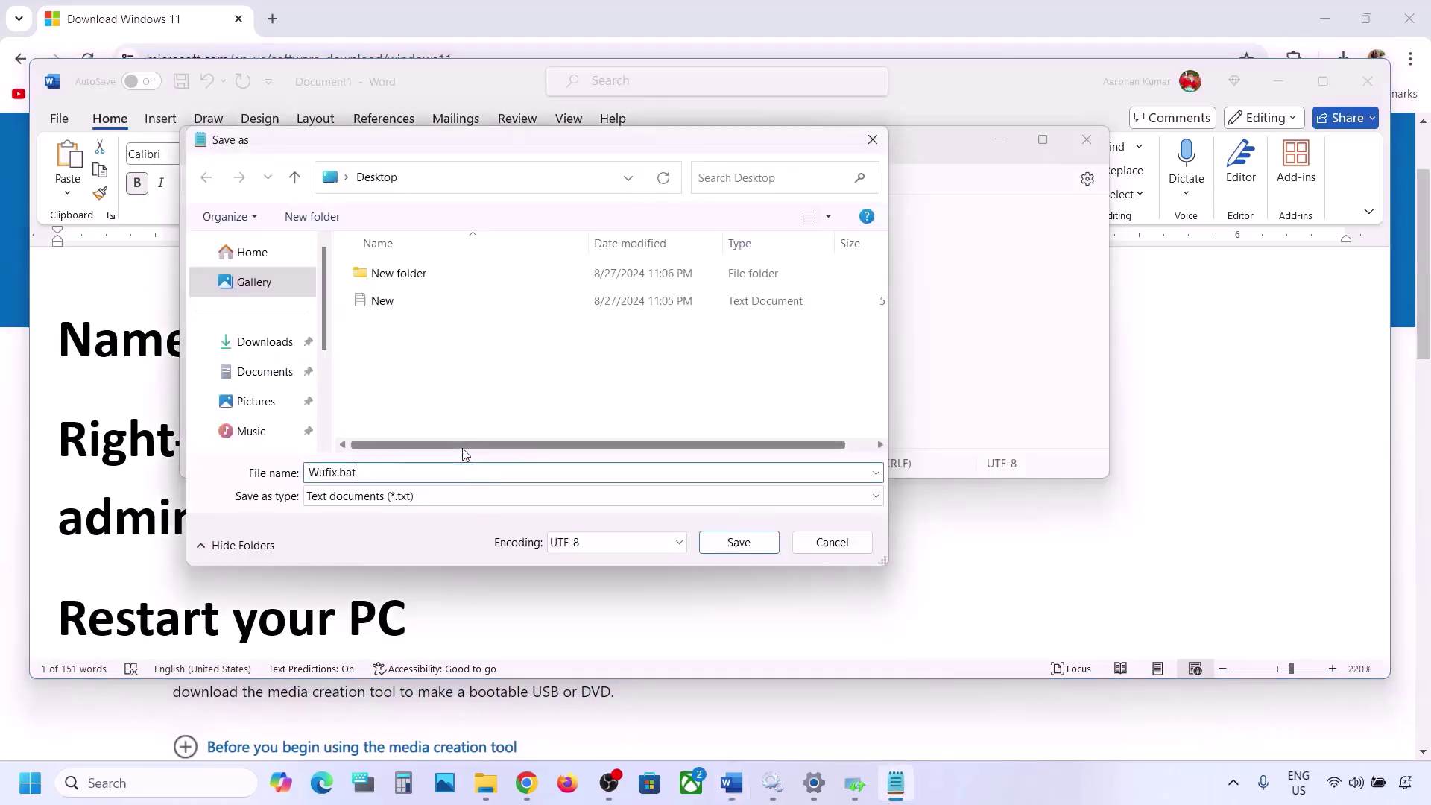
click(422, 498)
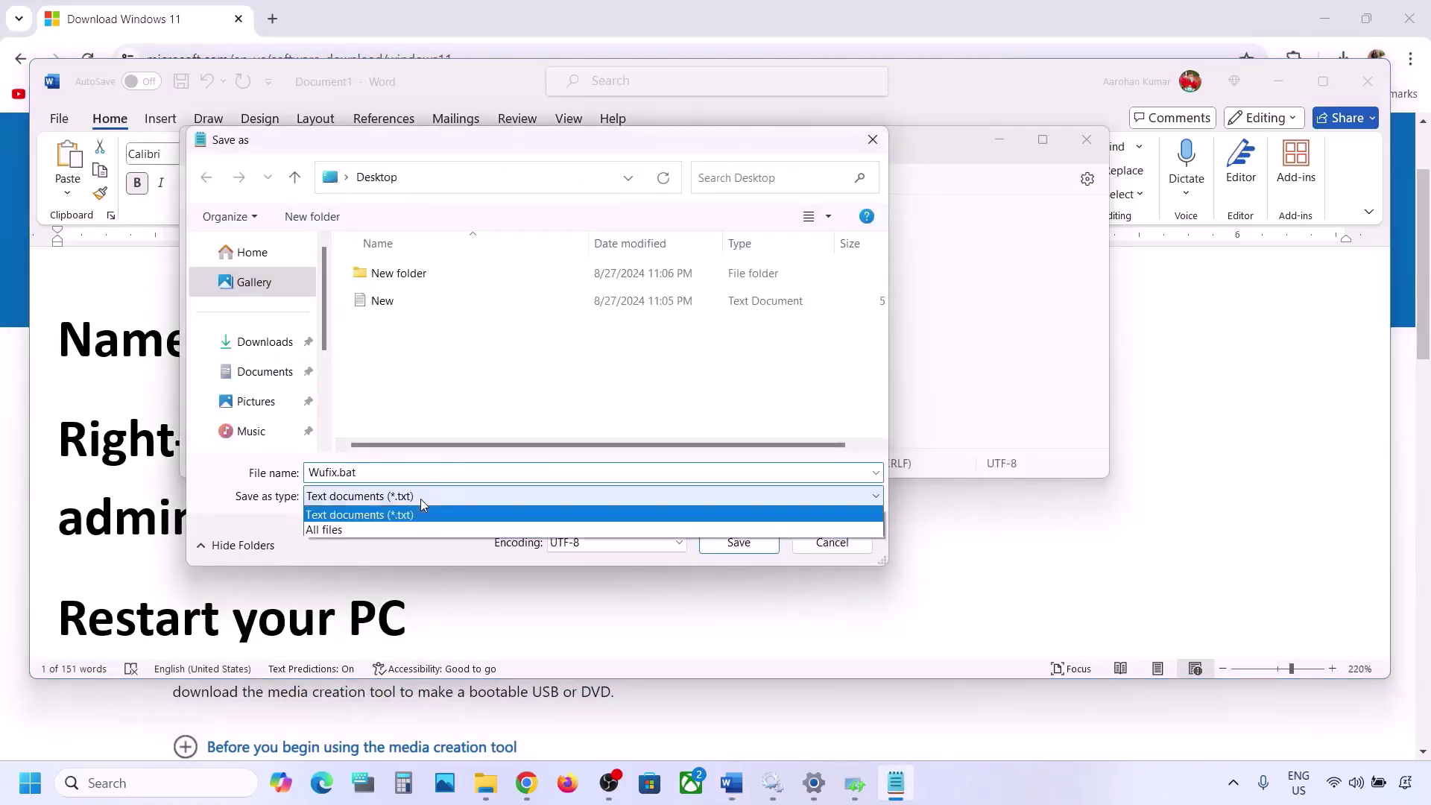
click(369, 531)
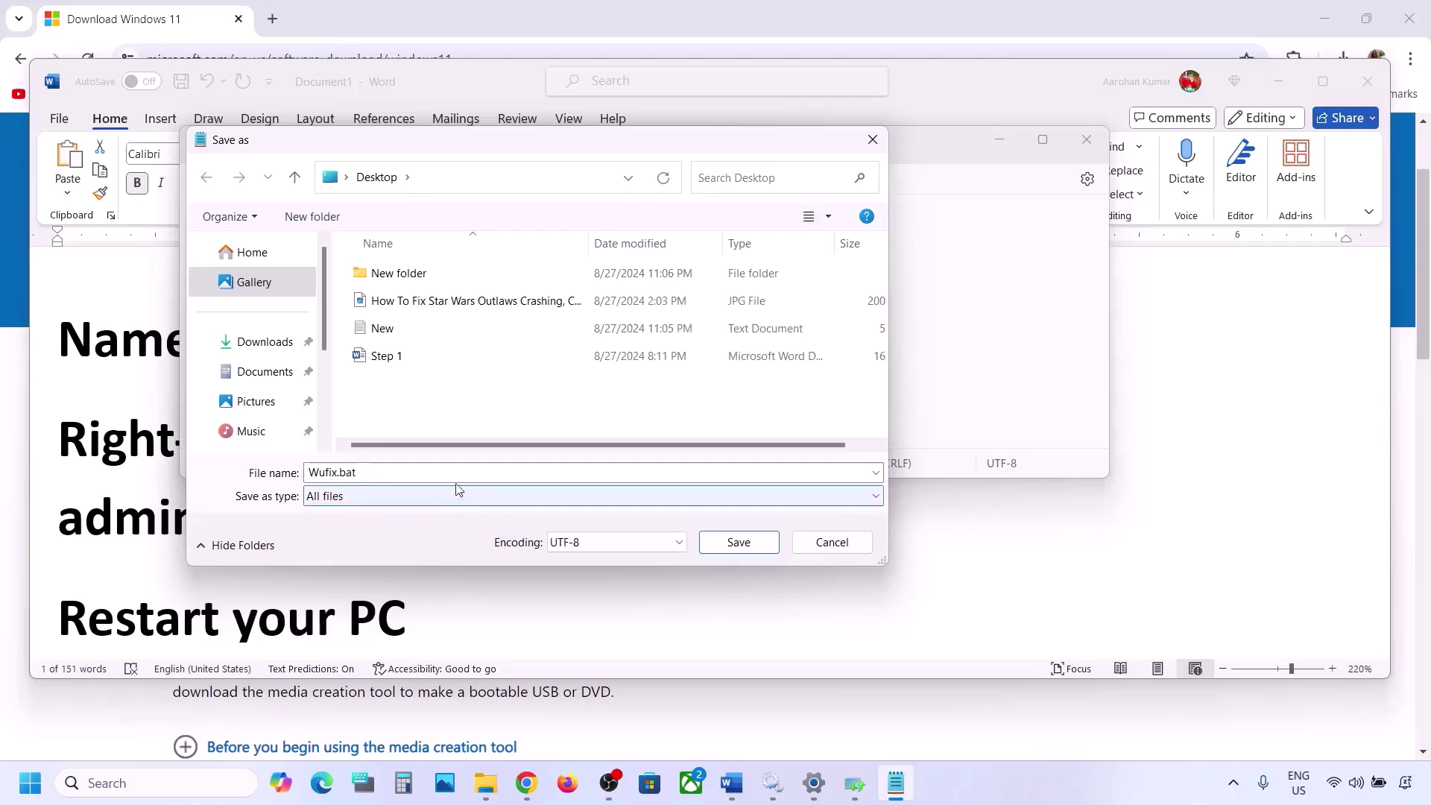
click(746, 550)
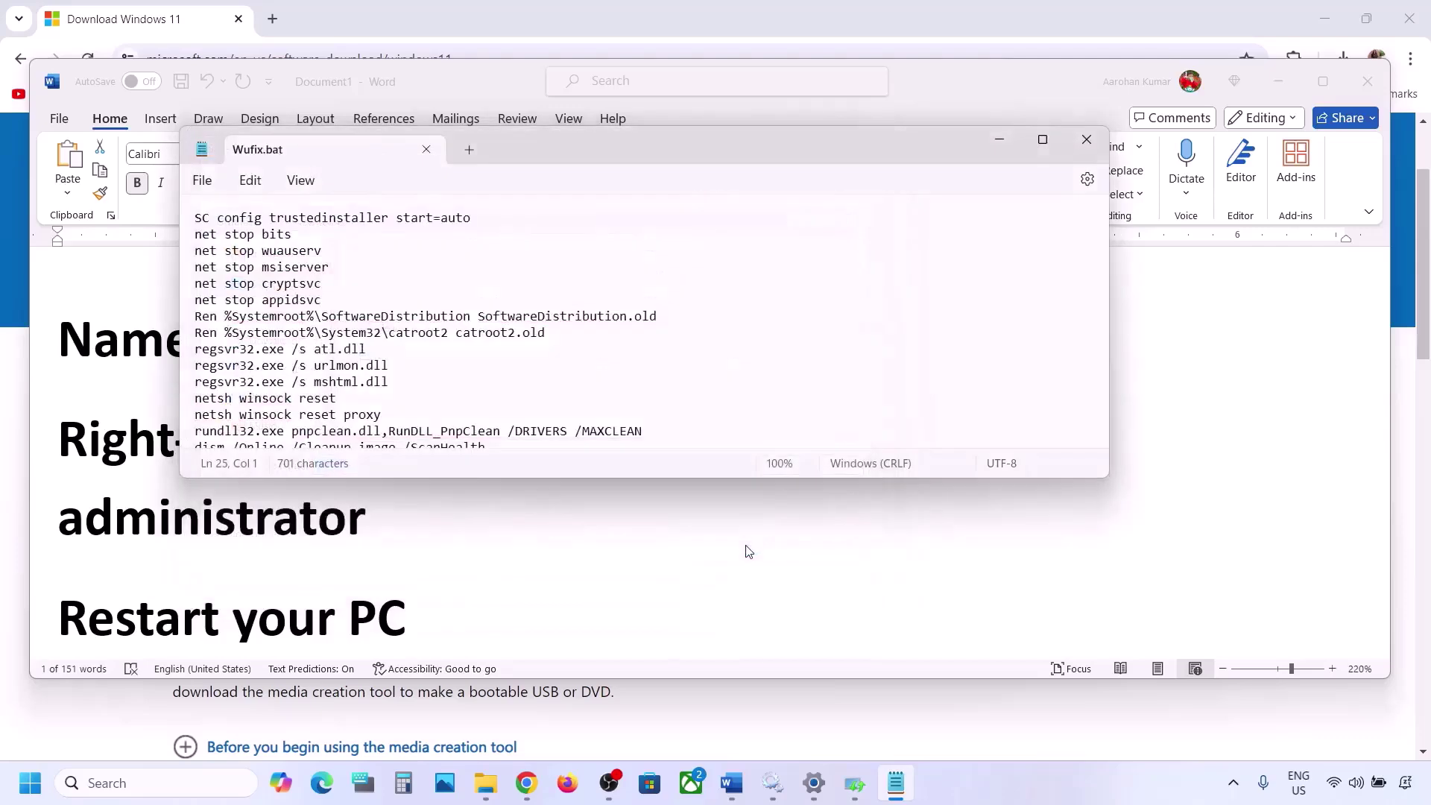
click(1090, 143)
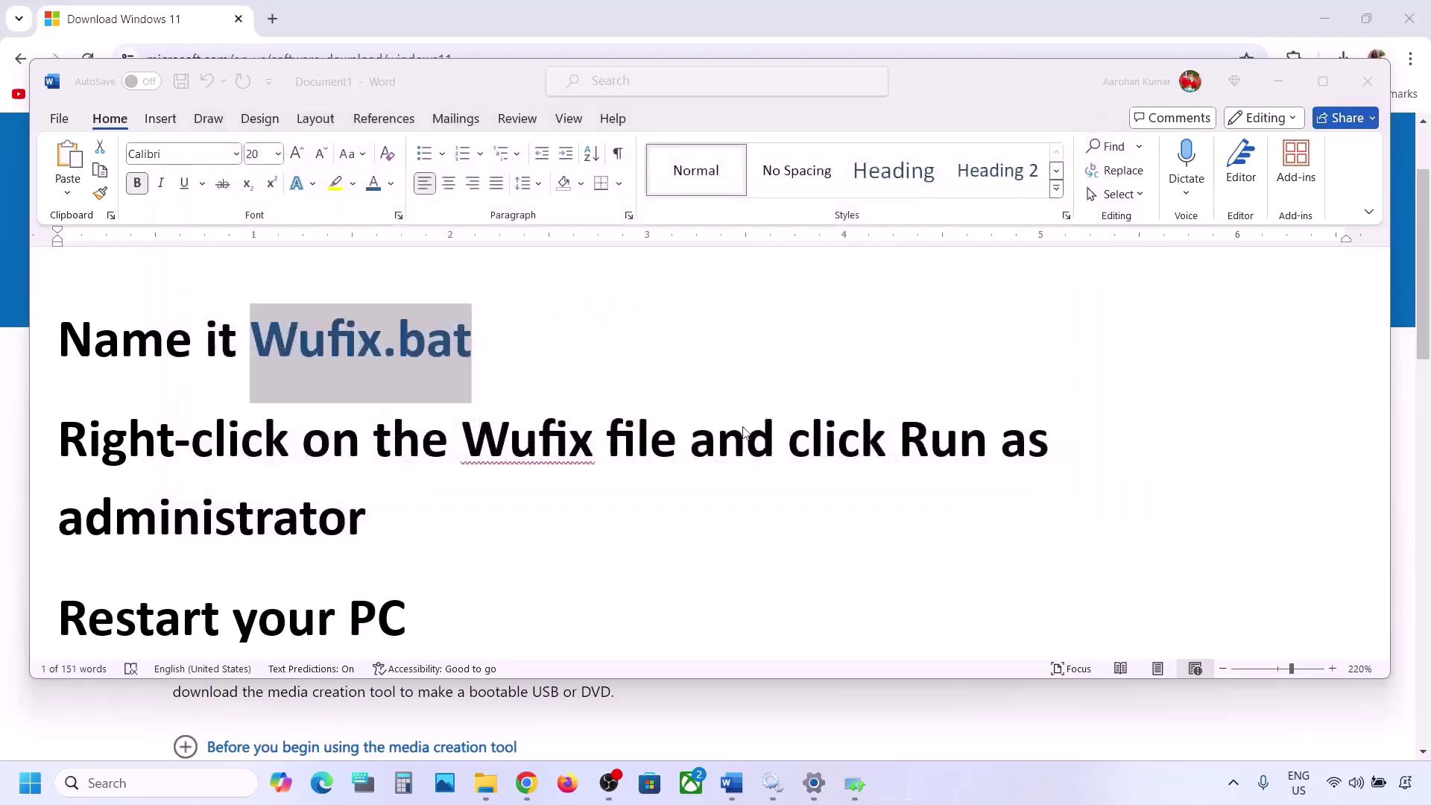
- Show the desktop with Win+D and close the completed Windows Update troubleshooter result
key(super+d)
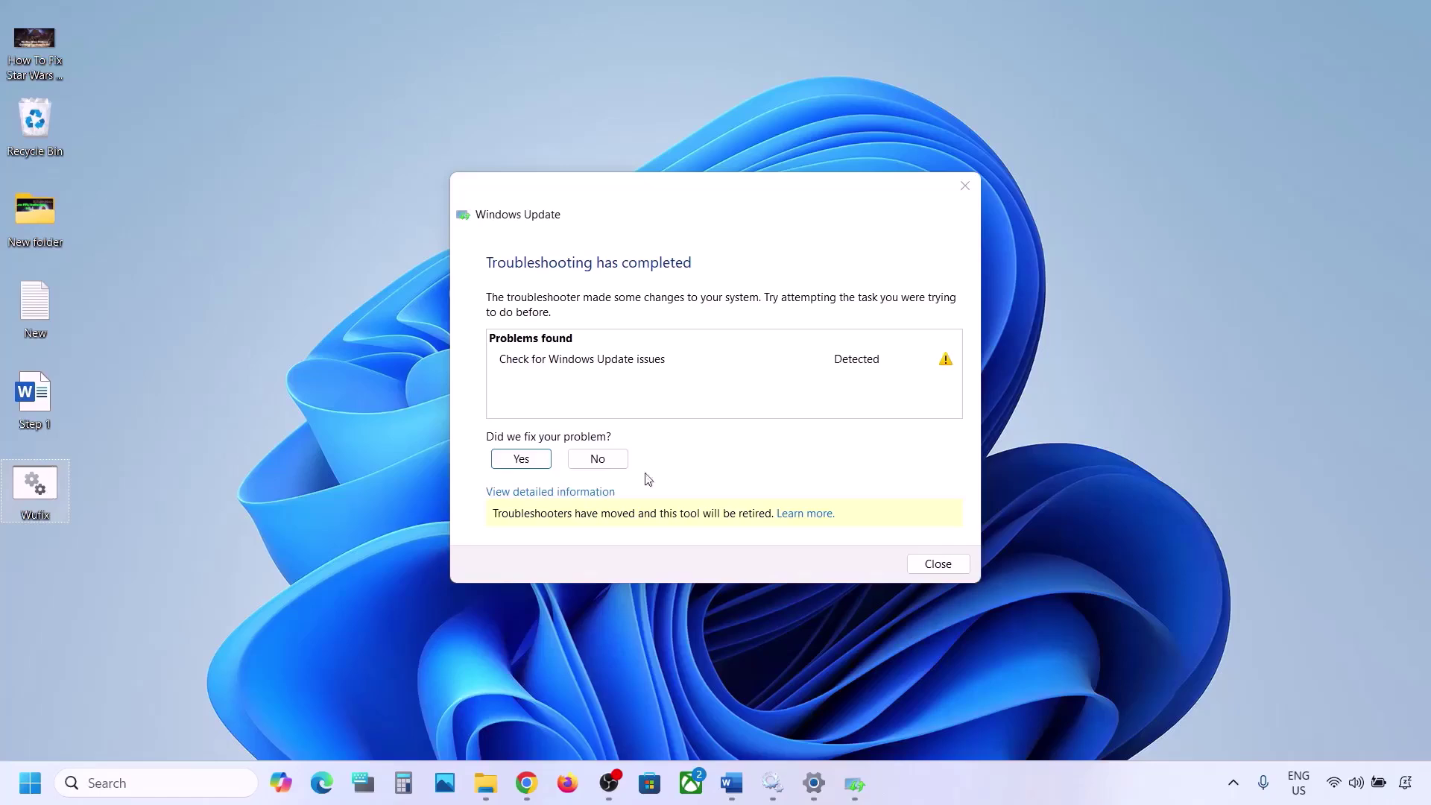
click(964, 186)
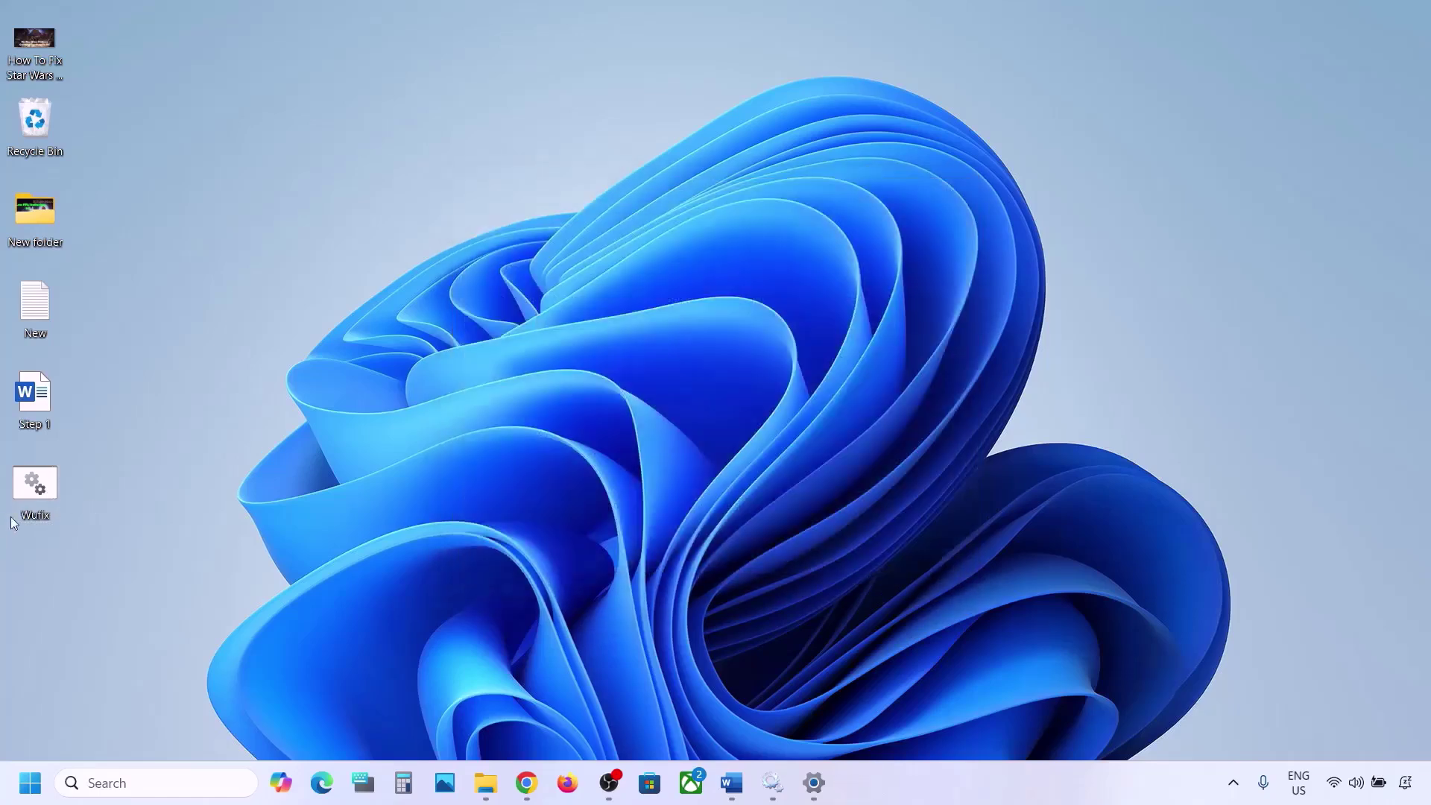
- Run the desktop Wufix.bat as administrator so its Winsock and DISM commands execute
right_click(41, 487)
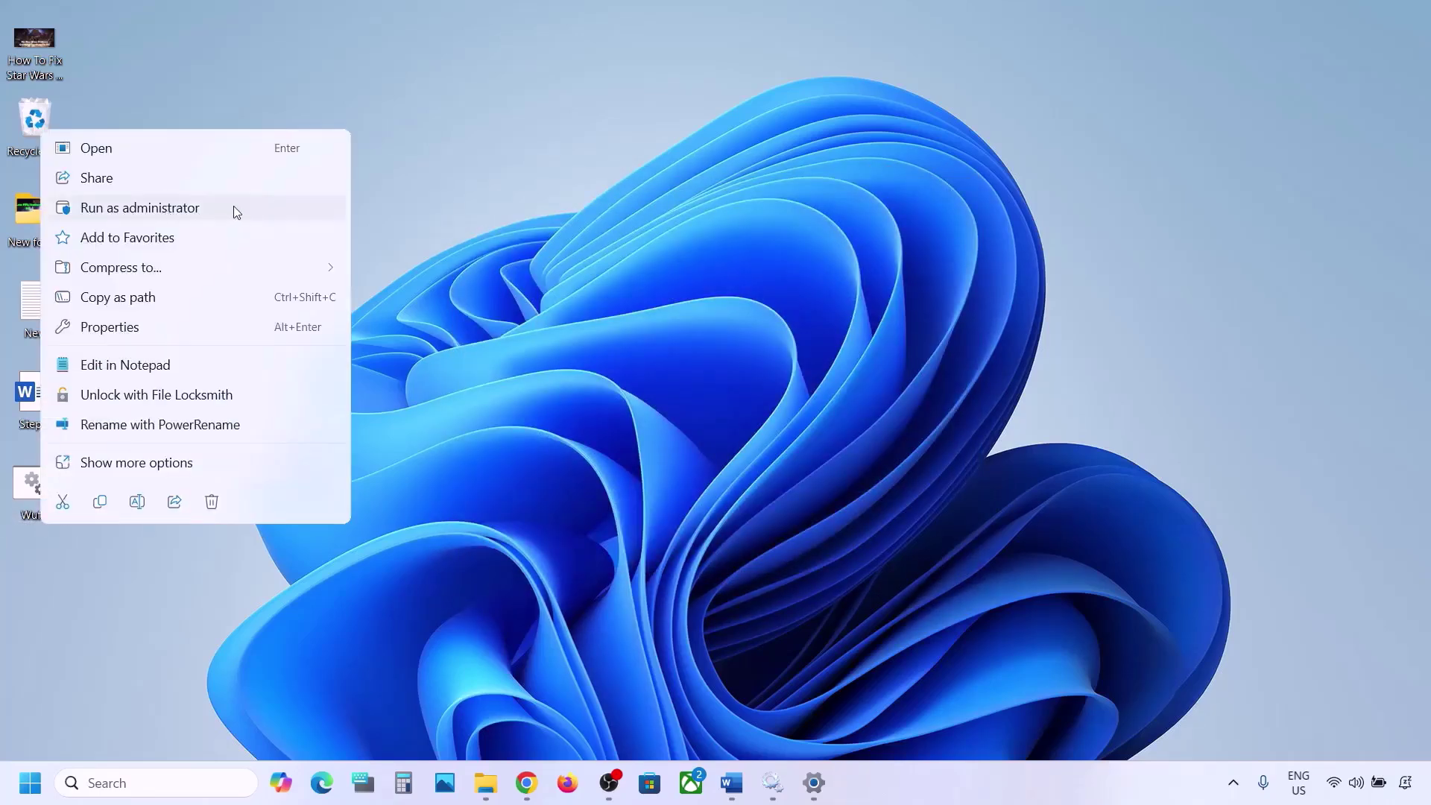
click(179, 212)
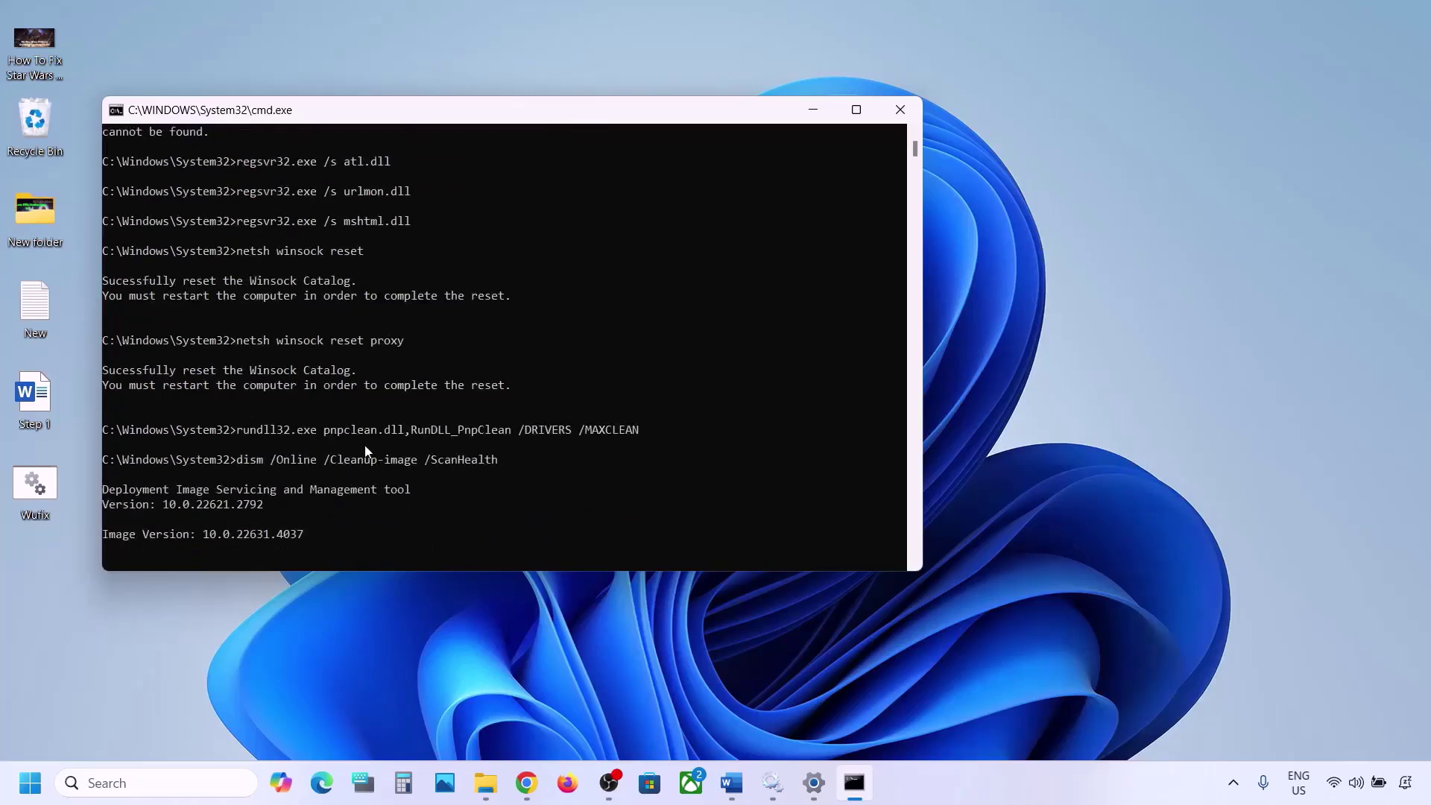
- Restart the PC from the Start menu's power options
click(30, 783)
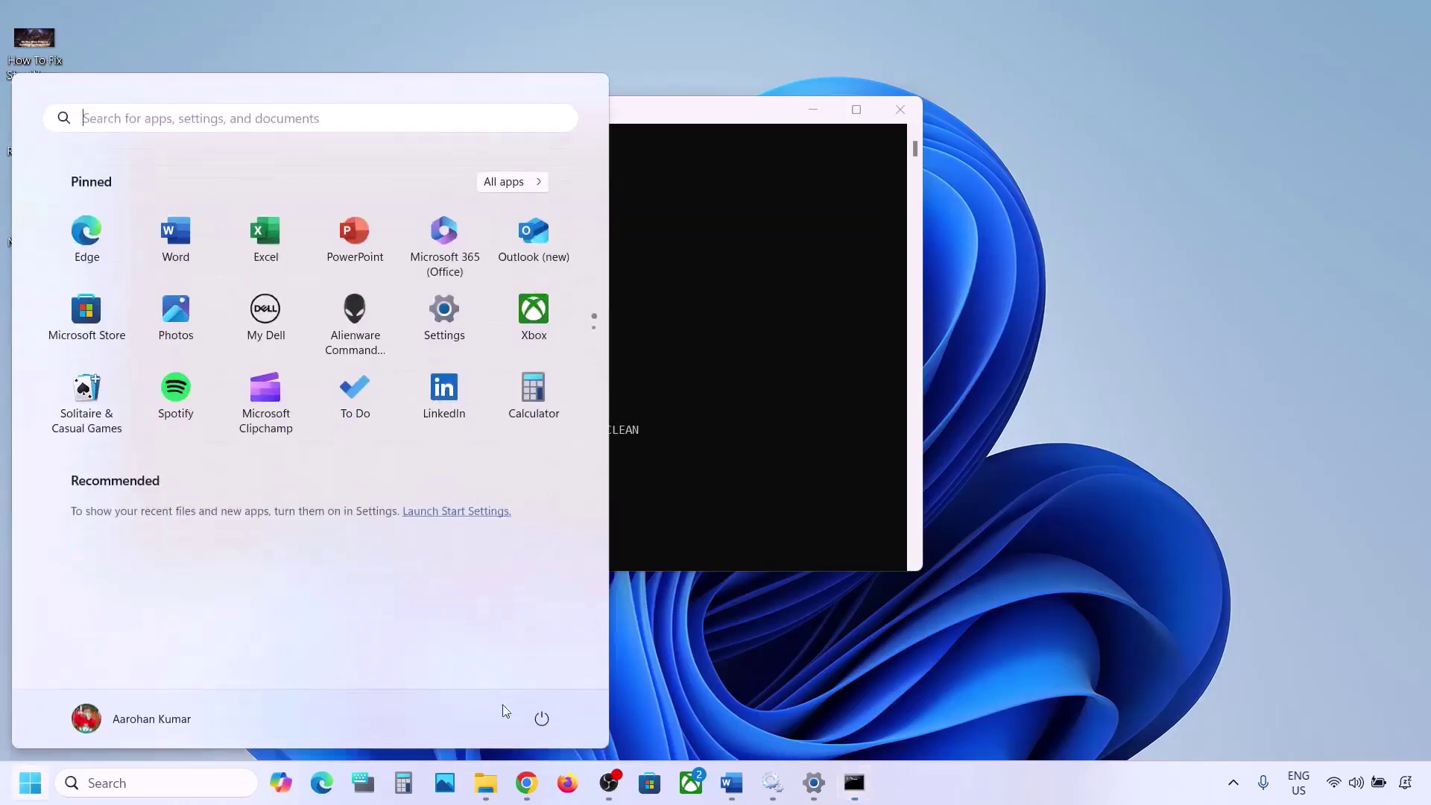
click(543, 718)
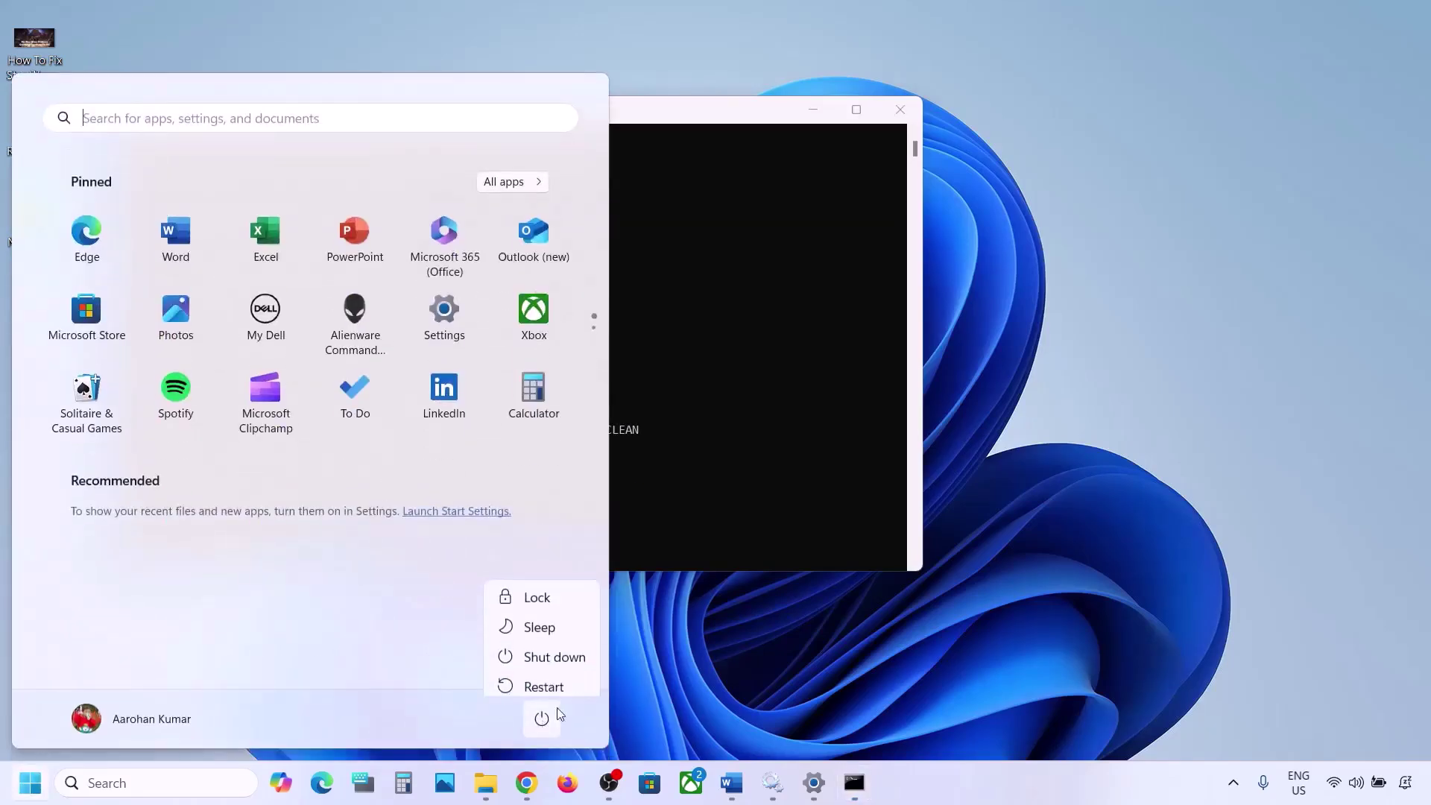
click(839, 391)
click(757, 376)
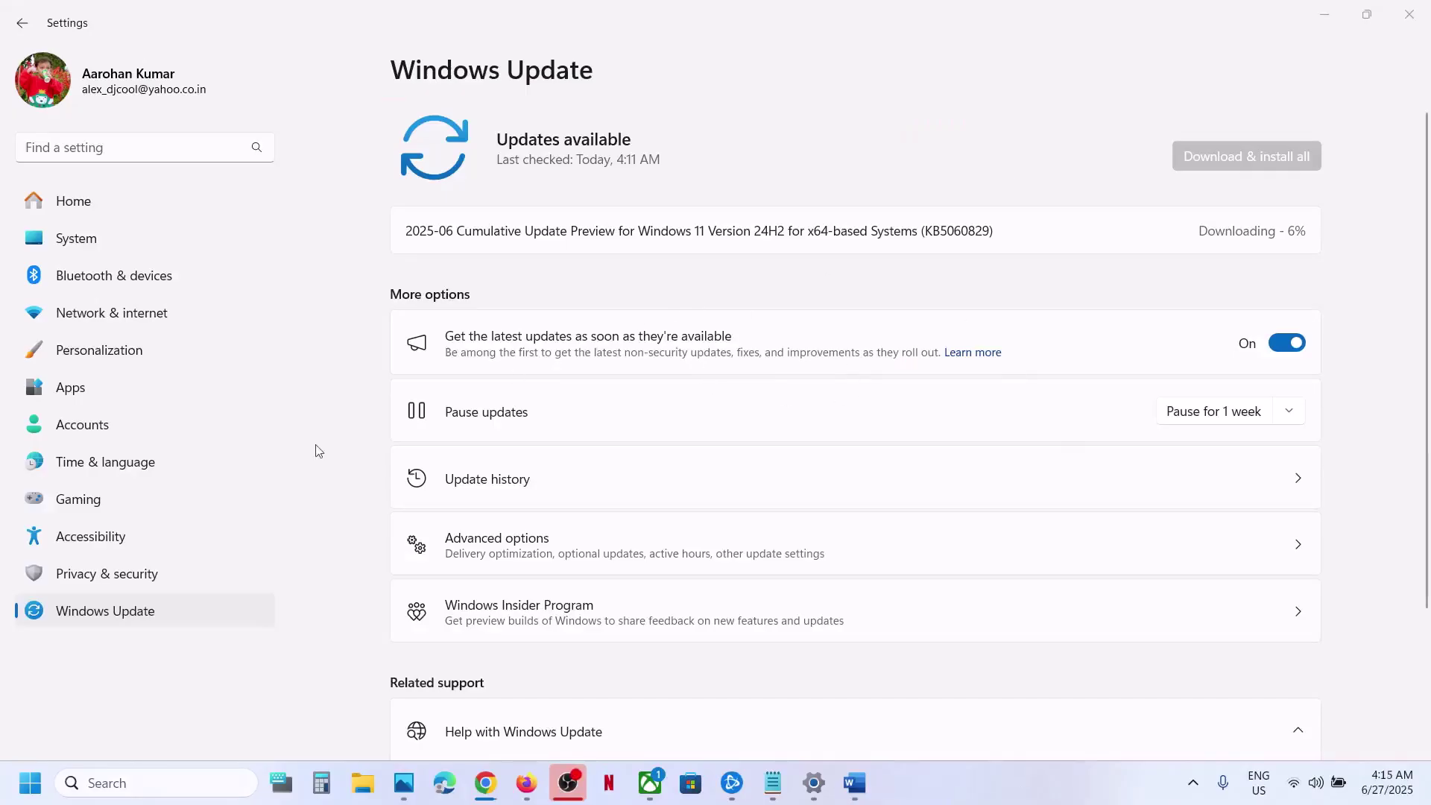
- Go from Windows Update via Advanced options to System > Recovery, then show the desktop
click(138, 616)
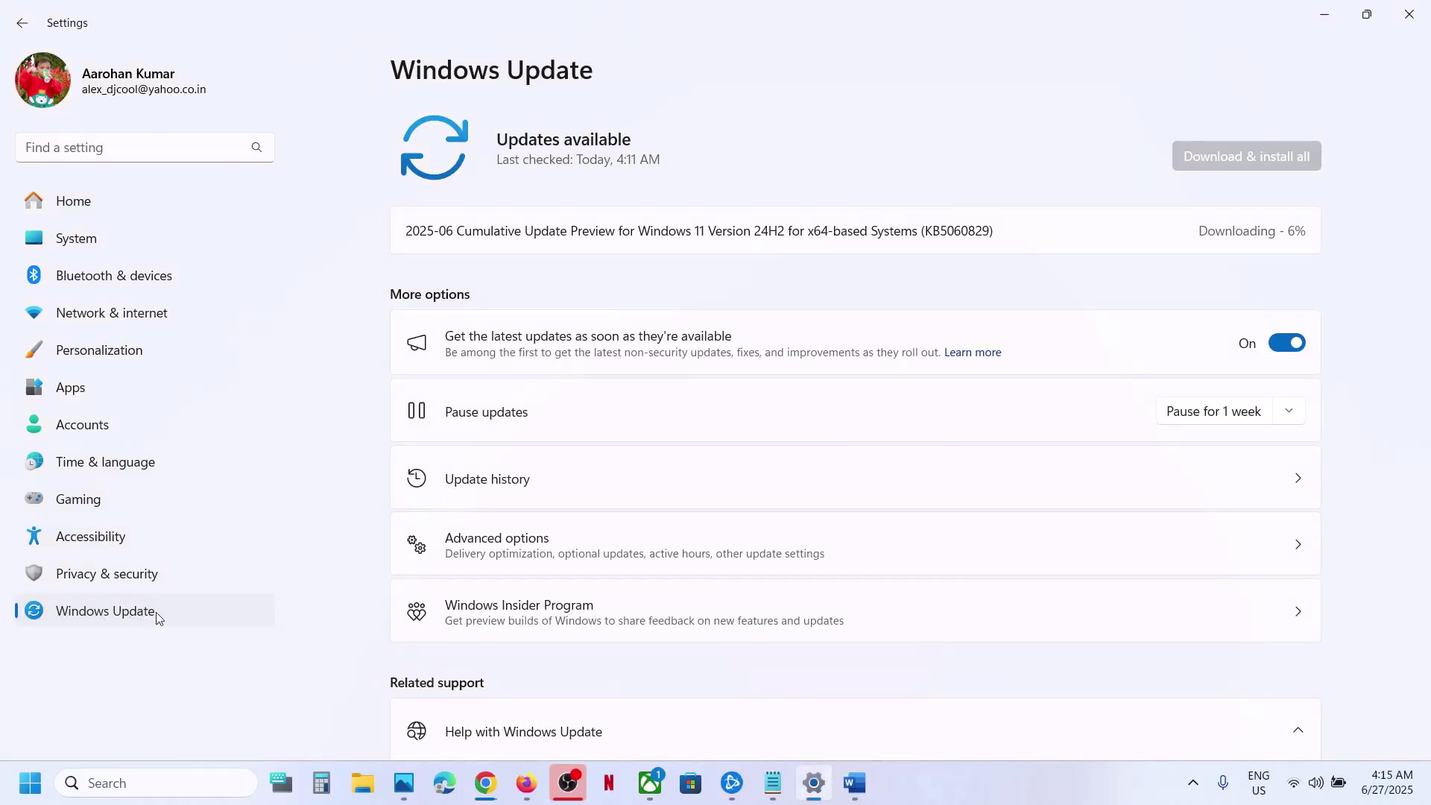
scroll(486, 566, down, 2)
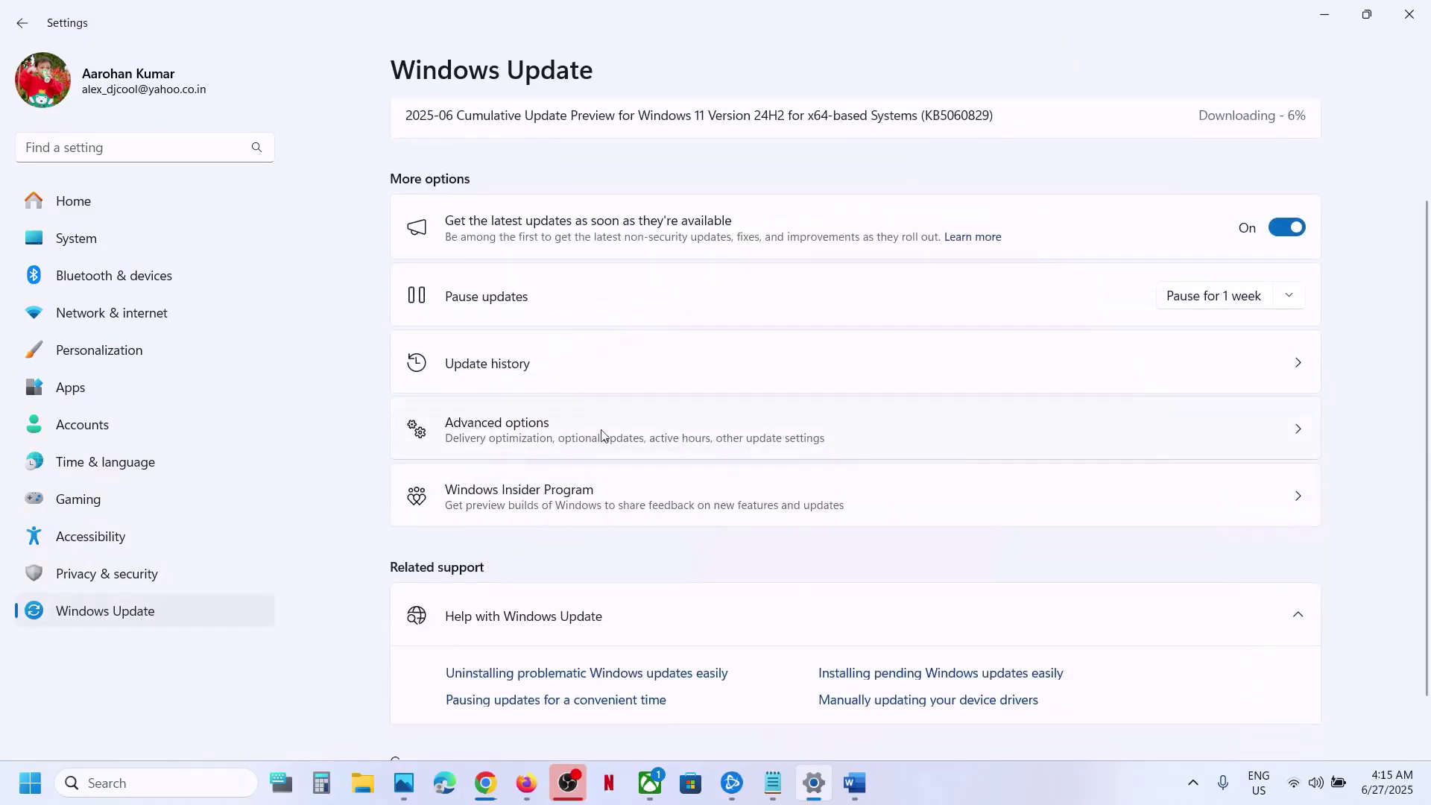
click(563, 440)
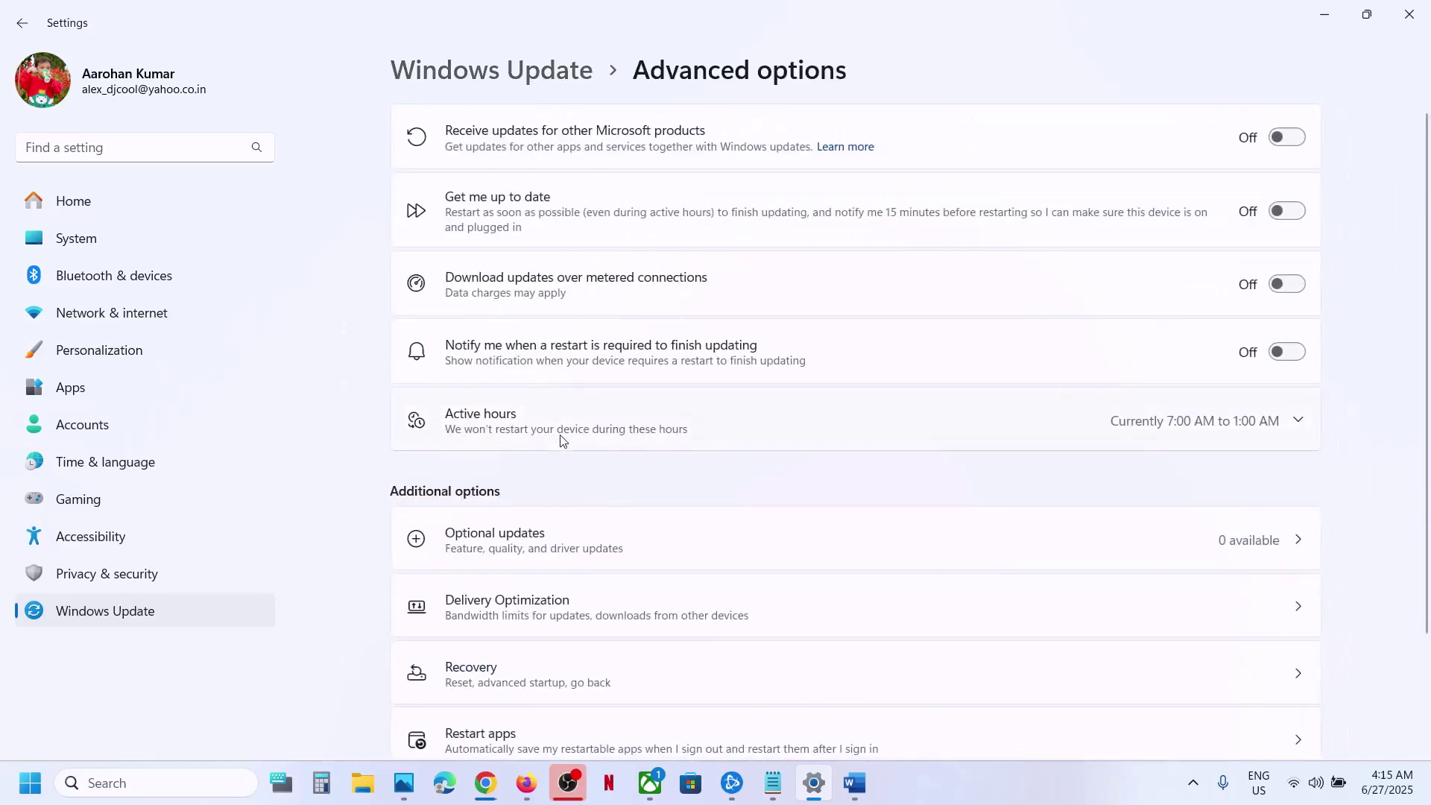
scroll(667, 445, down, 2)
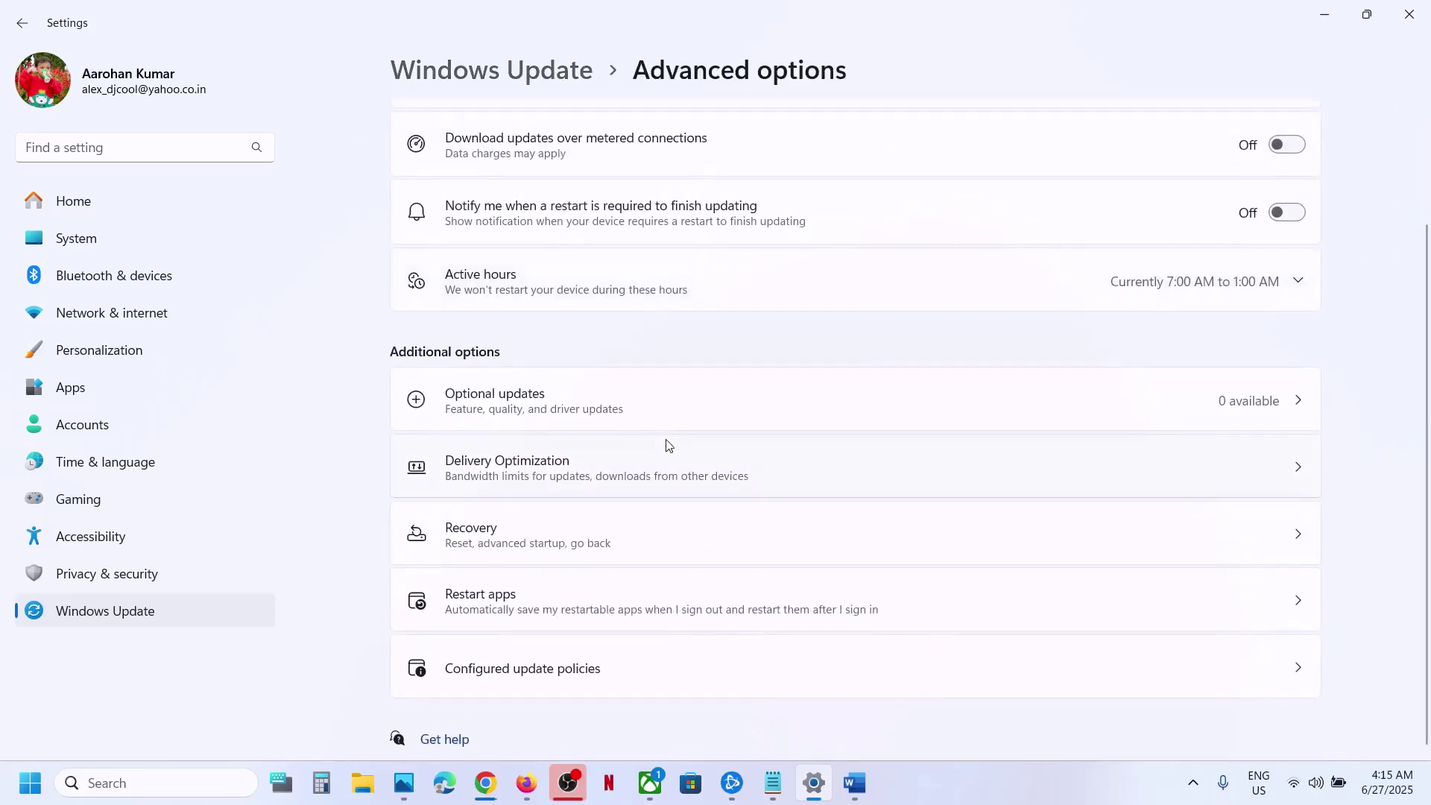
click(536, 546)
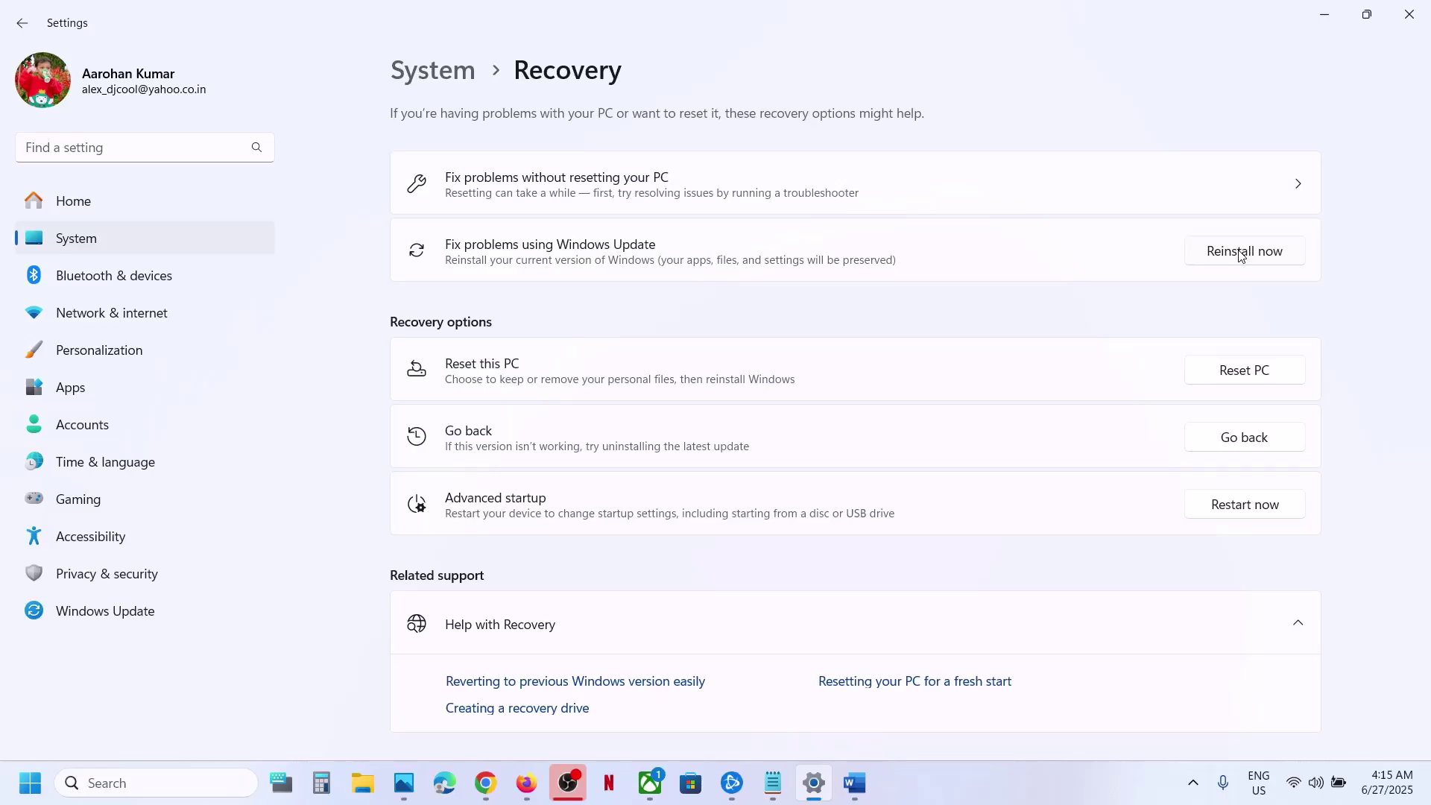
click(1028, 777)
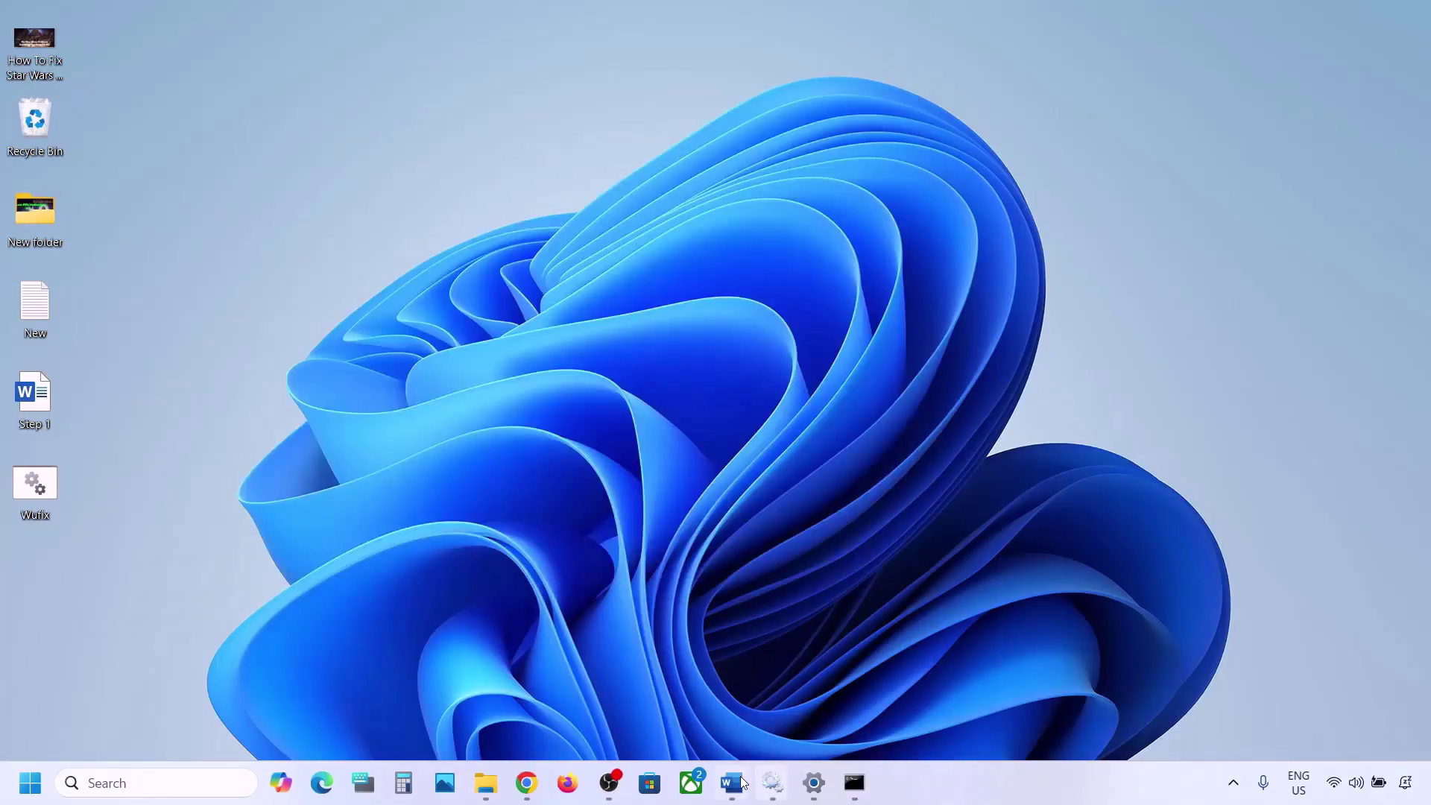
- Scroll Word's notes to Step 6, highlight the Use Media Creation Tool heading, and continue scrolling
click(733, 782)
scroll(418, 521, down, 2)
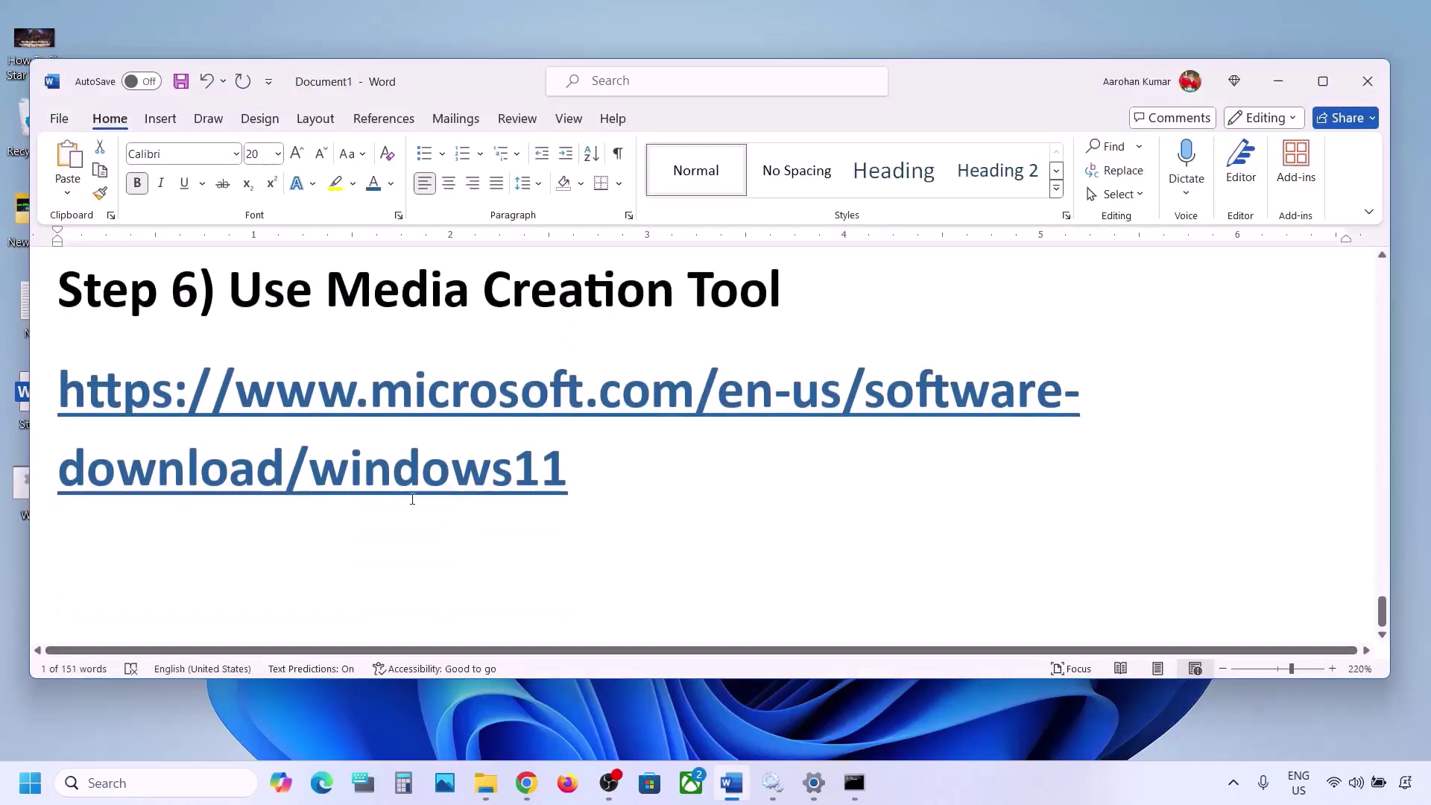
drag(229, 291, 787, 294)
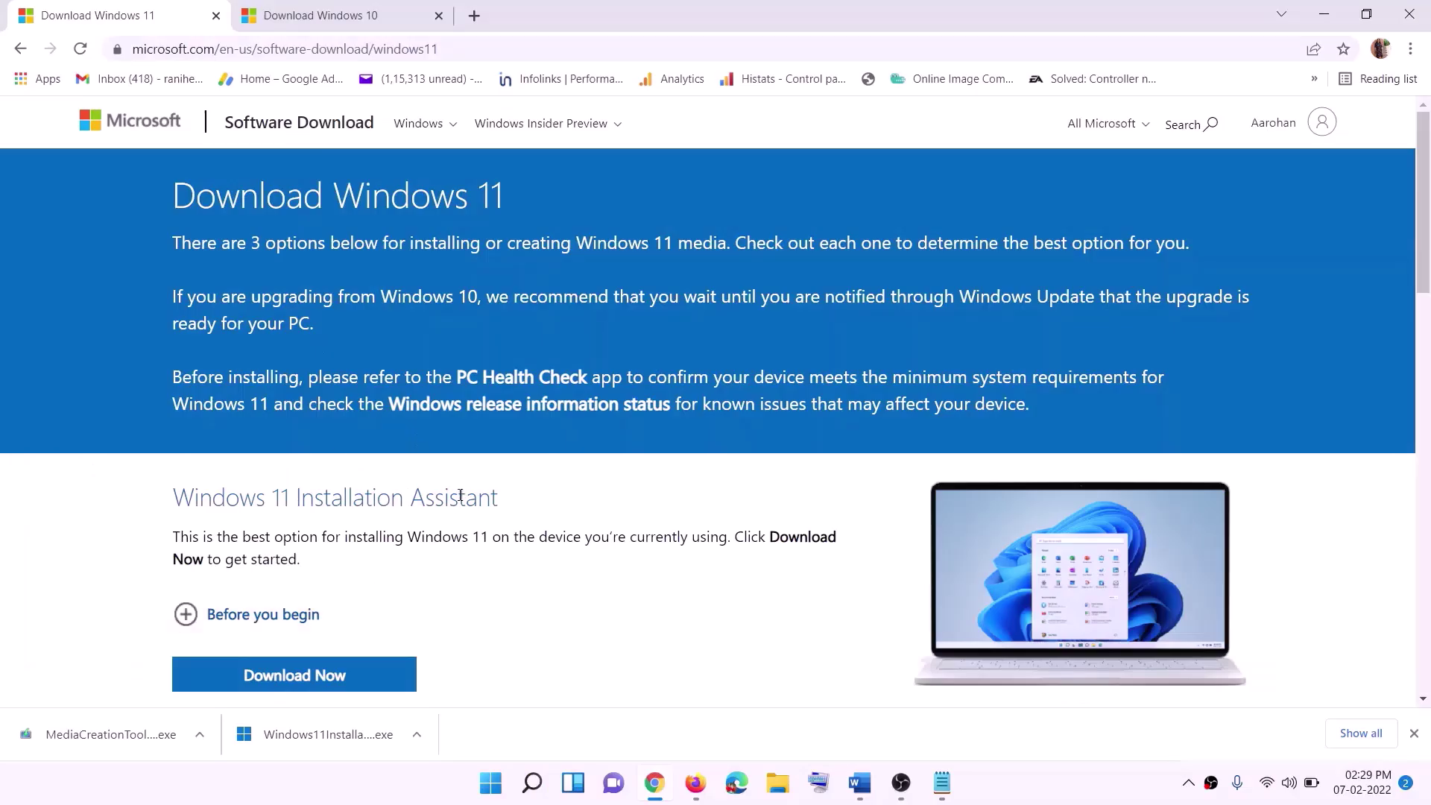
scroll(442, 516, down, 3)
scroll(442, 516, down, 1)
- Download MediaCreationTool.exe under Create Windows 11 Installation Media and run it with admin approval
click(288, 442)
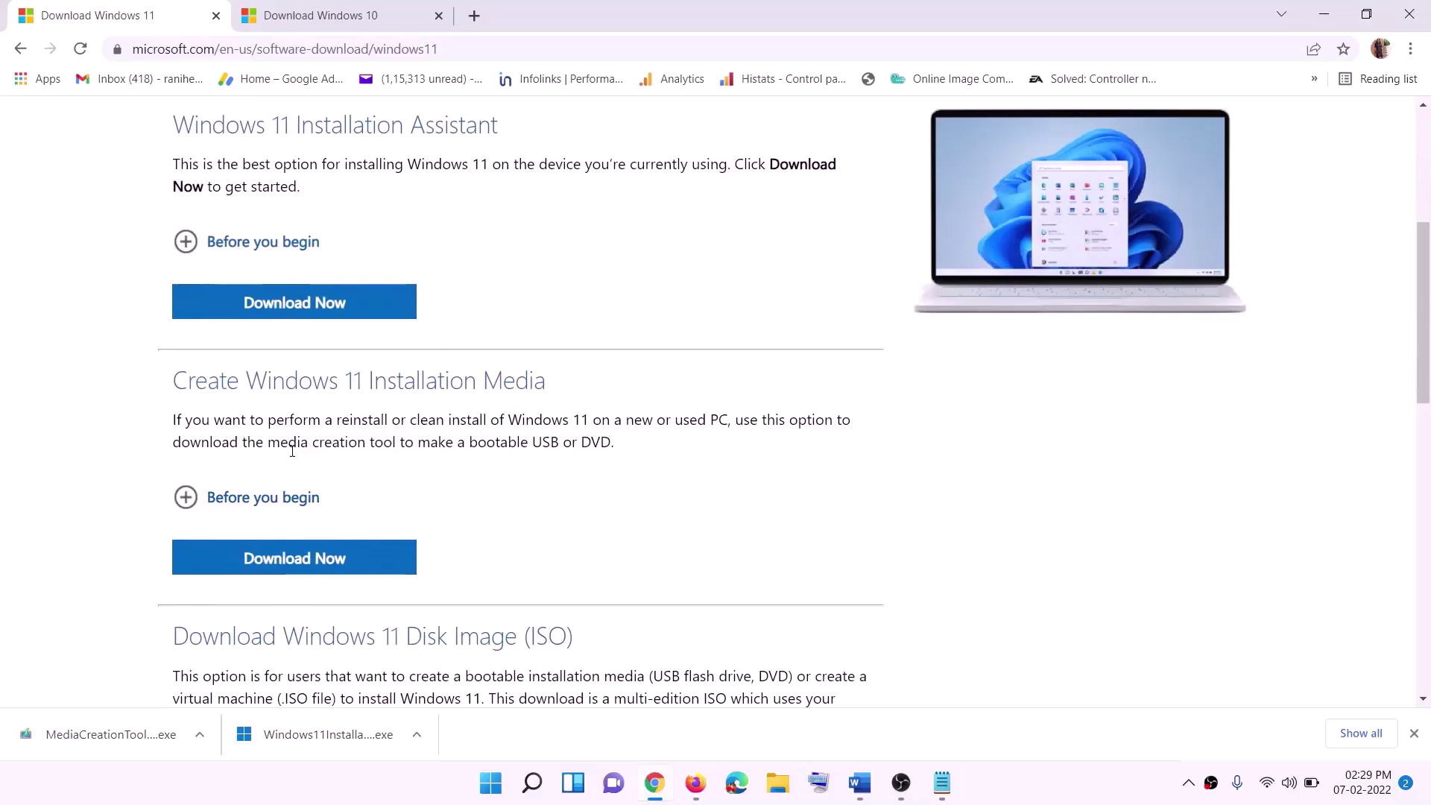
drag(267, 443, 413, 442)
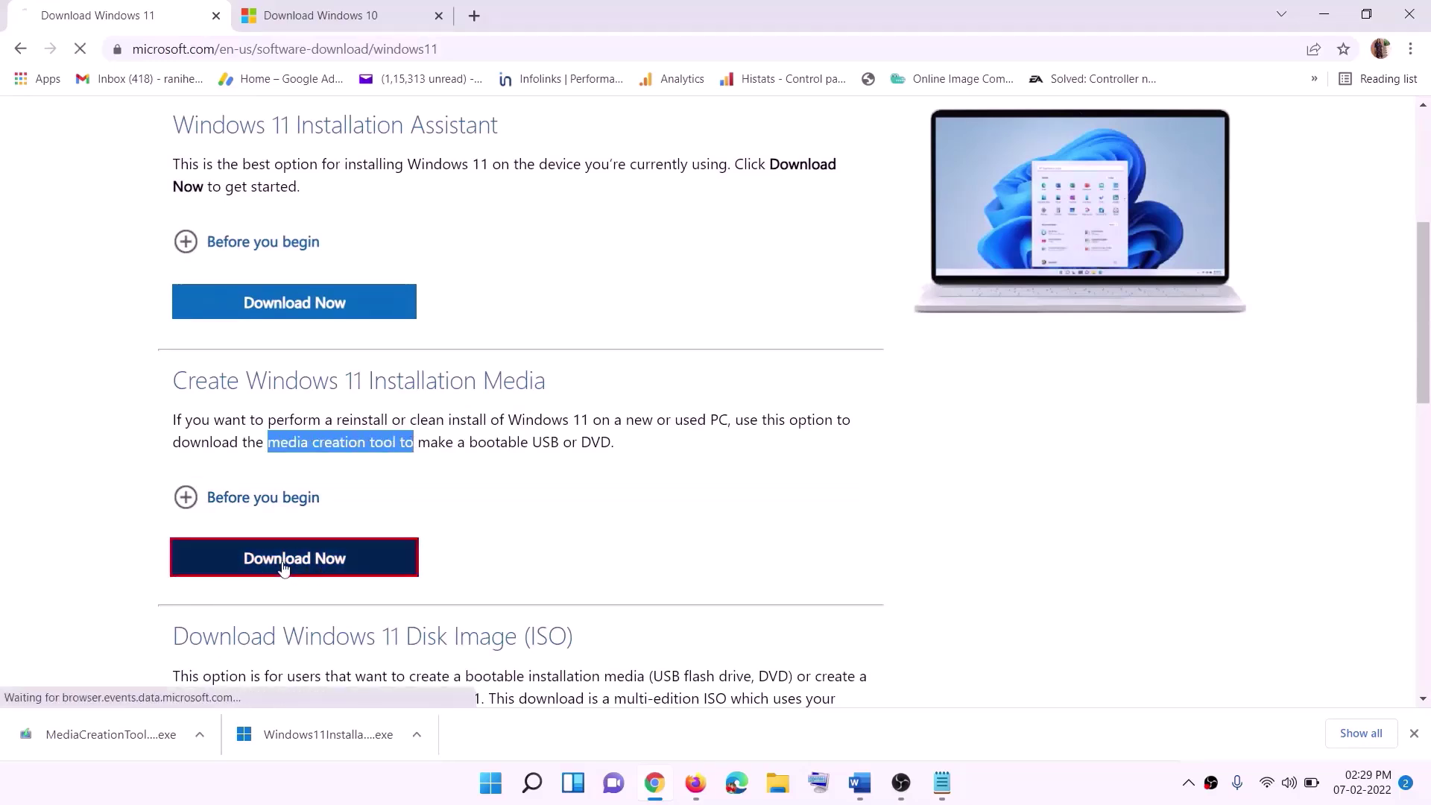
click(286, 566)
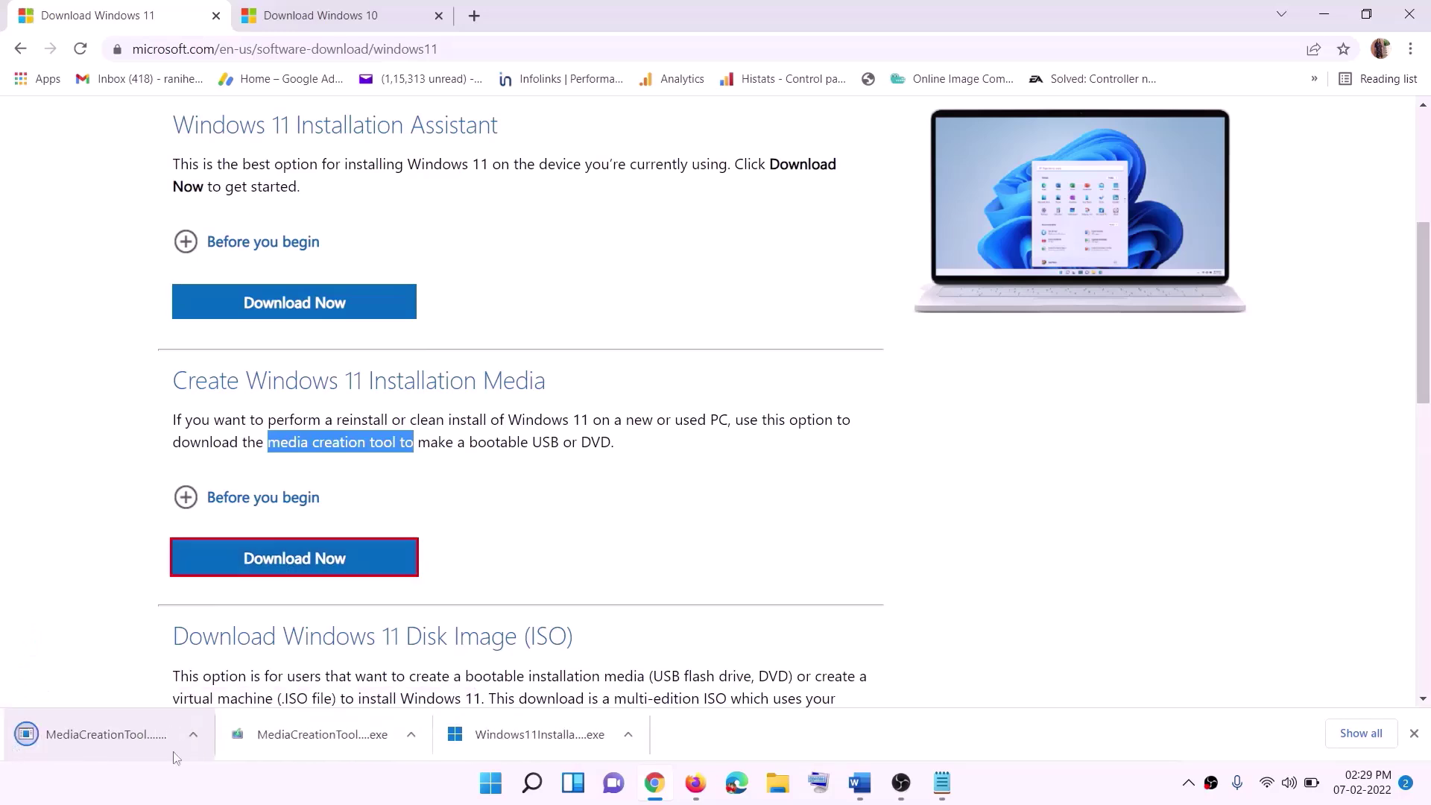
click(103, 741)
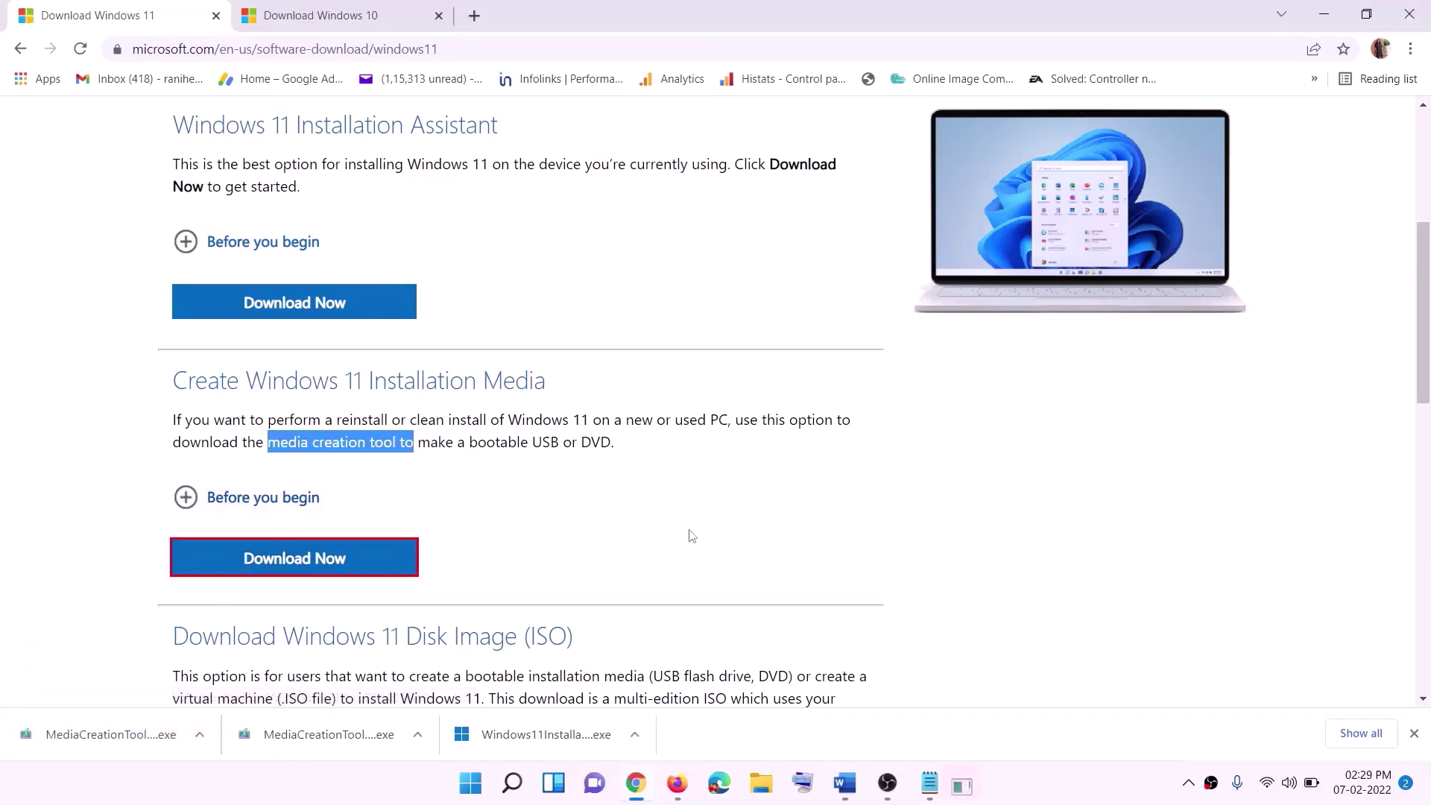
click(622, 543)
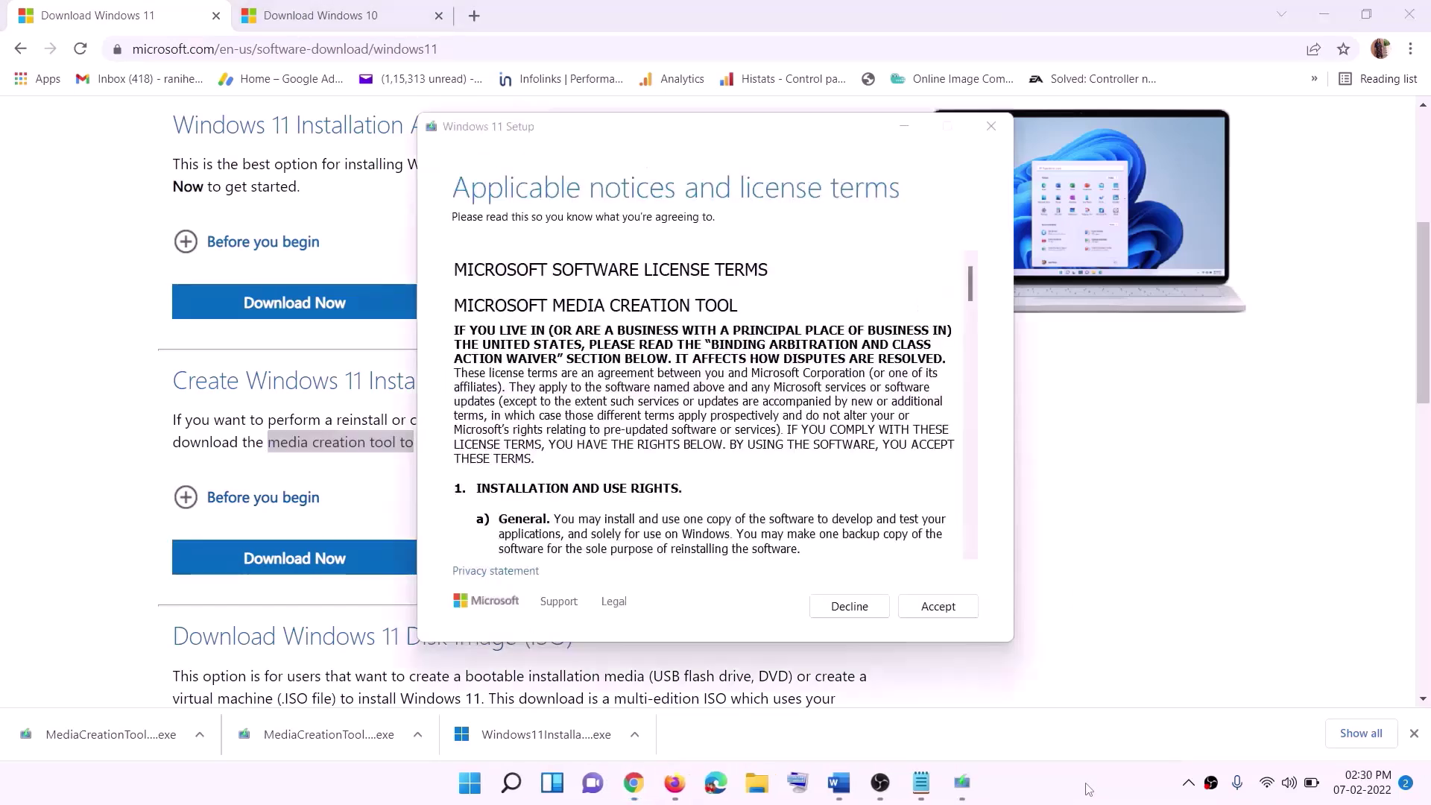
- Accept the license, keep recommended edition, and save a Windows 11 ISO named Windows to the Desktop
click(931, 606)
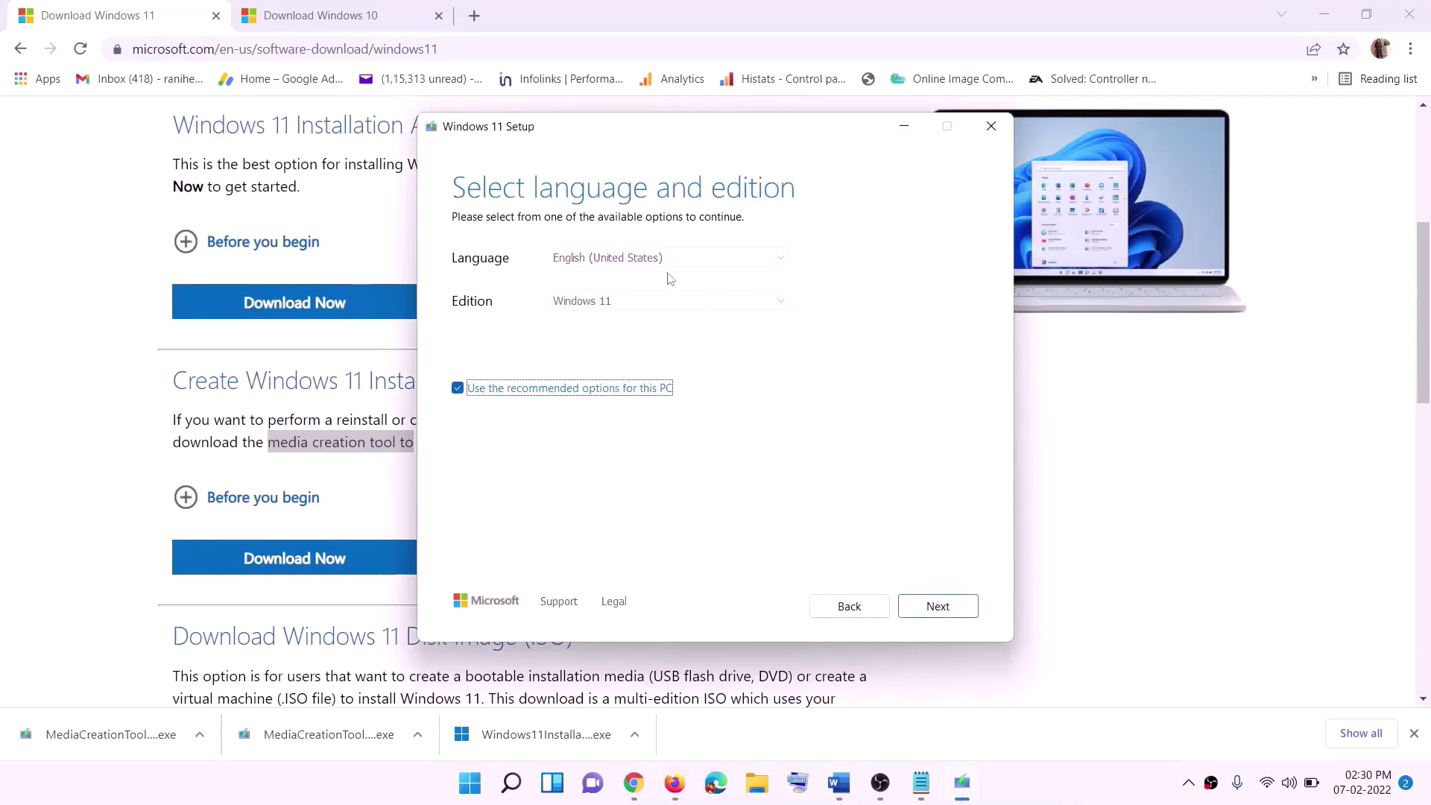
click(928, 609)
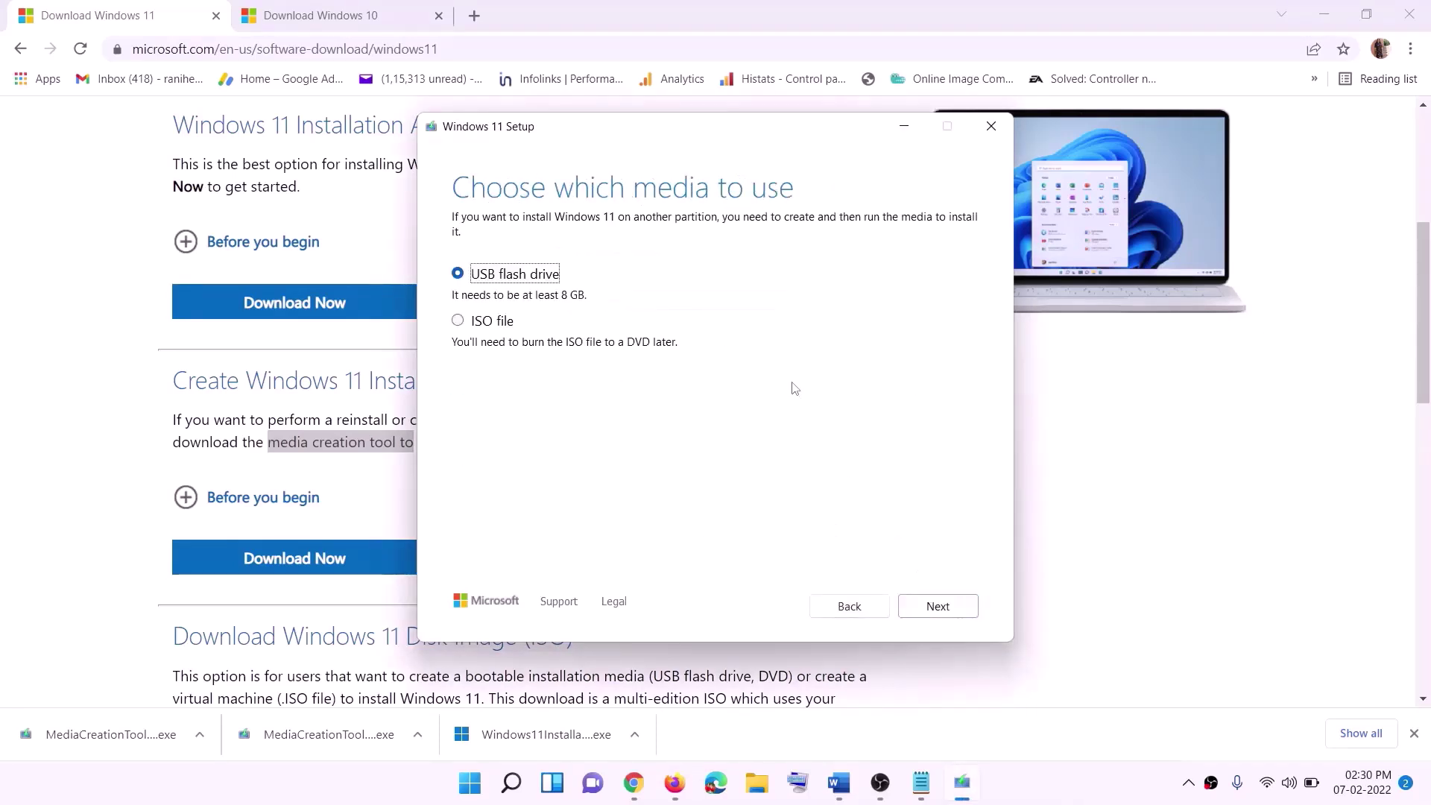
click(500, 325)
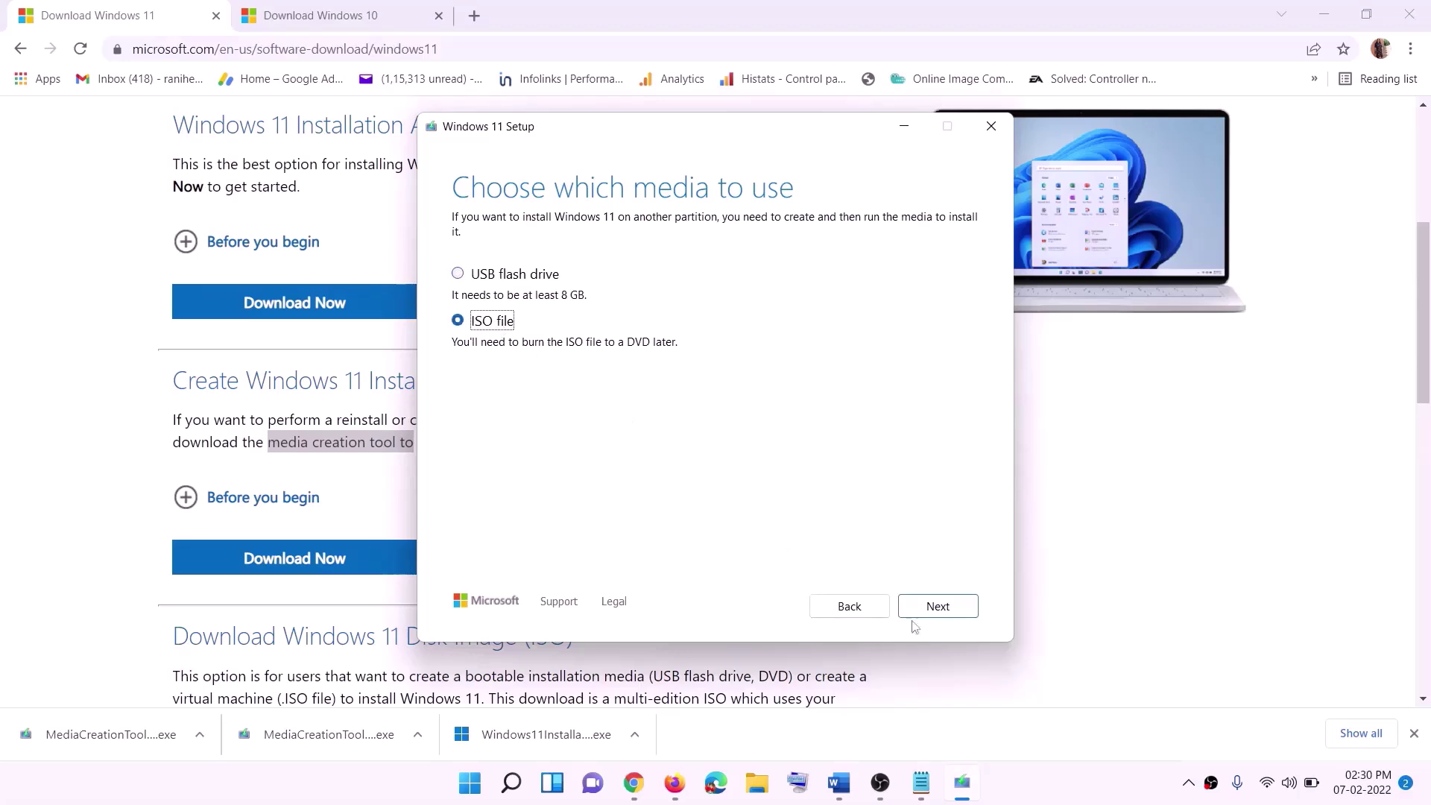
click(936, 605)
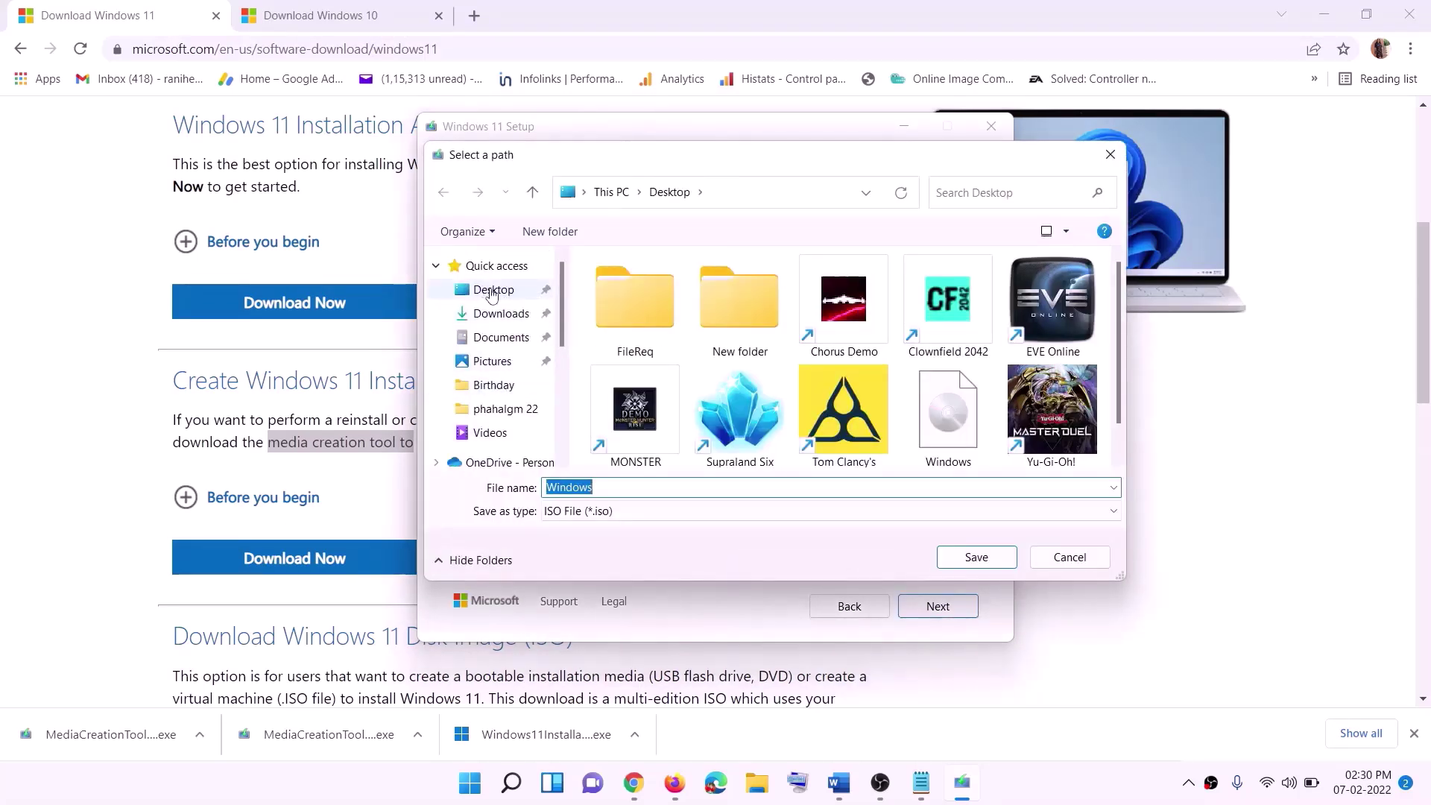
click(492, 295)
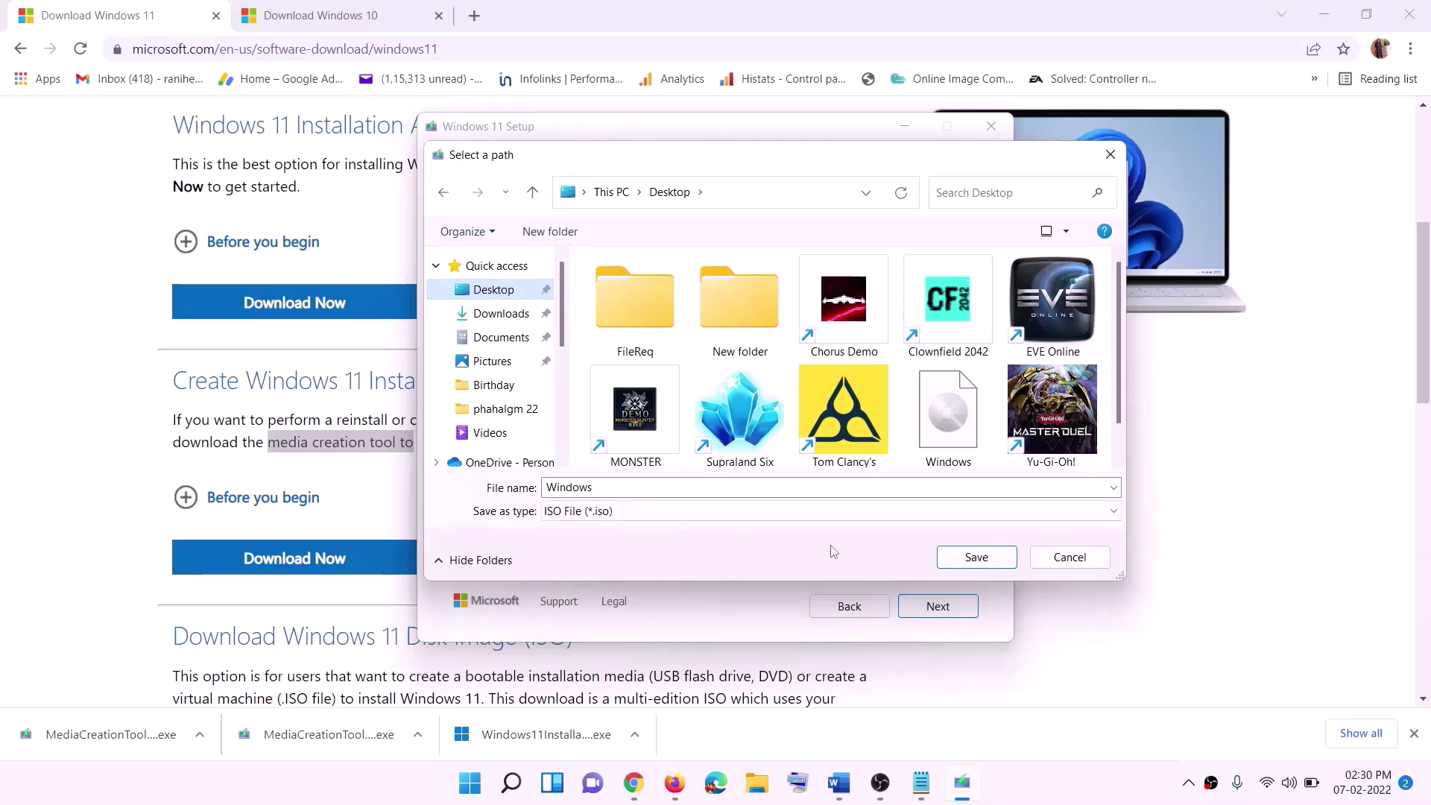
click(1011, 782)
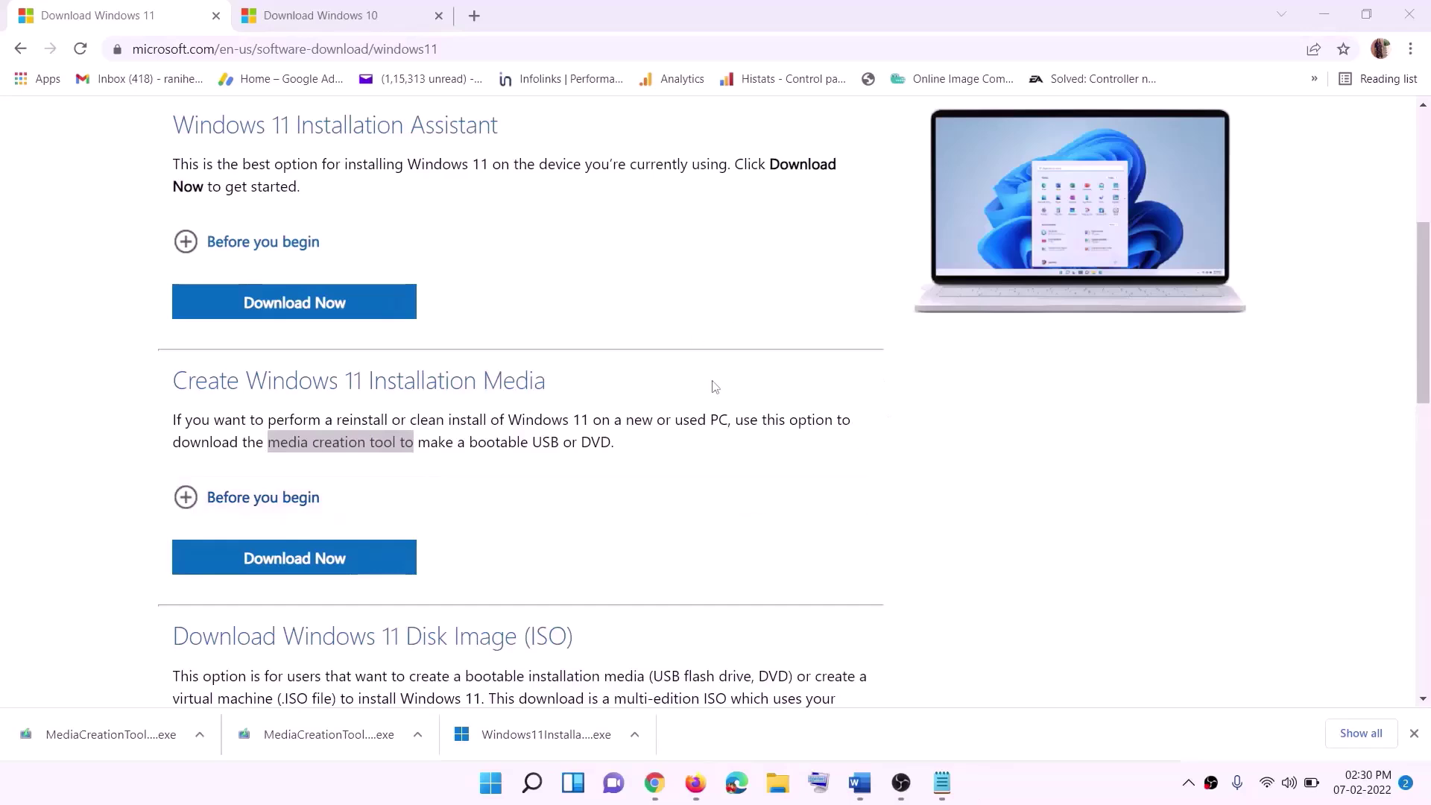
- Mount the Windows ISO from the desktop and launch its setup program as administrator
key(super+d)
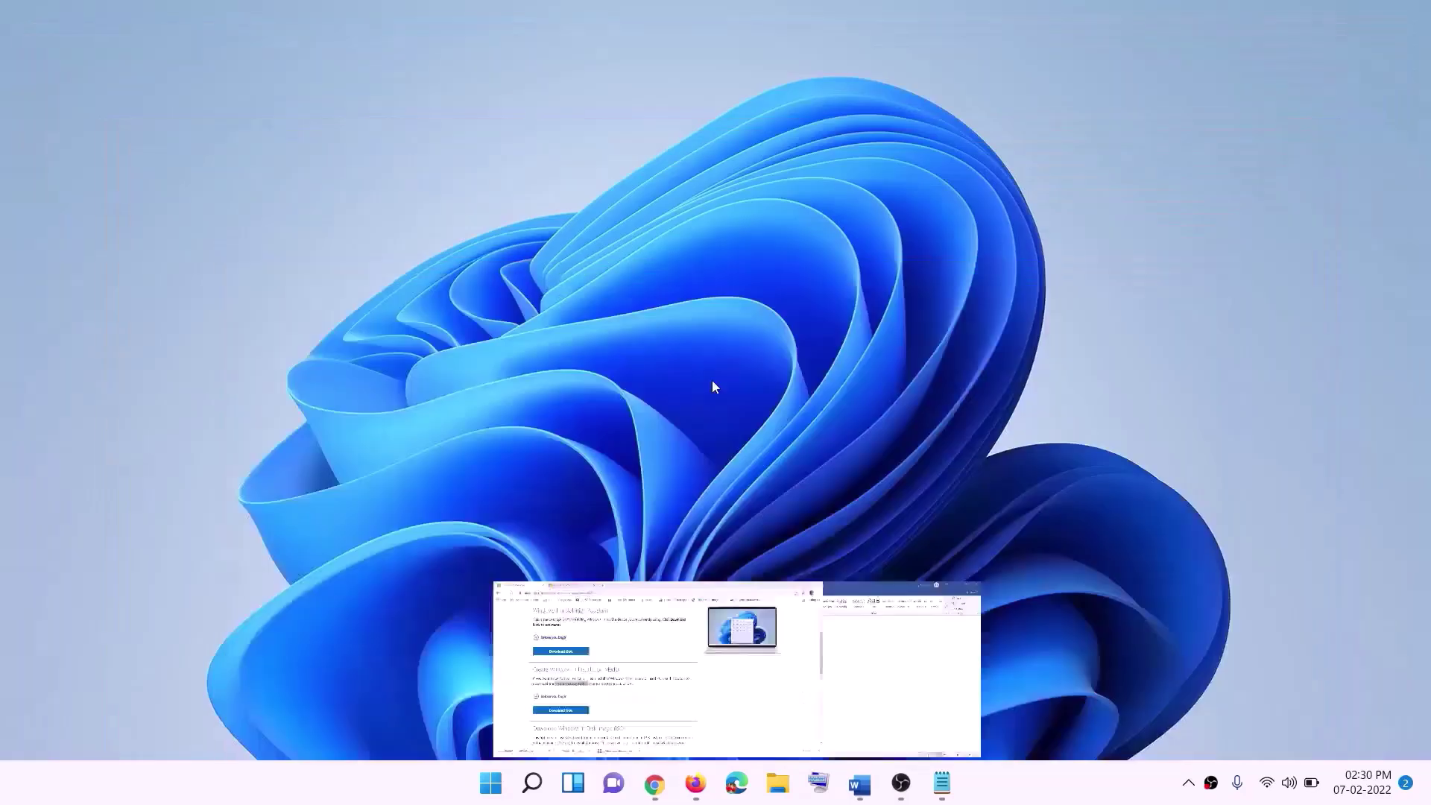
drag(340, 39, 466, 410)
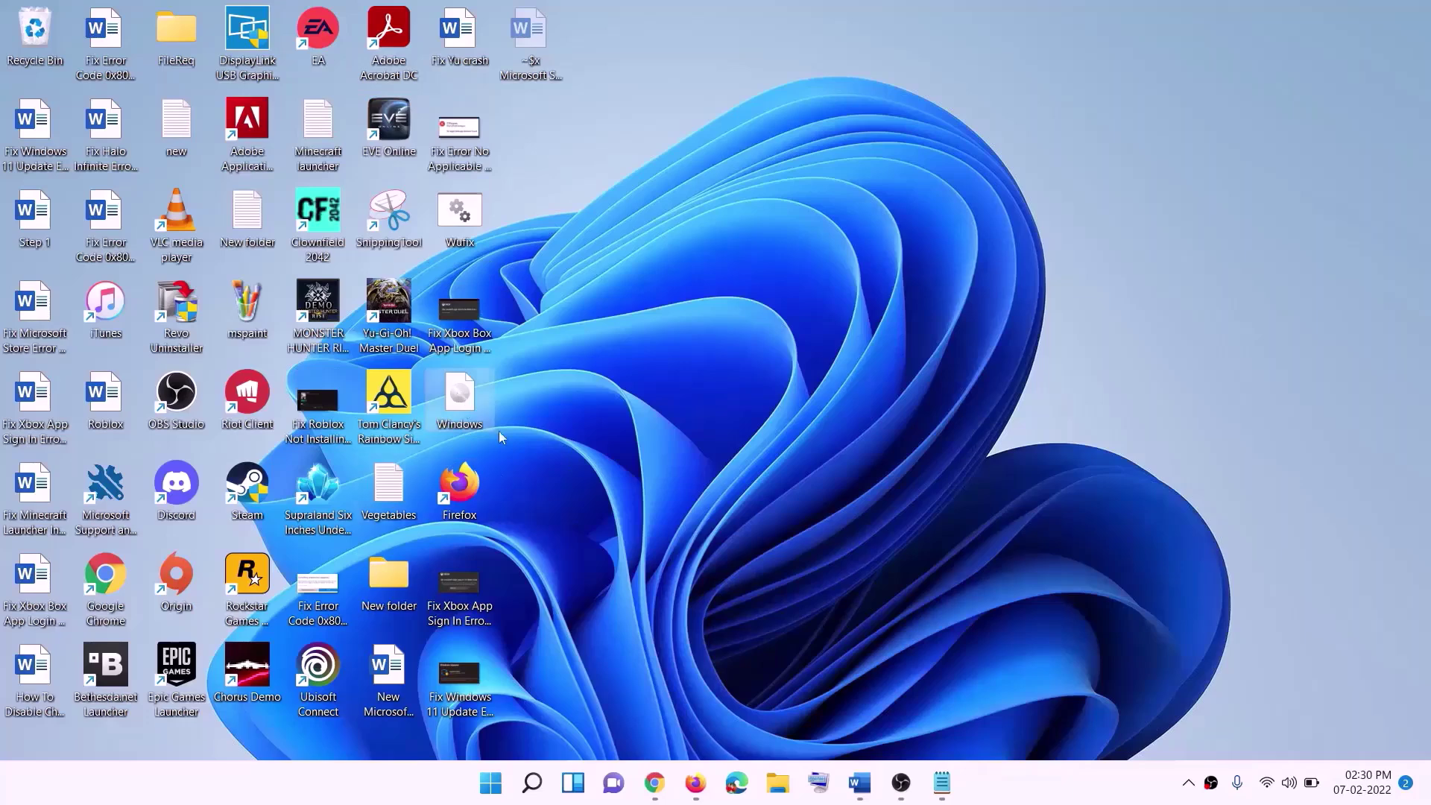
double_click(463, 409)
click(457, 525)
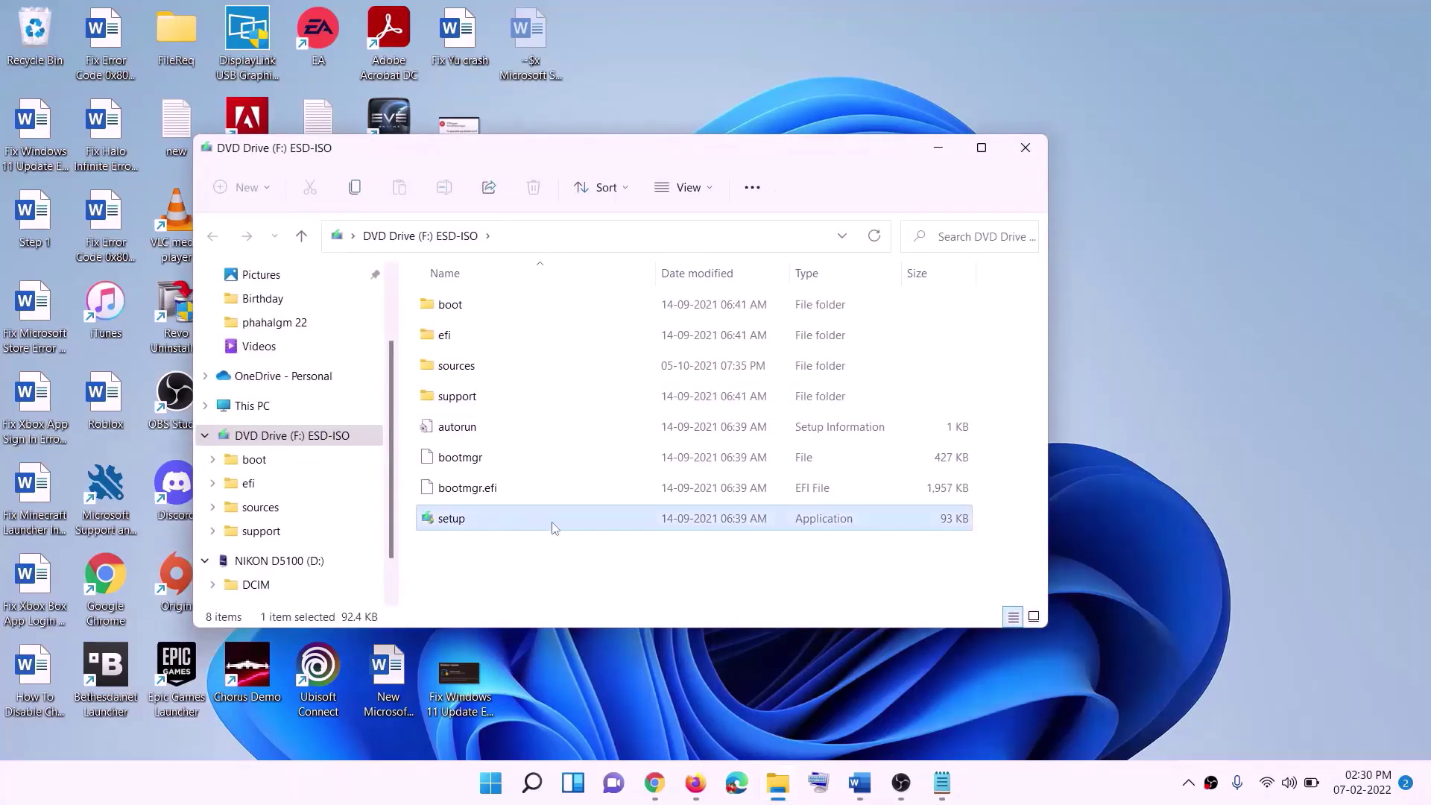
double_click(489, 521)
click(582, 585)
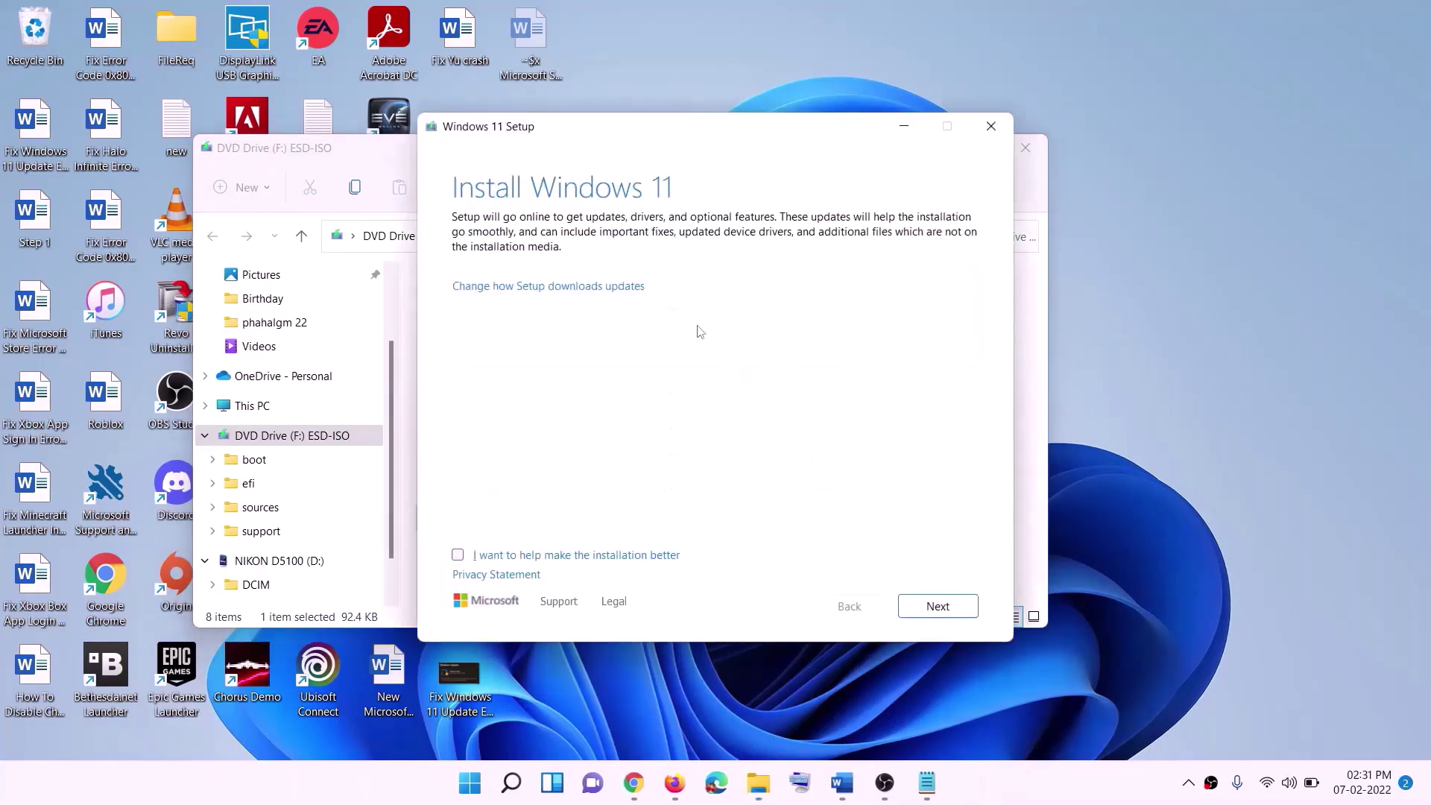
- Accept the Install Windows 11 page with Next to start setup's update check
click(943, 607)
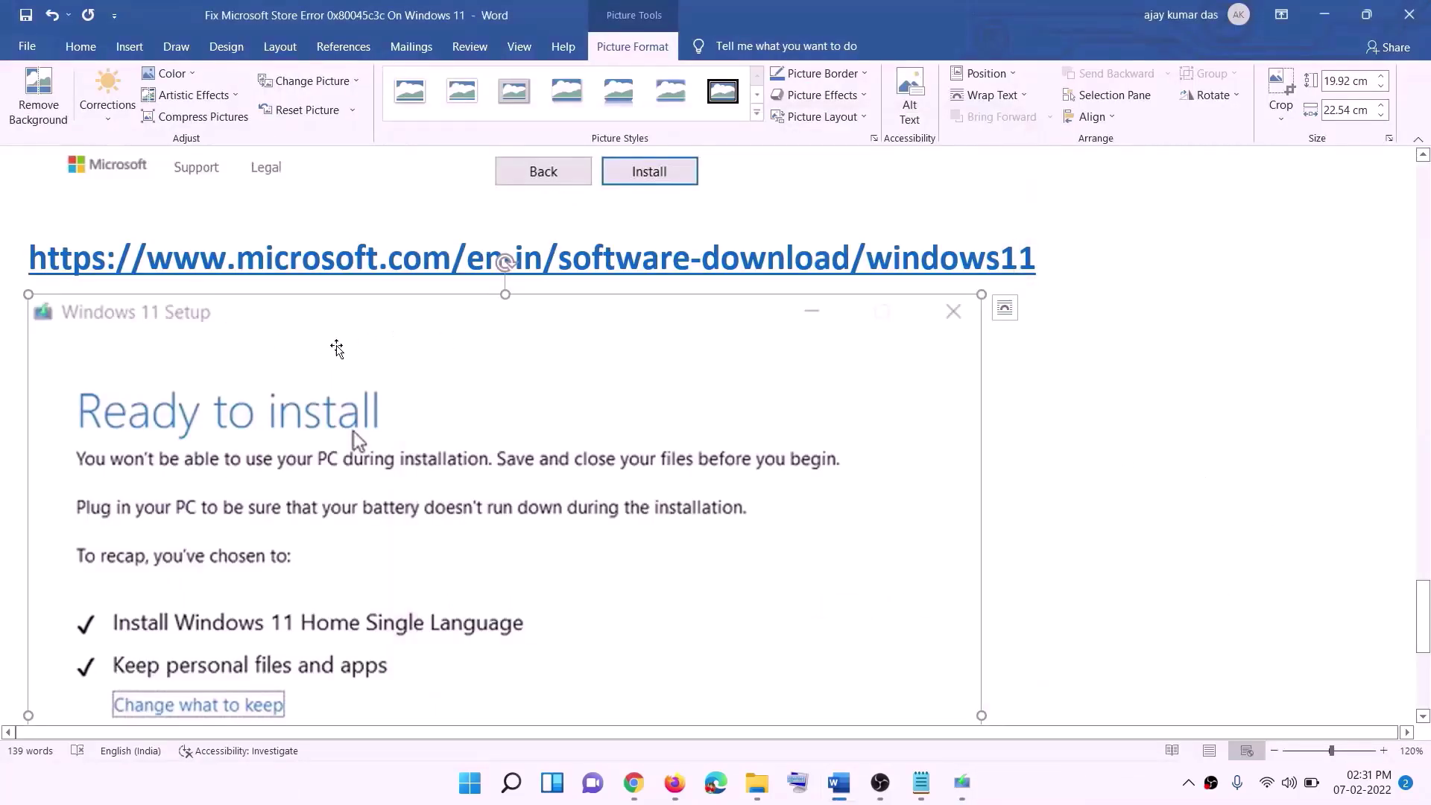
scroll(329, 372, down, 3)
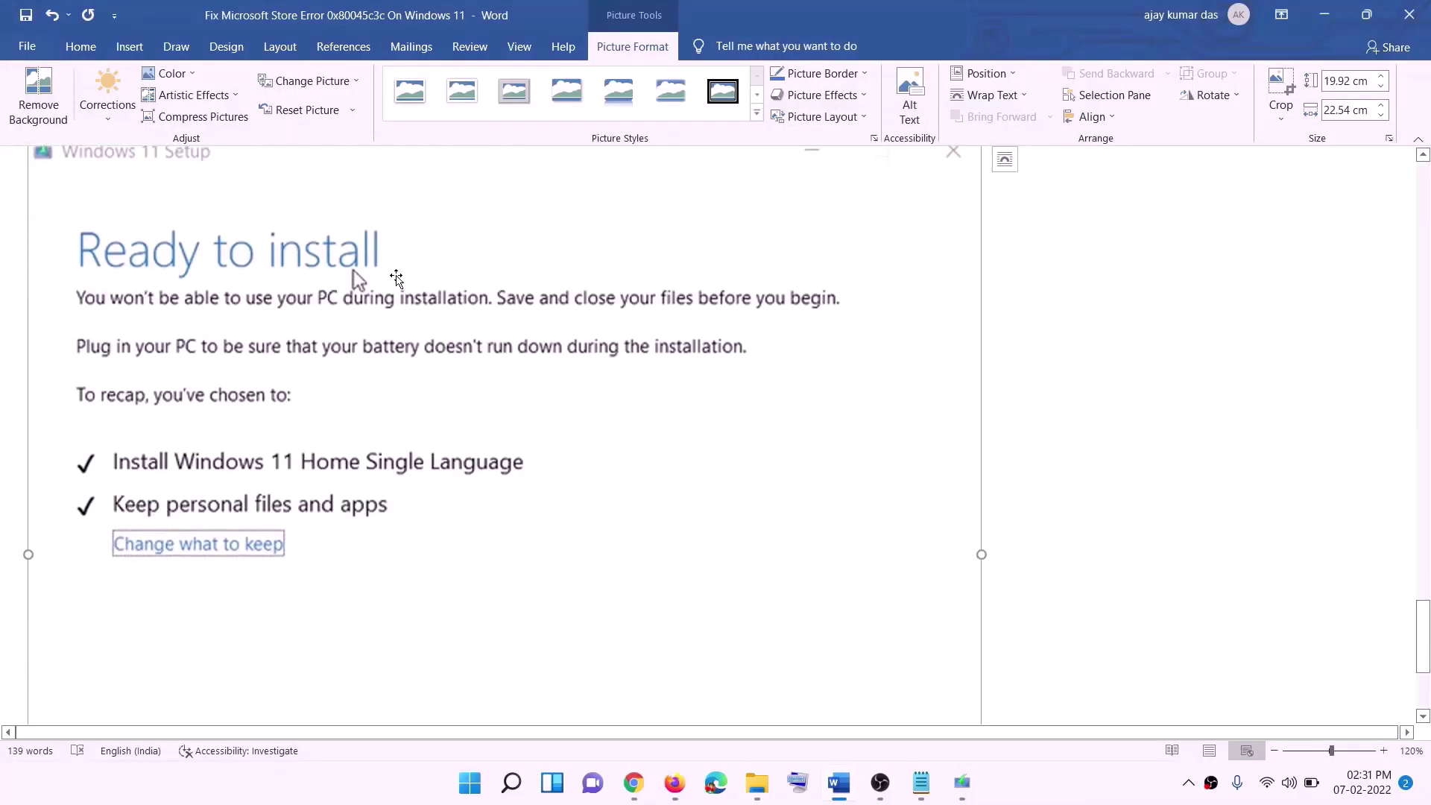
scroll(129, 277, down, 1)
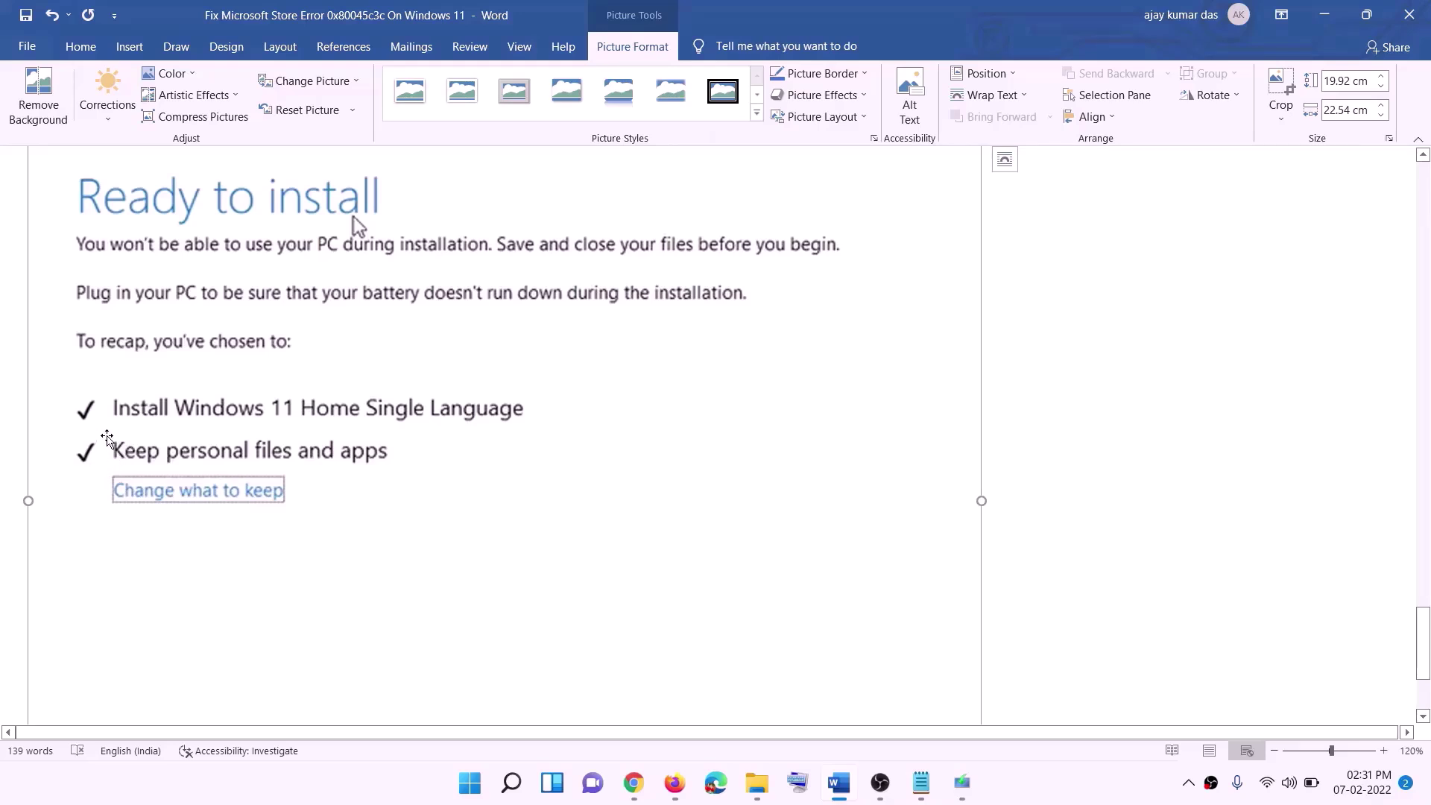
scroll(526, 465, down, 2)
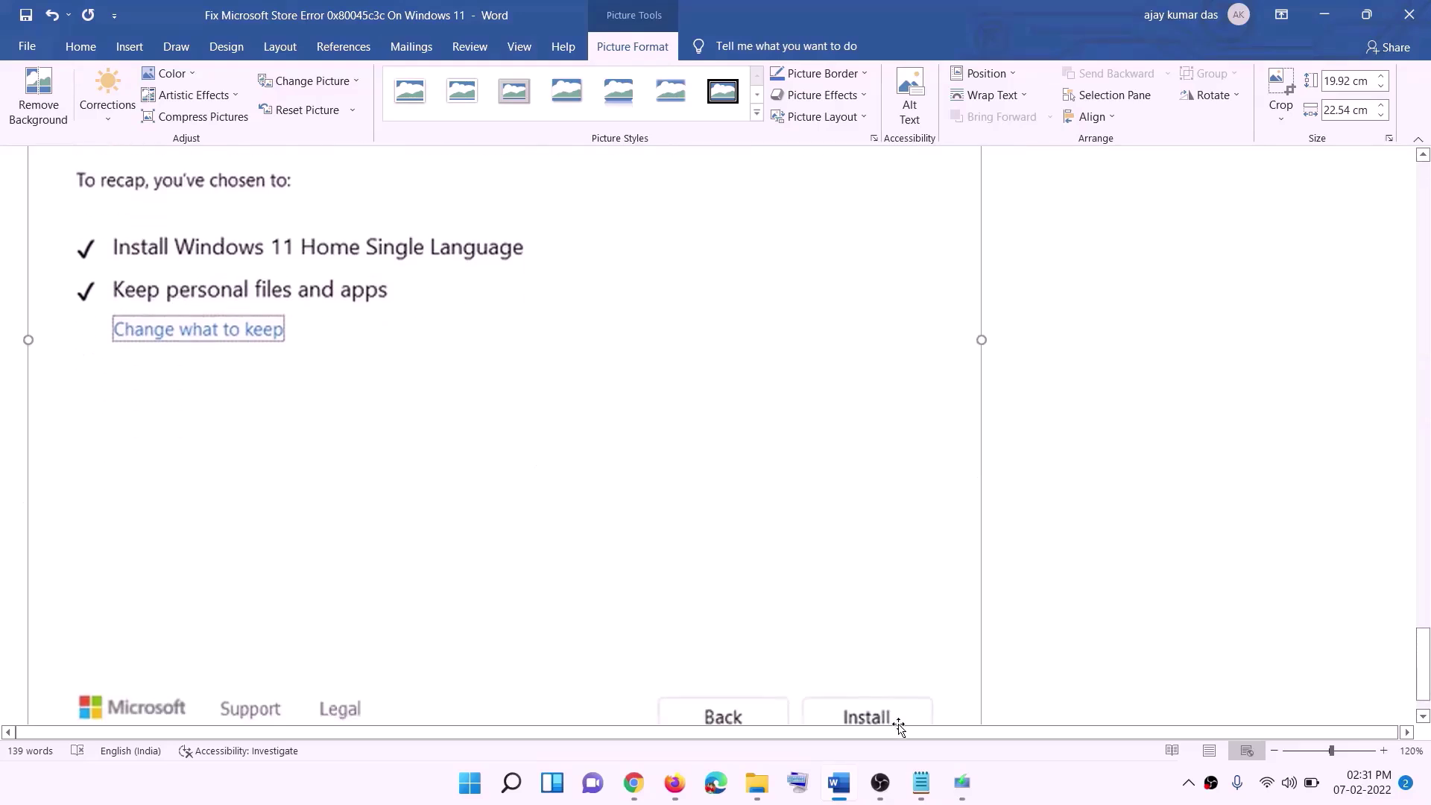
scroll(760, 559, up, 3)
scroll(760, 558, up, 2)
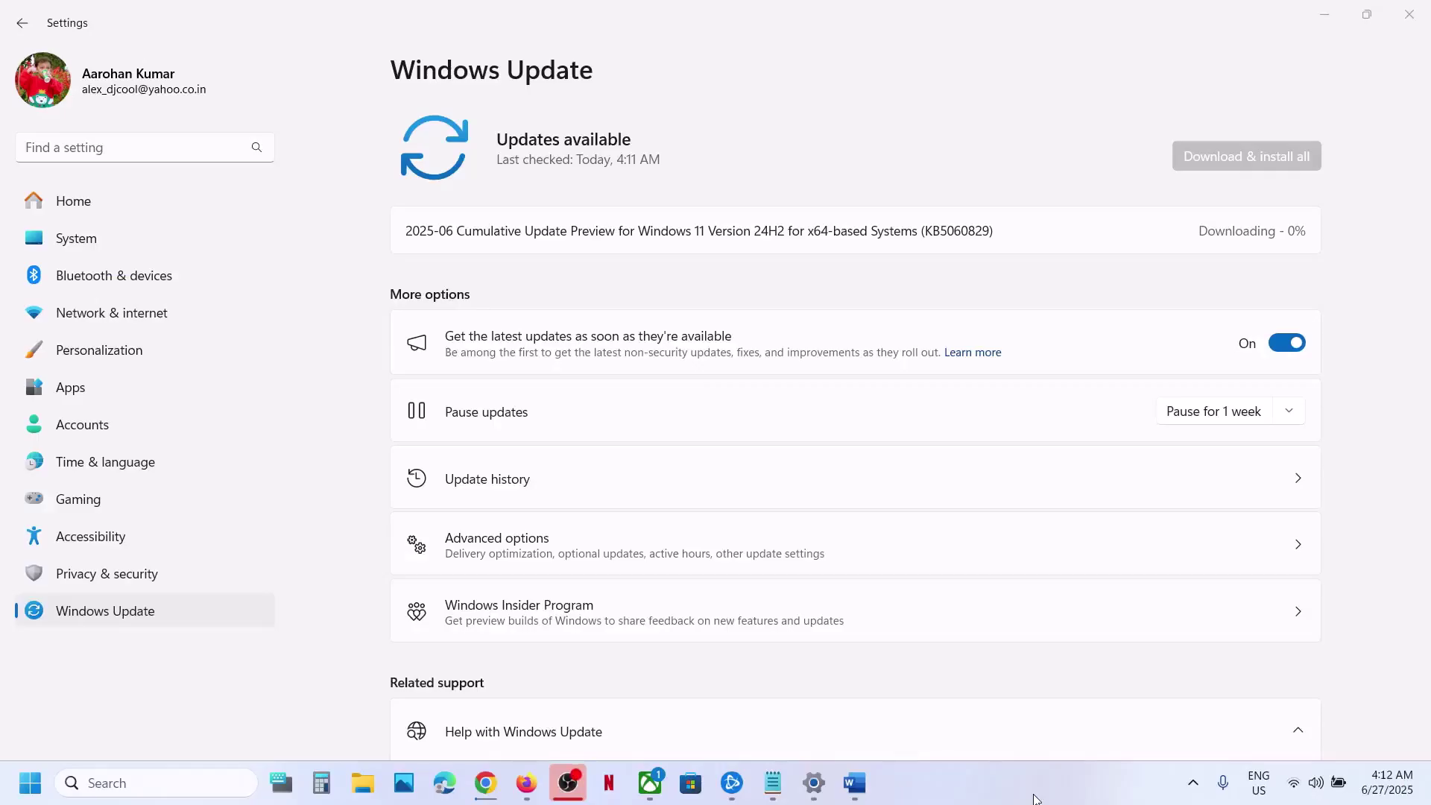
- Bring Windows Update back to the front and highlight the KB5060829 cumulative update preview number
click(975, 232)
double_click(975, 231)
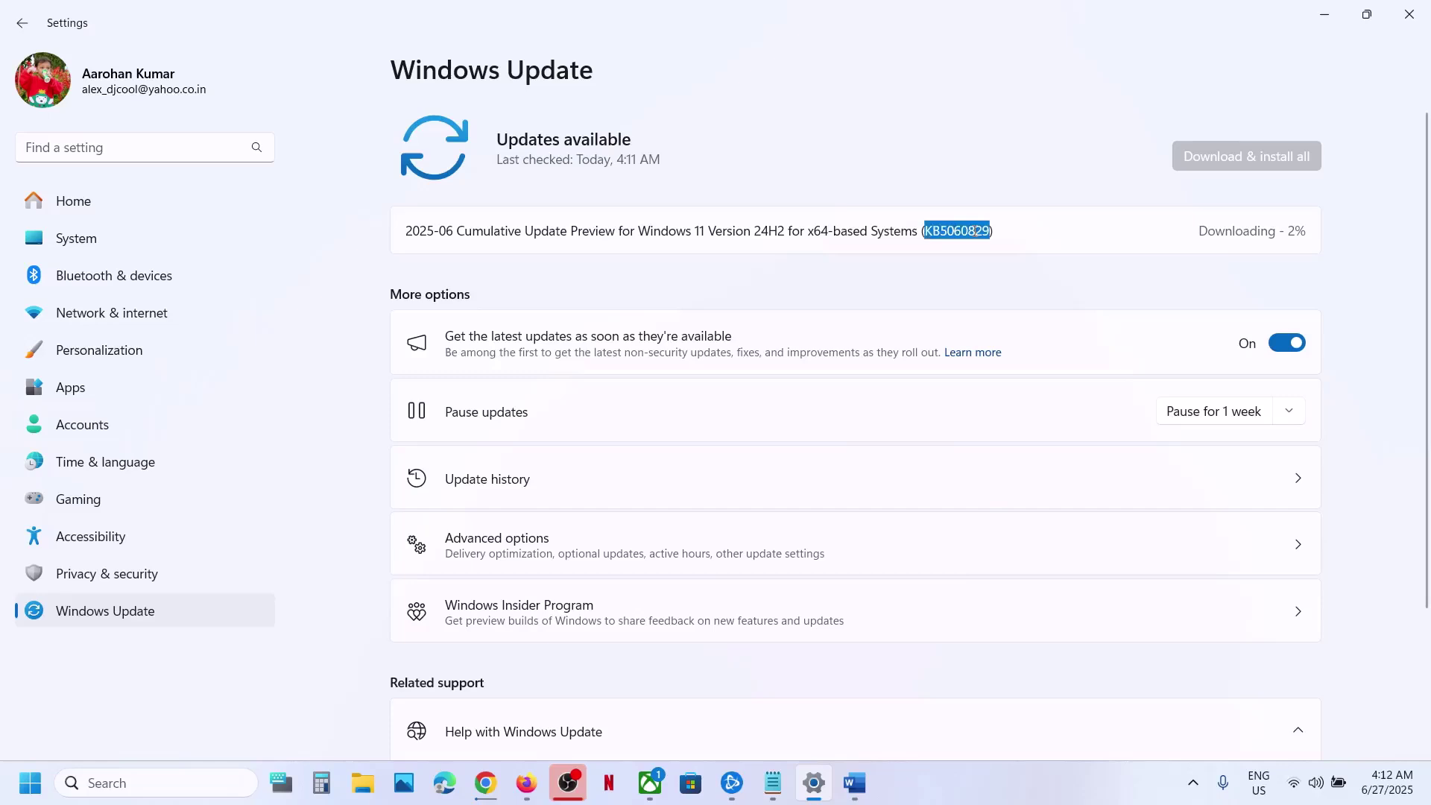